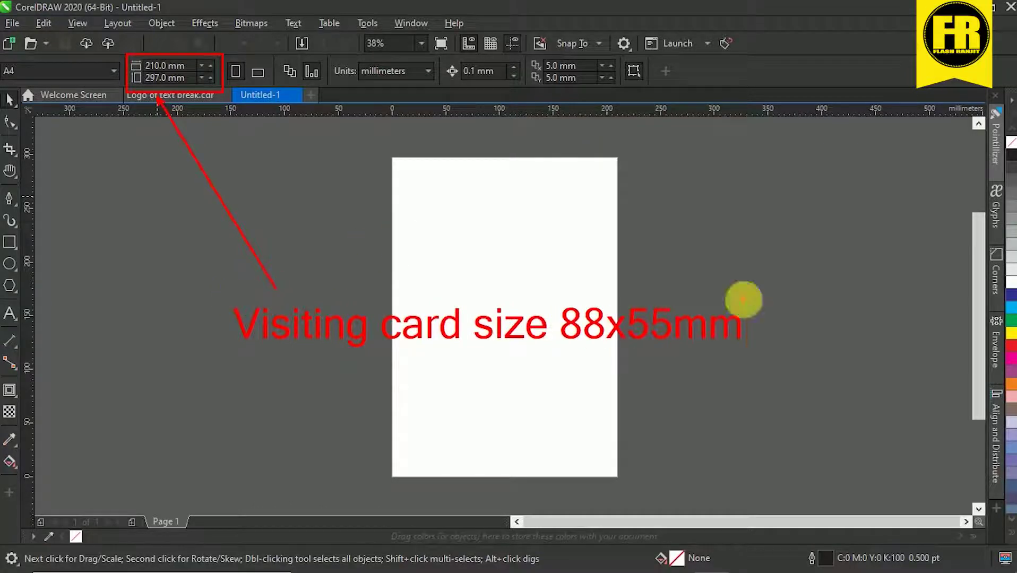
Set the page size to 88 × 55 mm and create a page-sized rectangle over it
double_click(155, 66)
key("Return")
double_click(10, 242)
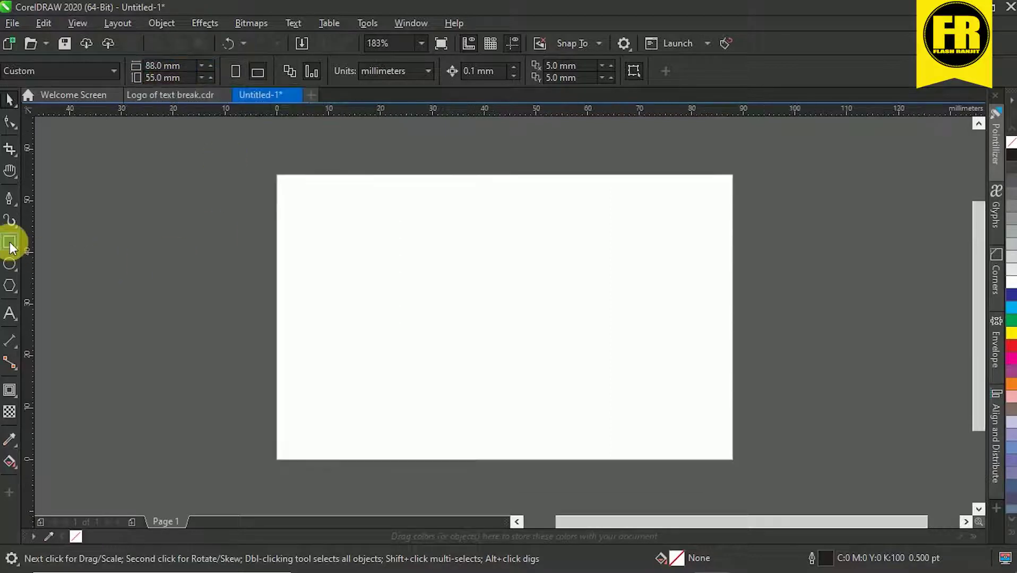
key("shift+F2")
key("space")
left_click(144, 254)
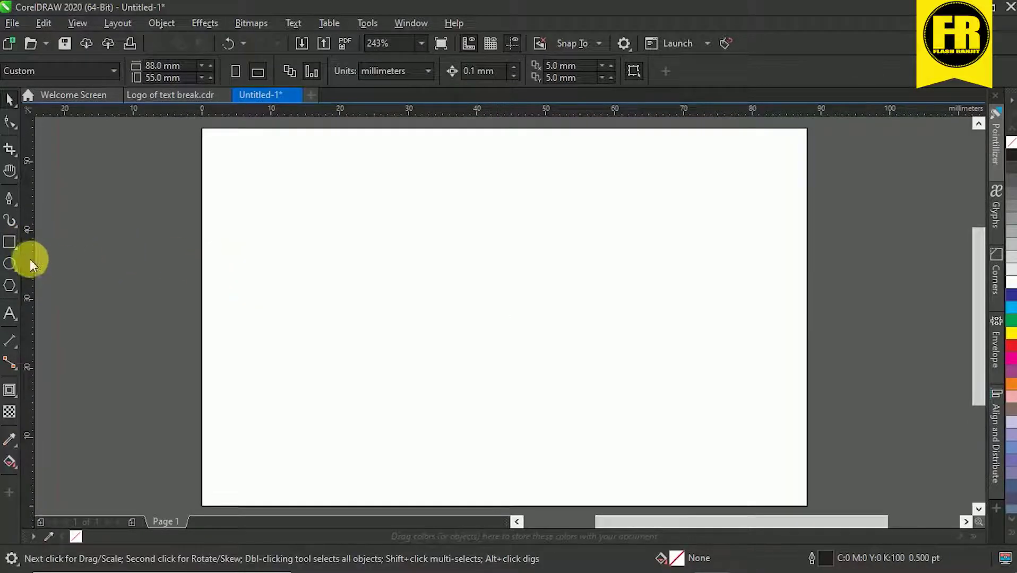
Place vertical and horizontal guidelines through the page centre and fill the page-sized rectangle with red, without an outline
left_click_drag(29, 259, 505, 266)
left_click_drag(293, 150, 213, 312)
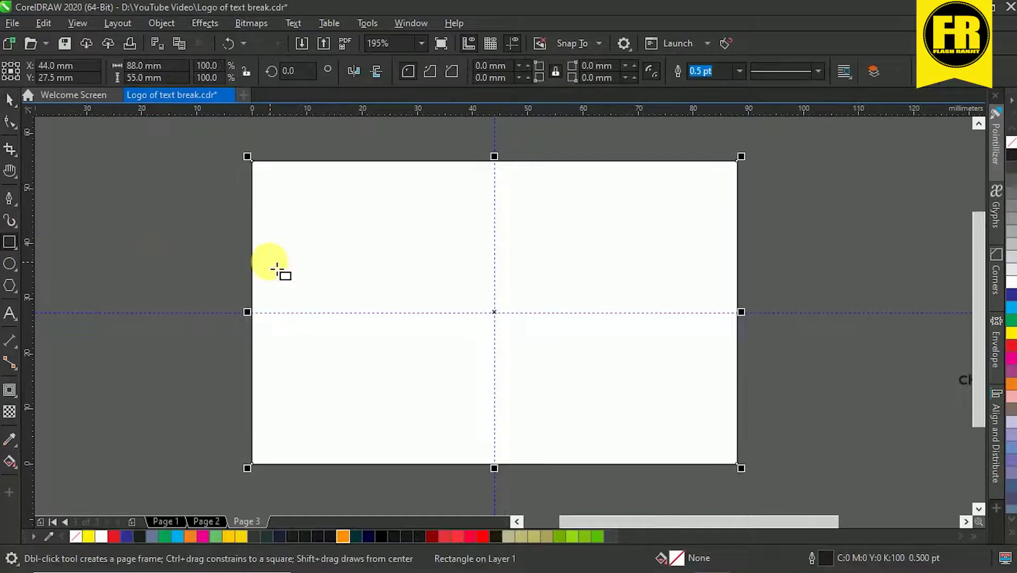
left_click(484, 537)
left_click(229, 210)
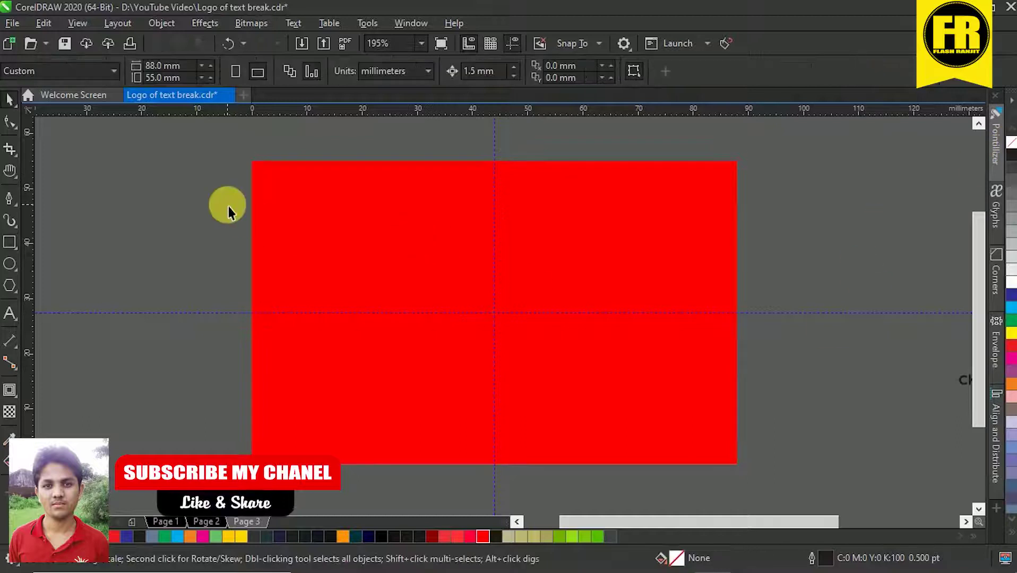
PowerClip the yellow dripping shape beside the page inside the red card rectangle
scroll(470, 270, "down", 2)
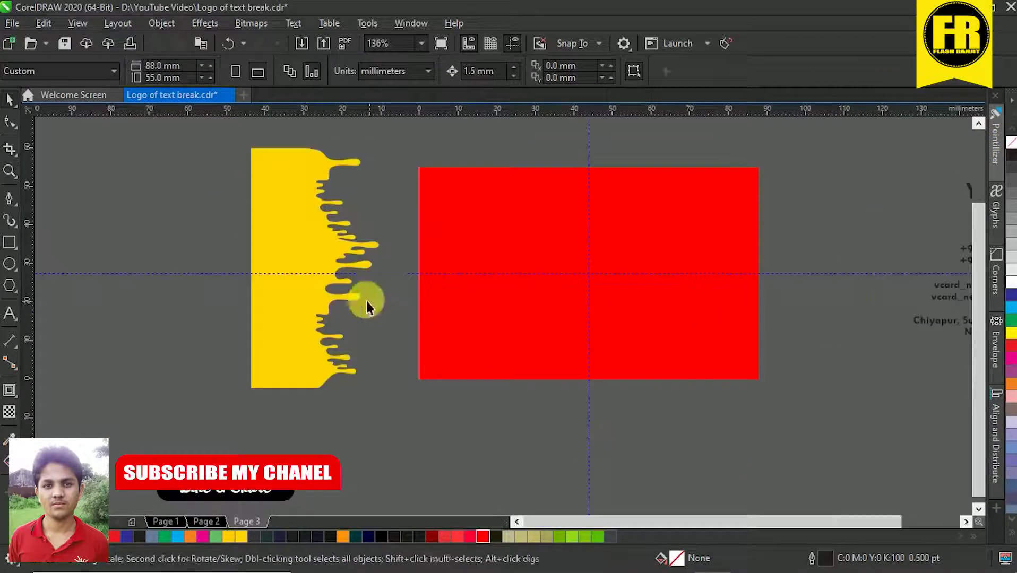
left_click(320, 266)
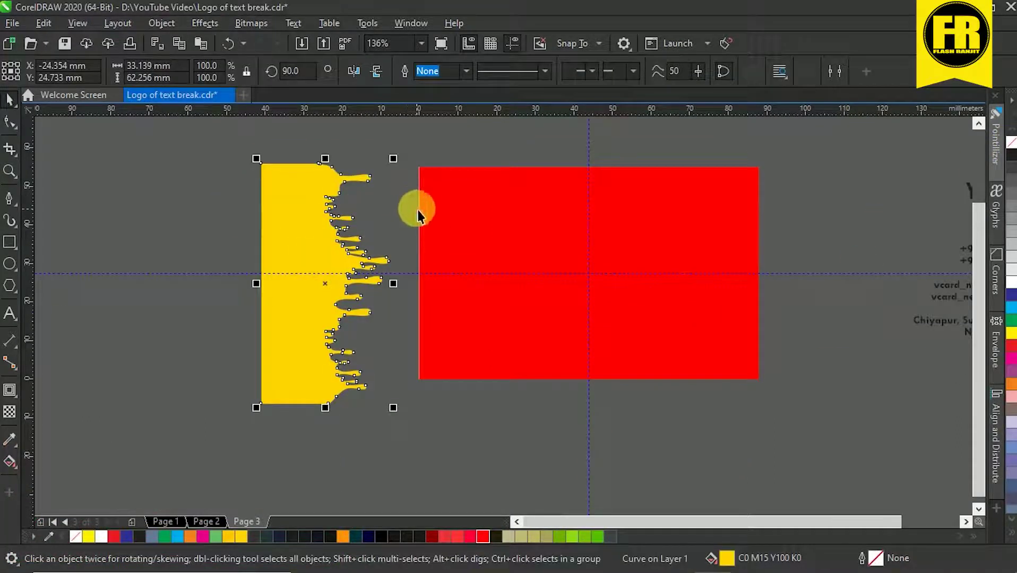
right_click(320, 225)
left_click(184, 228)
right_click(292, 223)
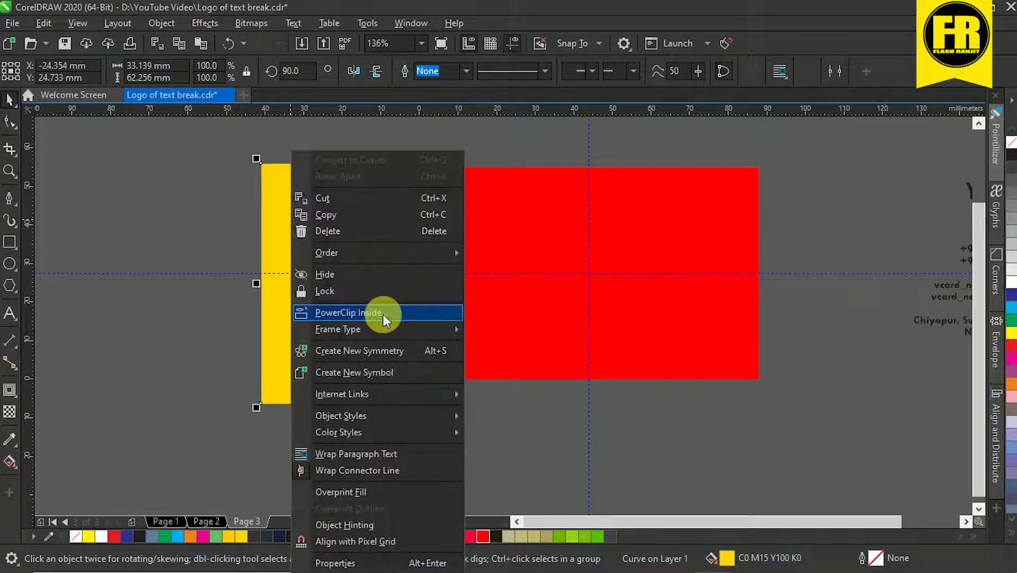
left_click(383, 315)
left_click(530, 224)
Align the clipped yellow drip with the card's left edge, centre it vertically and leave the PowerClip contents
left_click(534, 233, "ctrl")
left_click_drag(549, 238, 458, 250)
left_click(356, 201, "ctrl")
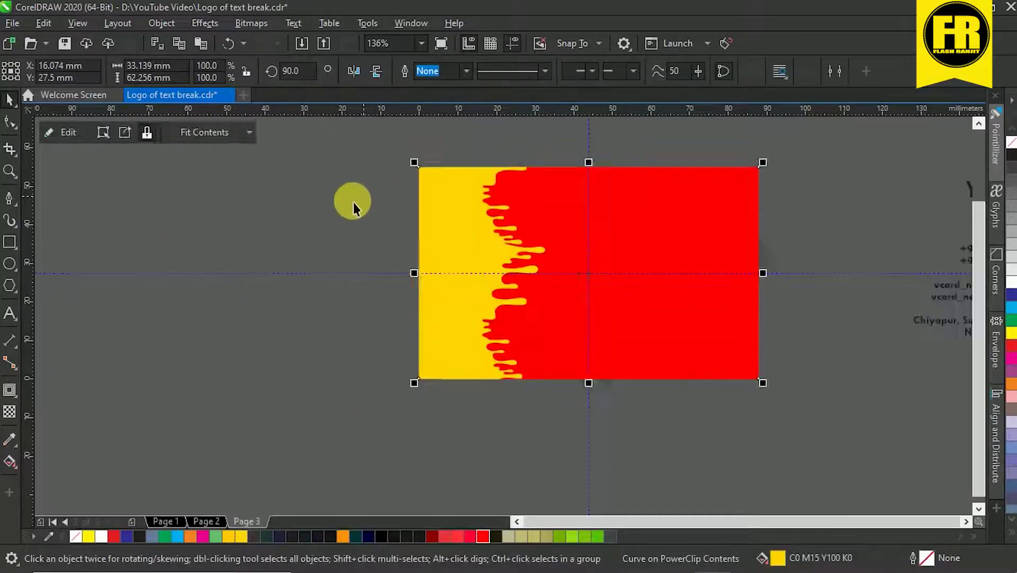
Reopen the PowerClip contents and convert the yellow drip to a 300 dpi CMYK bitmap with anti-aliasing and a transparent background
key("z")
left_click_drag(344, 140, 790, 418)
key("space")
left_click(361, 261)
double_click(388, 275)
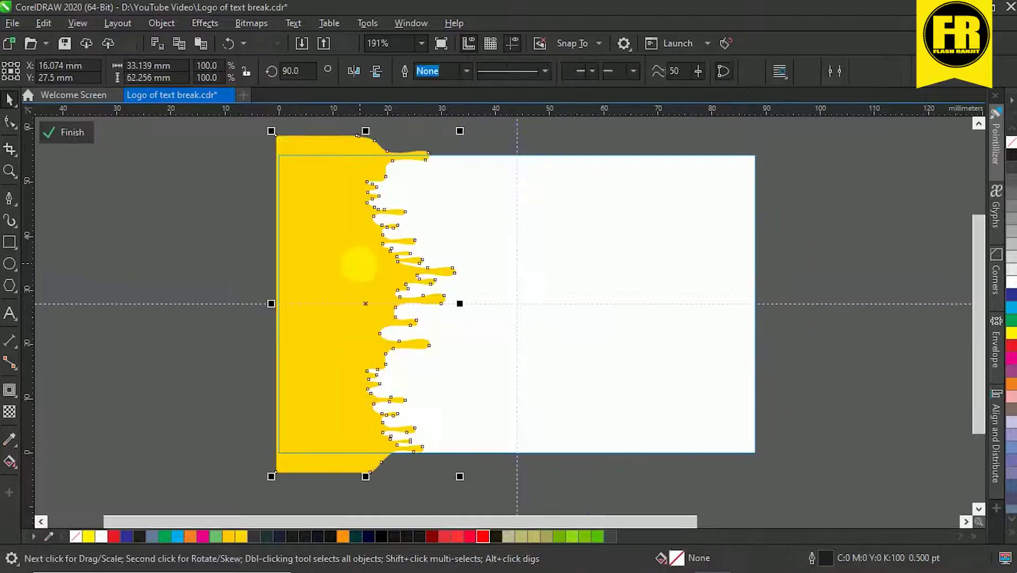
left_click(251, 23)
left_click(274, 42)
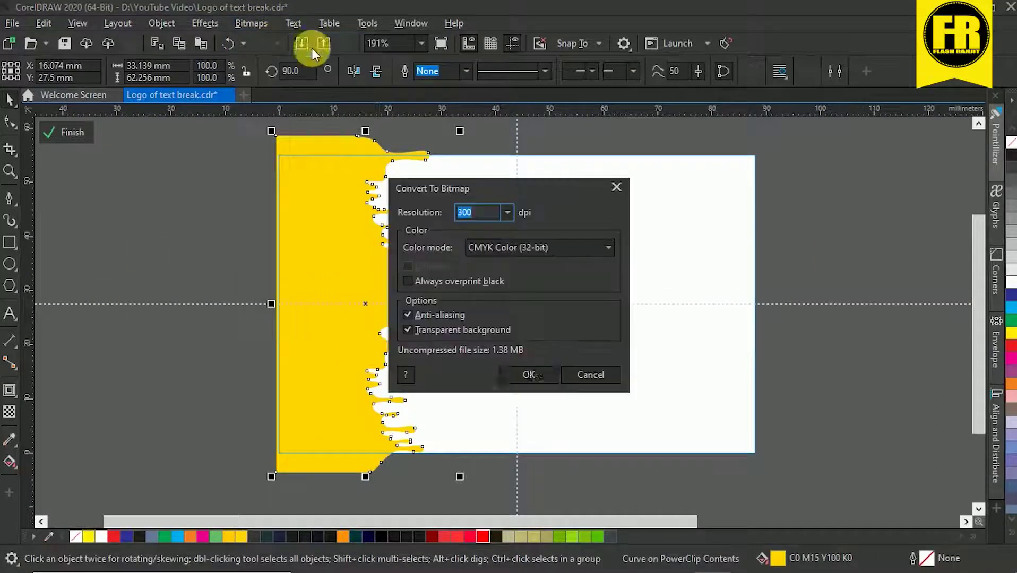
left_click(527, 375)
Edit the drip bitmap in Corel PHOTO-PAINT and apply the Plastic effect with highlight 90, depth 3, smoothness 21 and light direction 315°
left_click(252, 23)
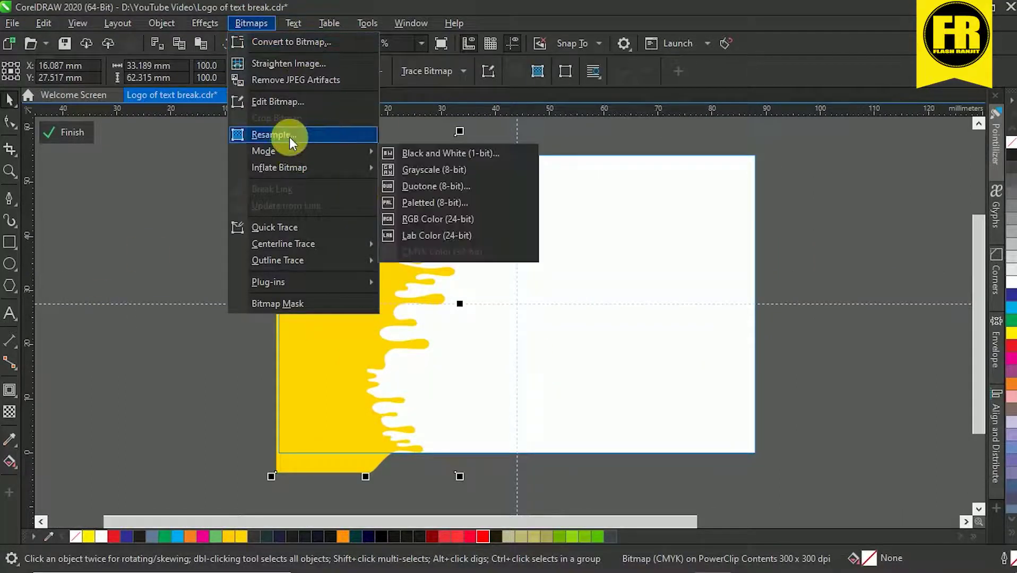
left_click(517, 234)
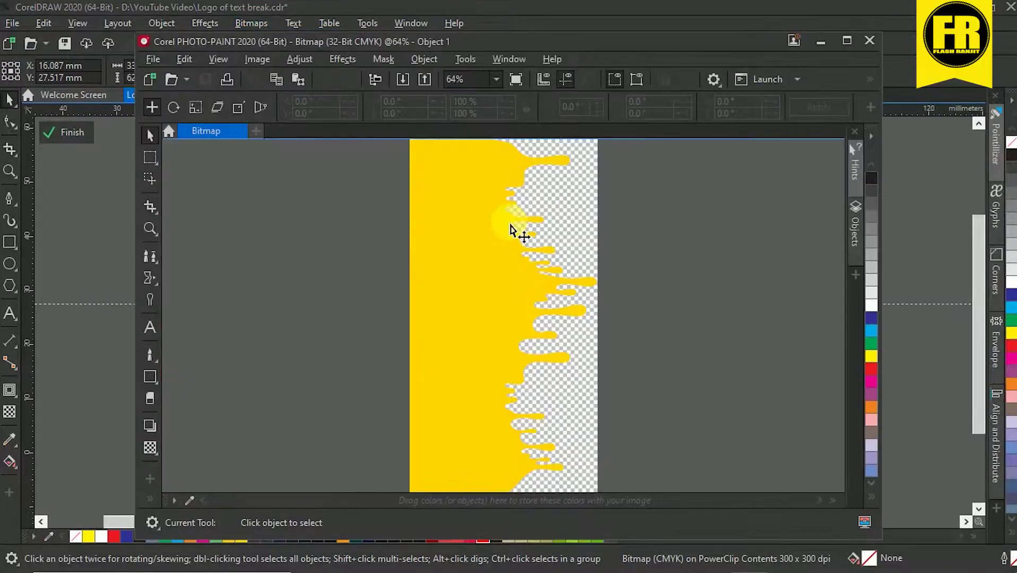
left_click(343, 59)
mouse_move(433, 280)
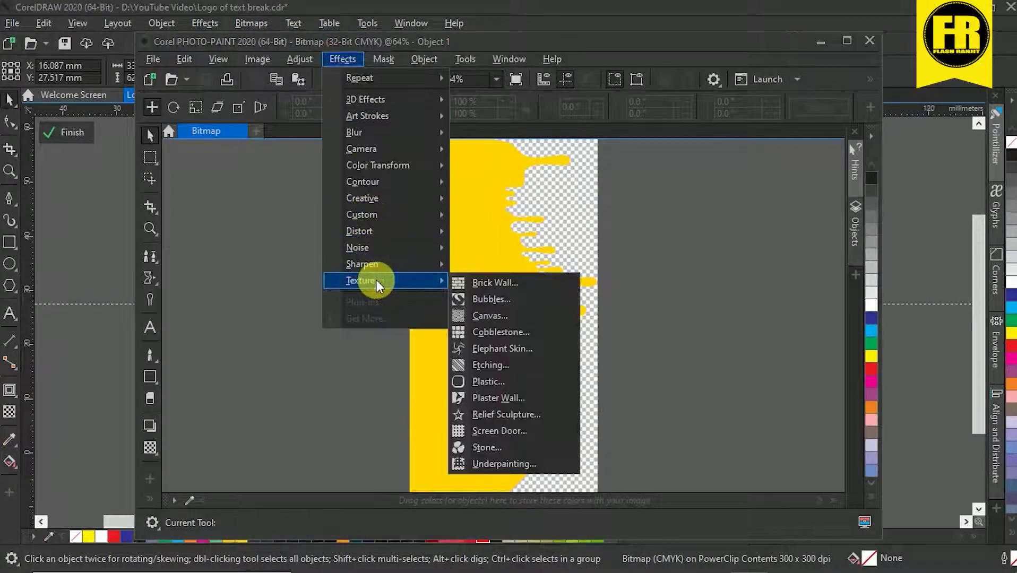
left_click(511, 380)
left_click_drag(502, 191, 810, 183)
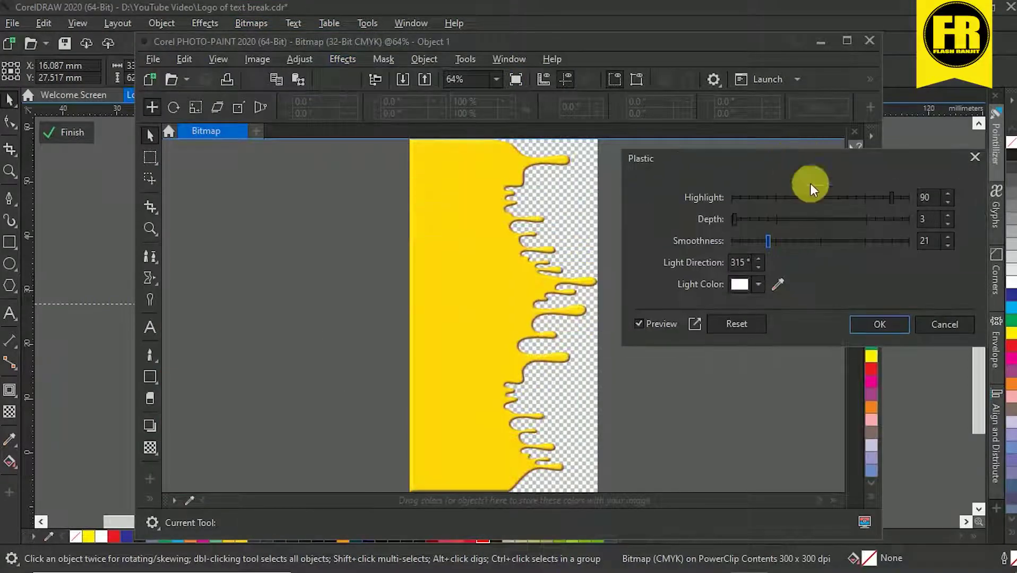
left_click(878, 323)
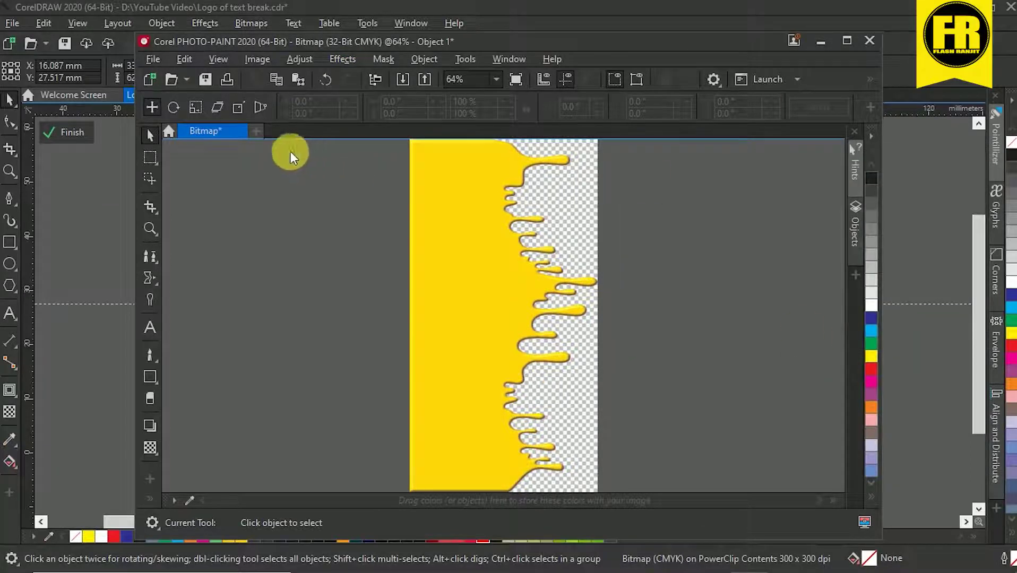
Save the edited drip bitmap back to CorelDRAW, close PHOTO-PAINT and finish editing the PowerClip contents
left_click(186, 131)
left_click(465, 329)
left_click(869, 41)
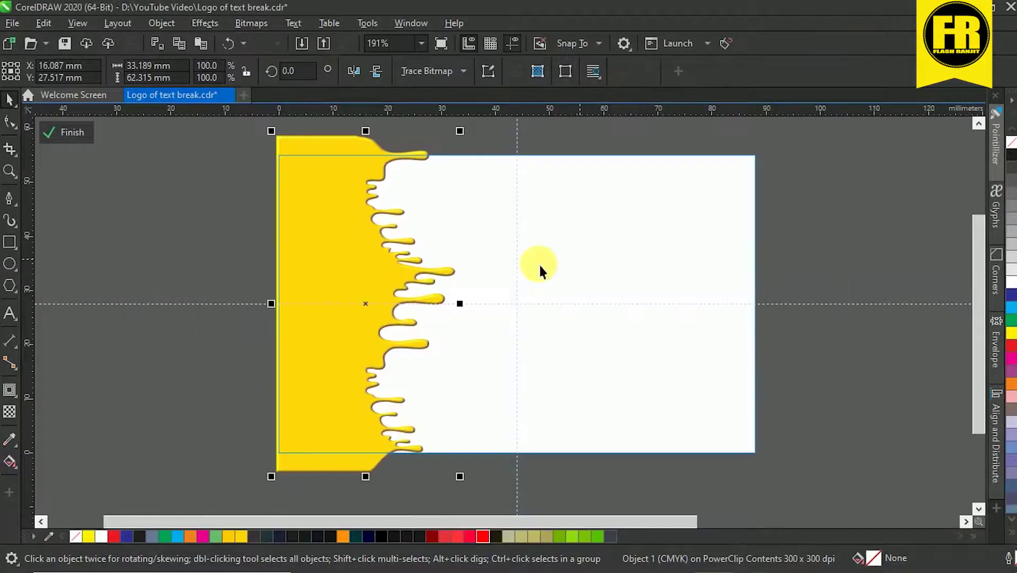
left_click(228, 222, "ctrl")
Create another page-sized rectangle filled with red without an outline, and convert it to a 300 dpi CMYK bitmap
double_click(10, 242)
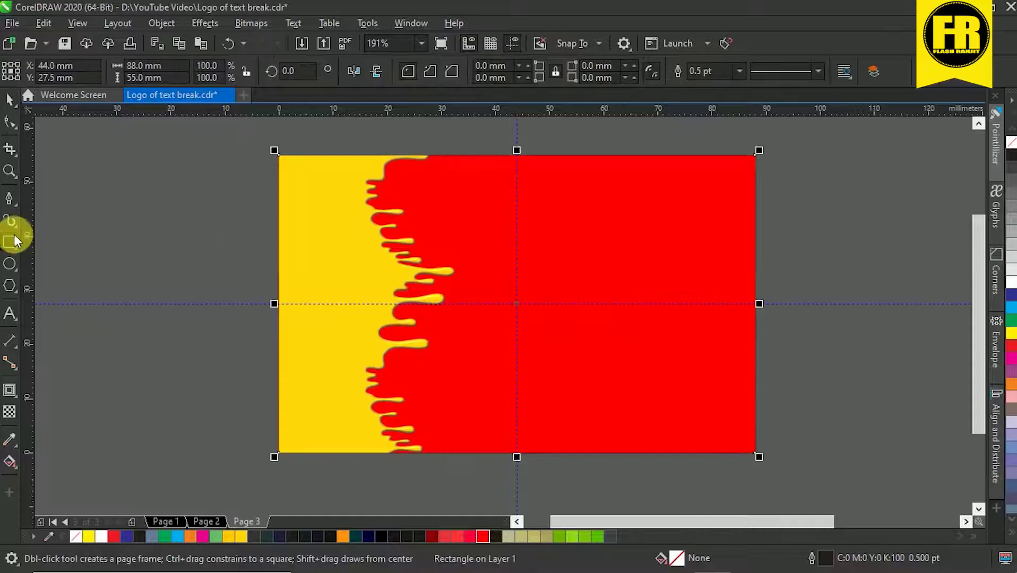
key("space")
left_click(482, 537)
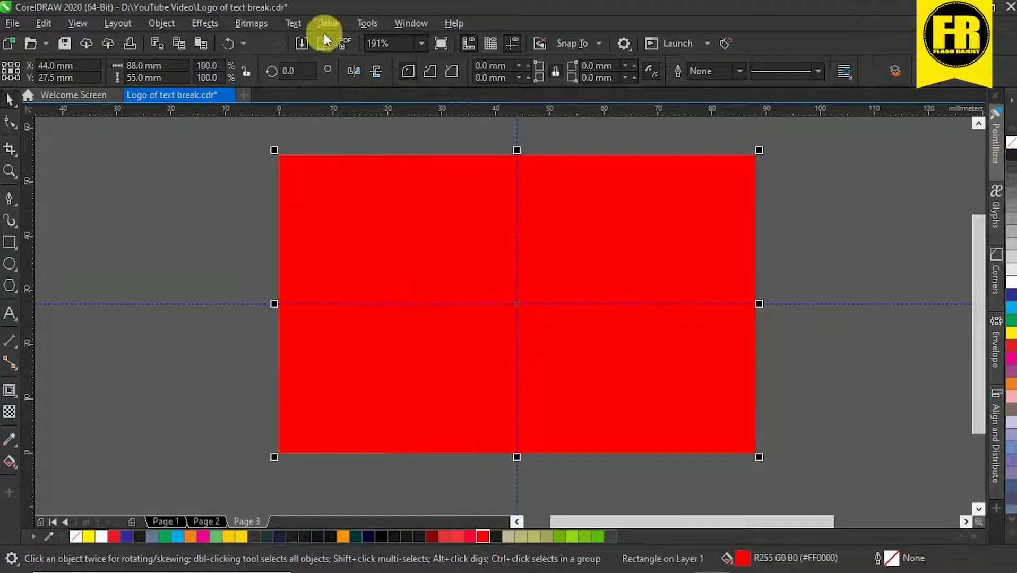
left_click(251, 23)
left_click(270, 41)
left_click(527, 374)
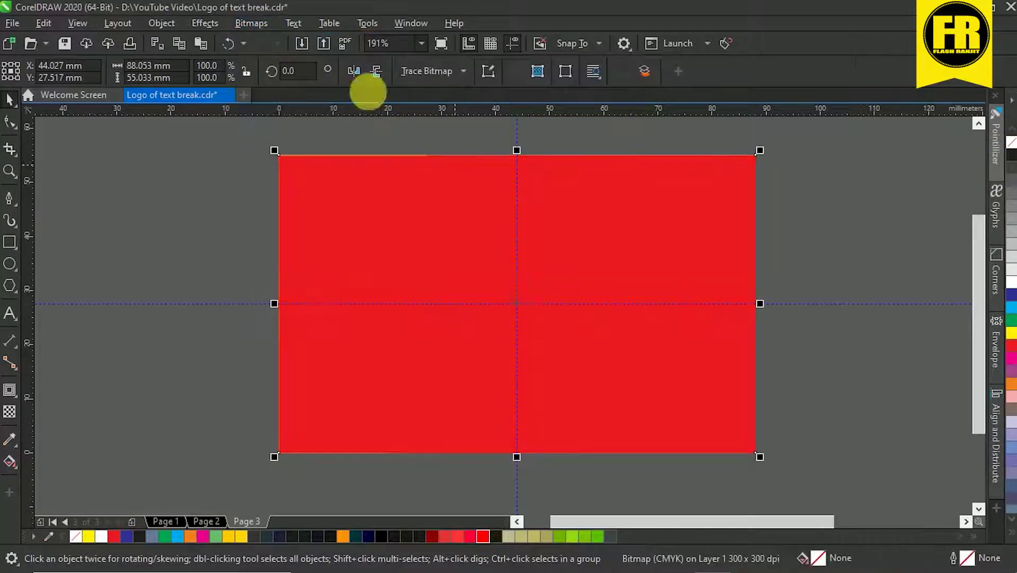
Add Gaussian noise to the red bitmap with level 75, density 67 and the Intensity color mode
left_click(251, 23)
mouse_move(284, 150)
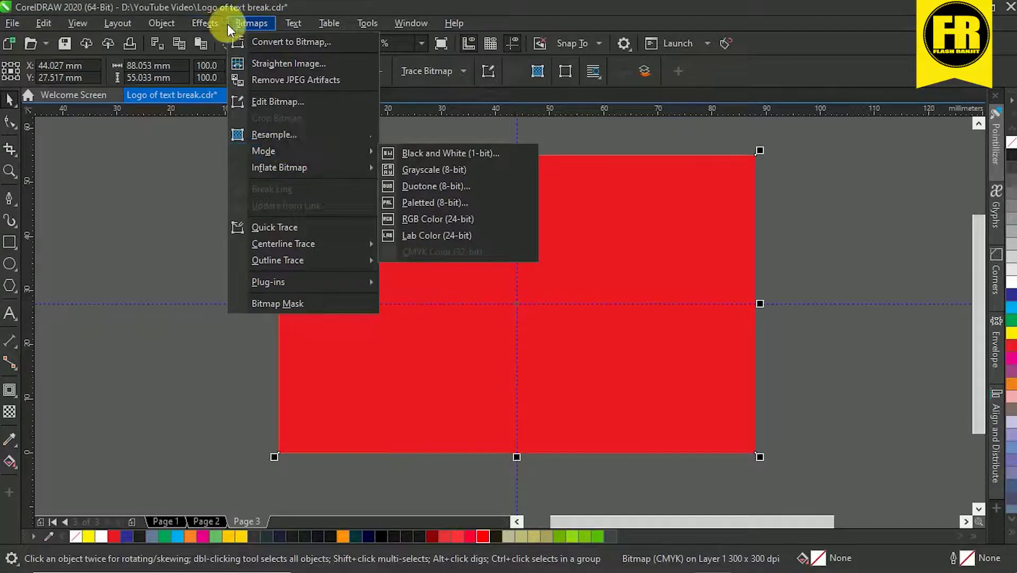
mouse_move(205, 23)
mouse_move(238, 244)
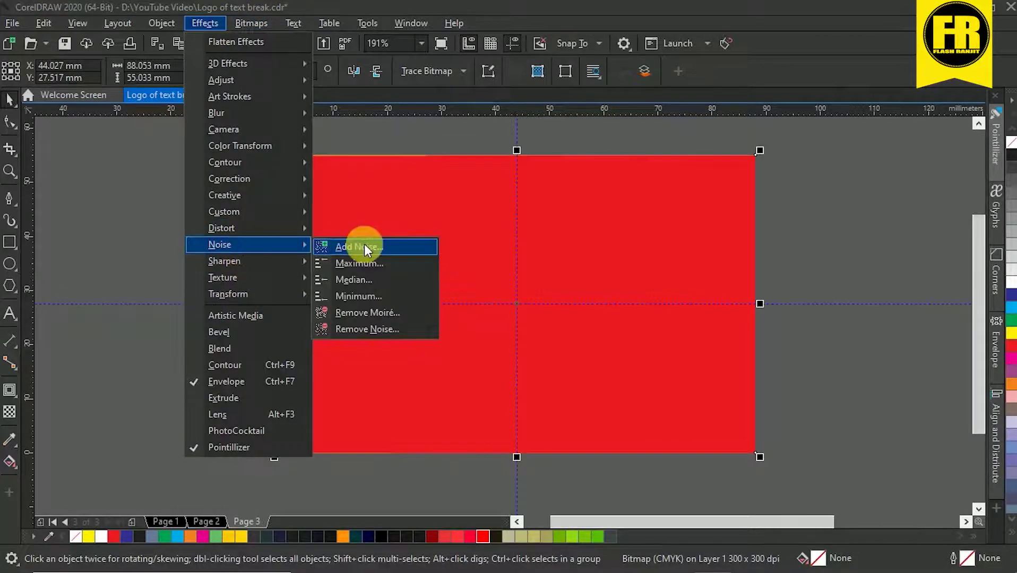
left_click(364, 244)
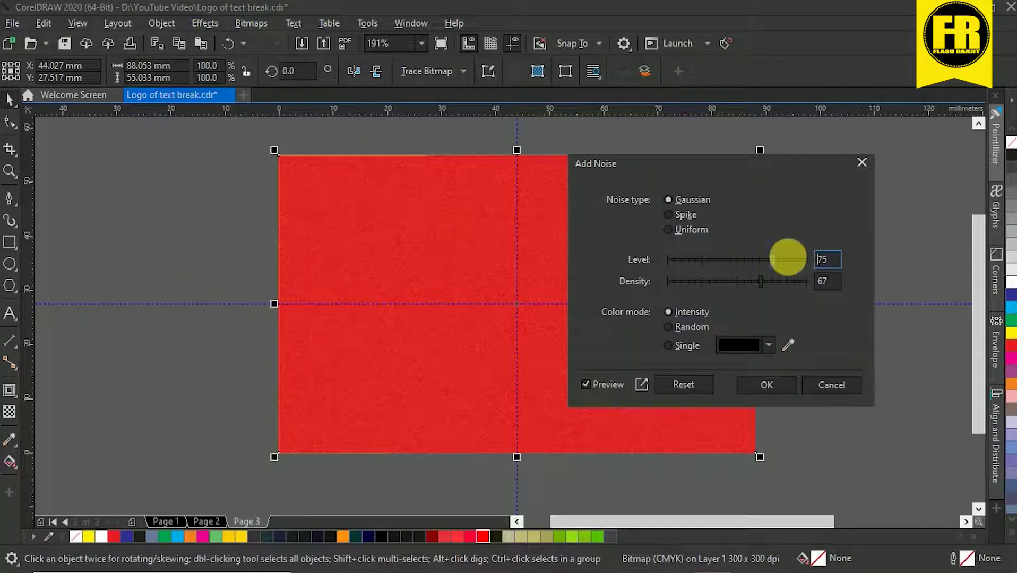
left_click(759, 383)
PowerClip the noise-textured red bitmap inside the card, centred on the page behind the yellow drip
left_click_drag(425, 215, 241, 251)
left_click_drag(493, 245, 133, 235)
right_click(166, 239)
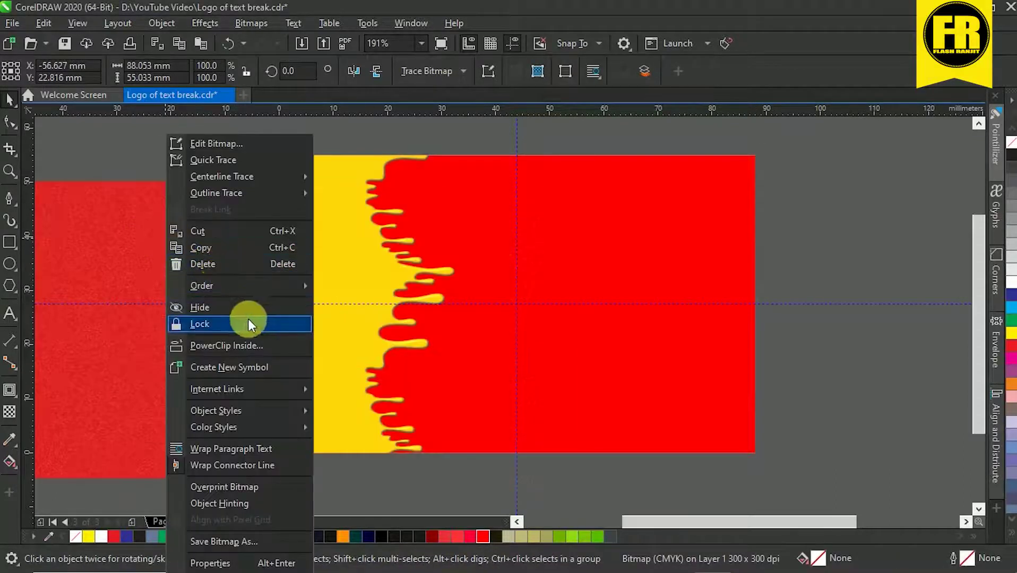
left_click(230, 346)
left_click(674, 271)
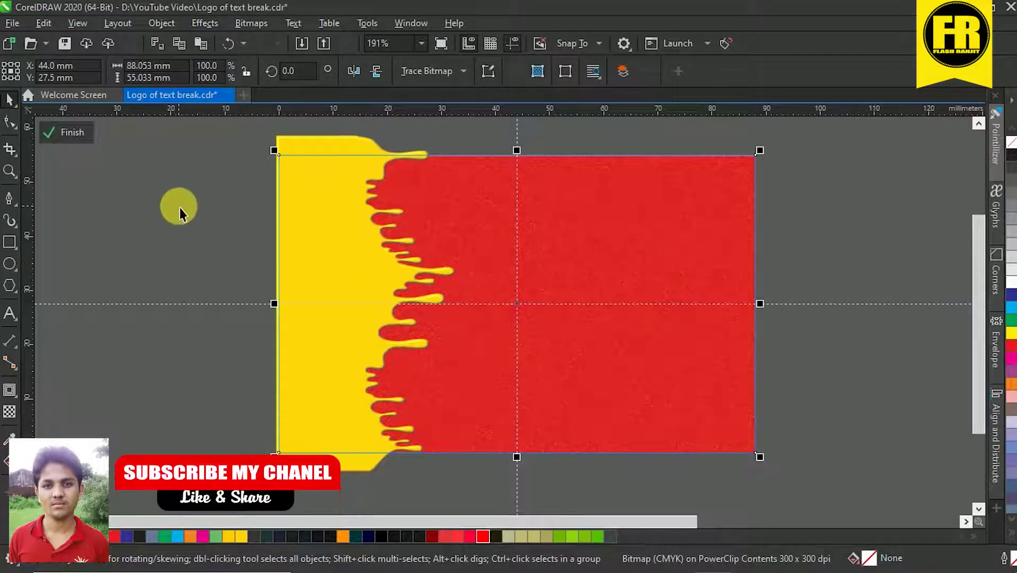
left_click(688, 225)
key("Escape")
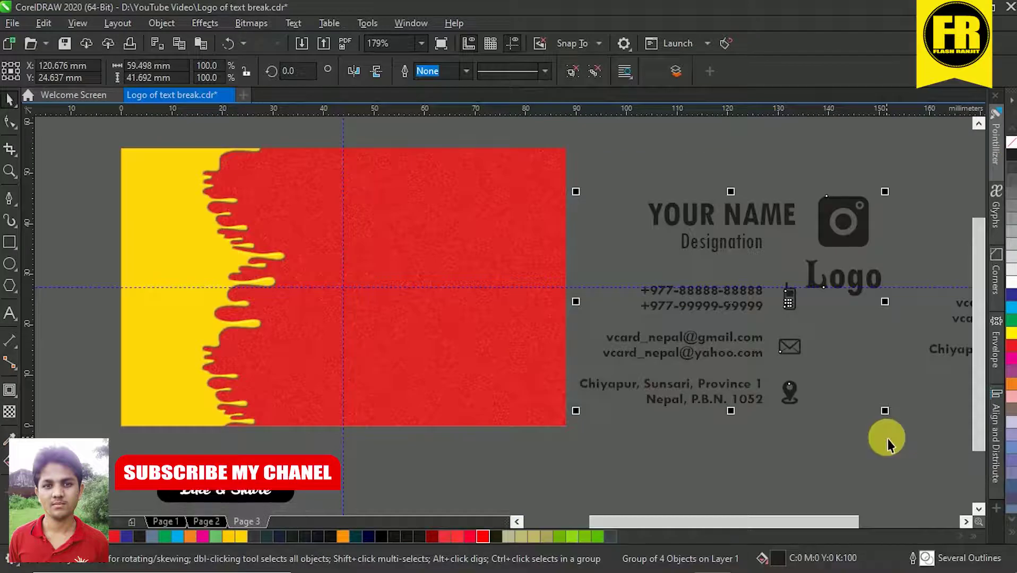
Place the prepared logo on the yellow area and the name and designation, coloured yellow, at the red area's upper right
left_click(888, 439)
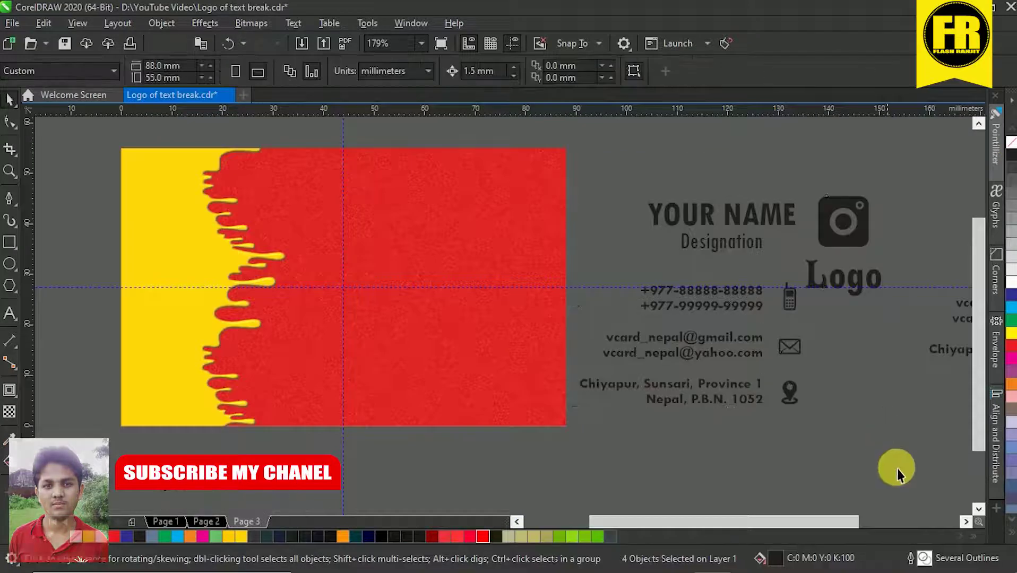
left_click_drag(832, 216, 199, 279)
left_click_drag(697, 209, 447, 184)
left_click(240, 538)
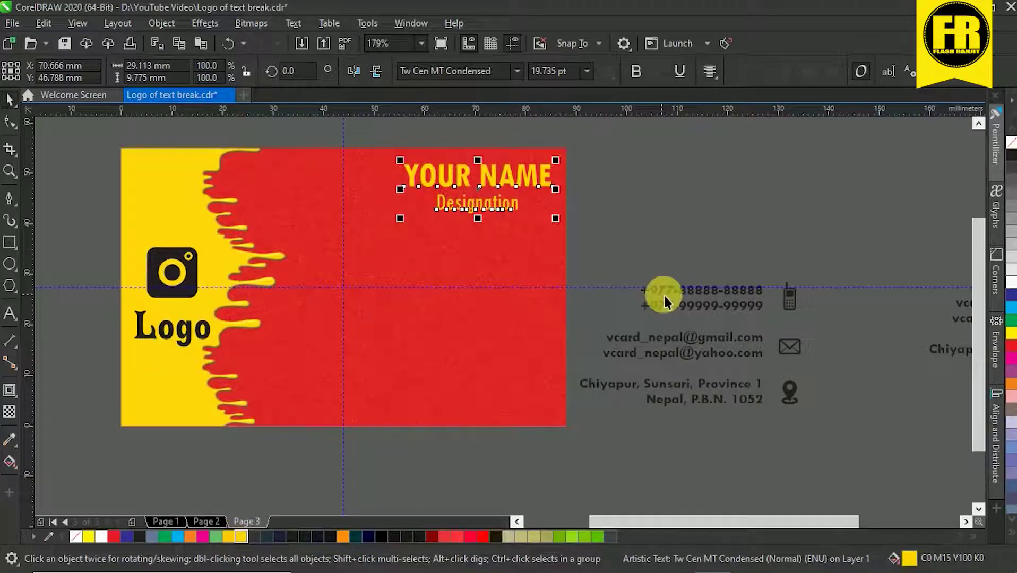
Move the contact details onto the red area in yellow and place the phone, mail and location icons beside them
left_click_drag(696, 300, 449, 283)
left_click(88, 536)
left_click(771, 421)
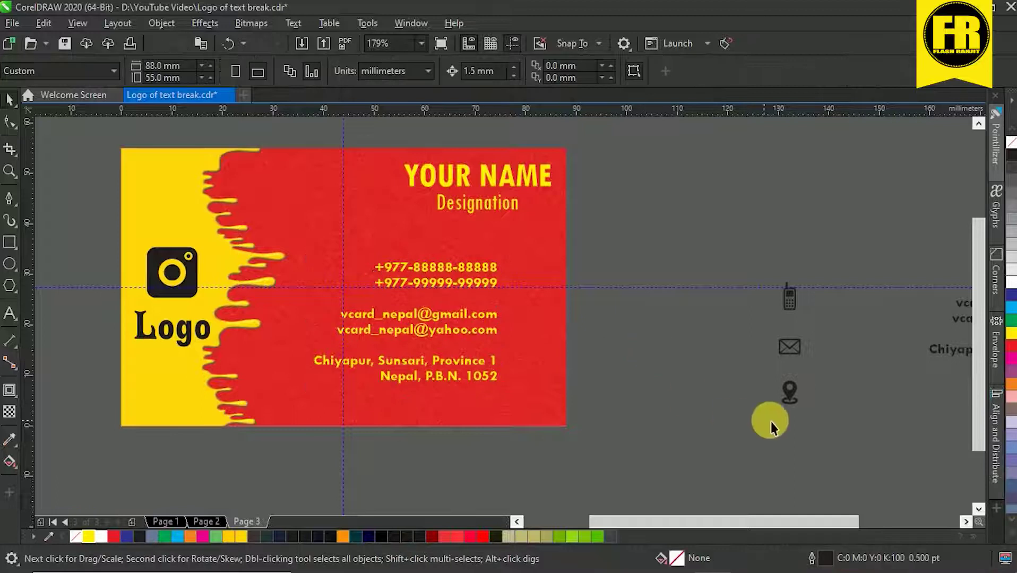
left_click_drag(791, 394, 528, 367)
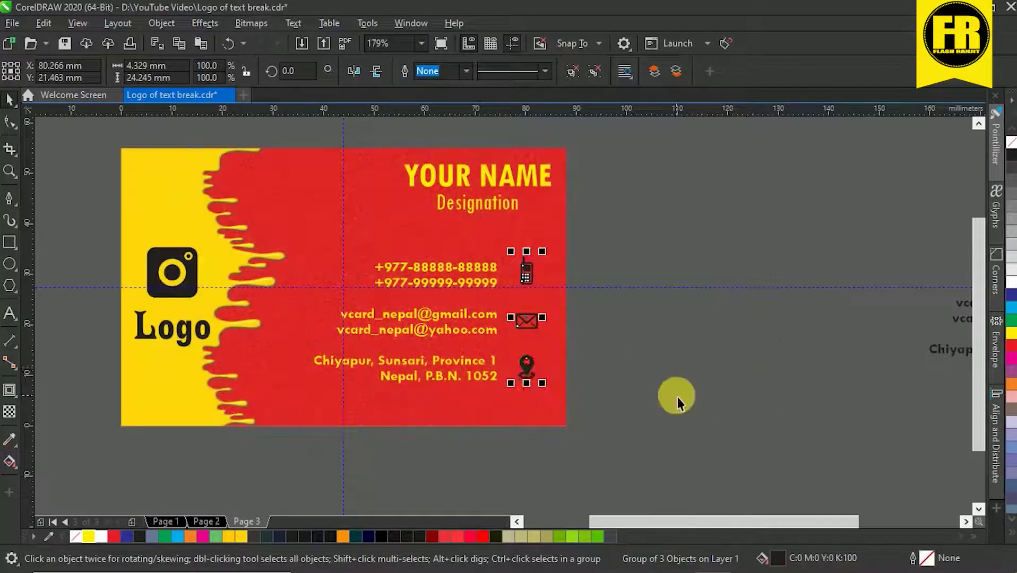
Group the card background, logo, text and icons into one object
left_click_drag(106, 134, 611, 458)
key("ctrl+g")
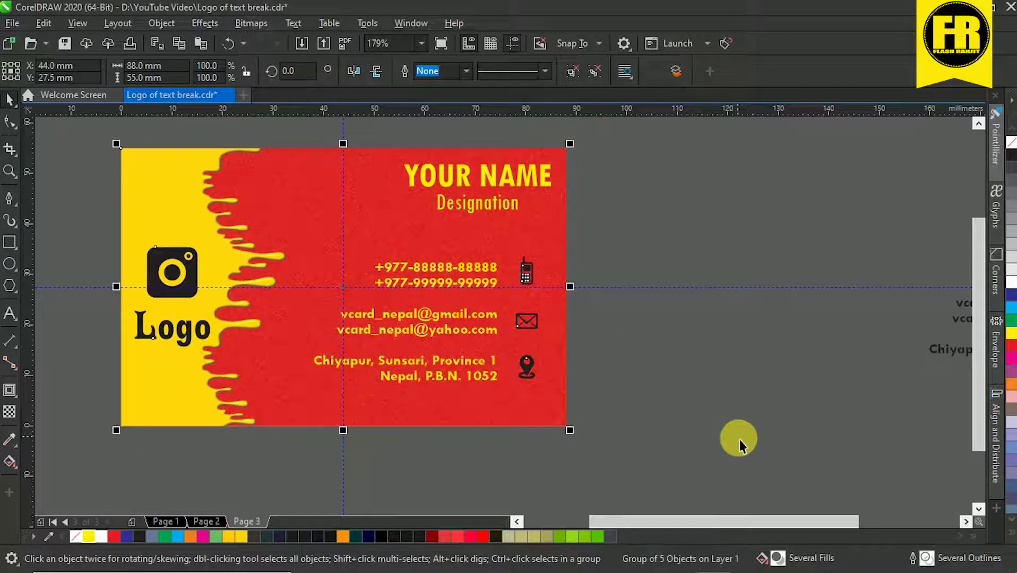
key("h")
left_click_drag(528, 322, 612, 325)
key("space")
left_click(718, 367)
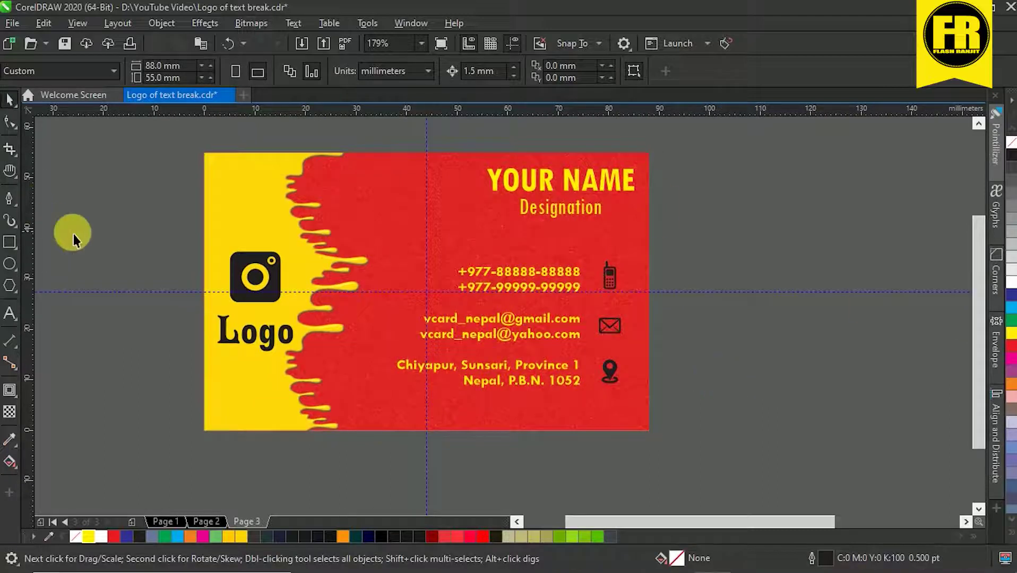
left_click(235, 197)
left_click(281, 191, "ctrl")
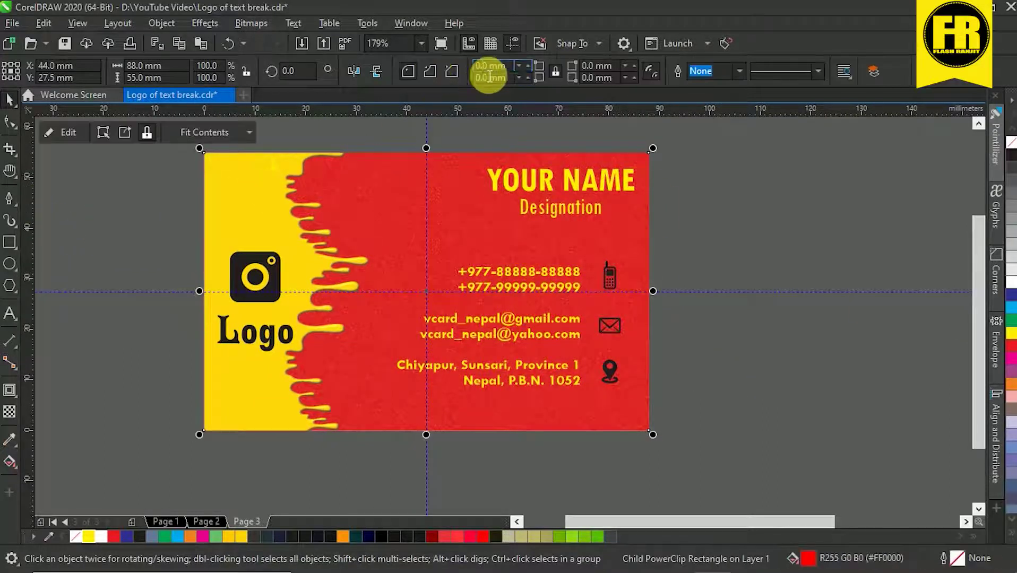
left_click(181, 193)
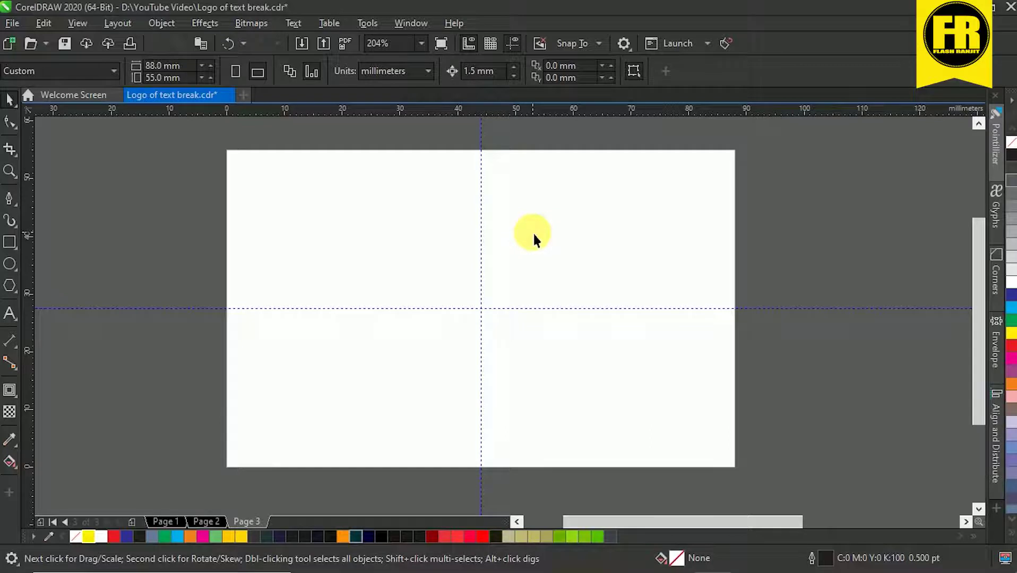
Draw a page-sized 88 × 55 mm rectangle, fill it with C0 M20 Y100 K0 yellow and remove its outline
double_click(10, 243)
key("space")
left_click(171, 246)
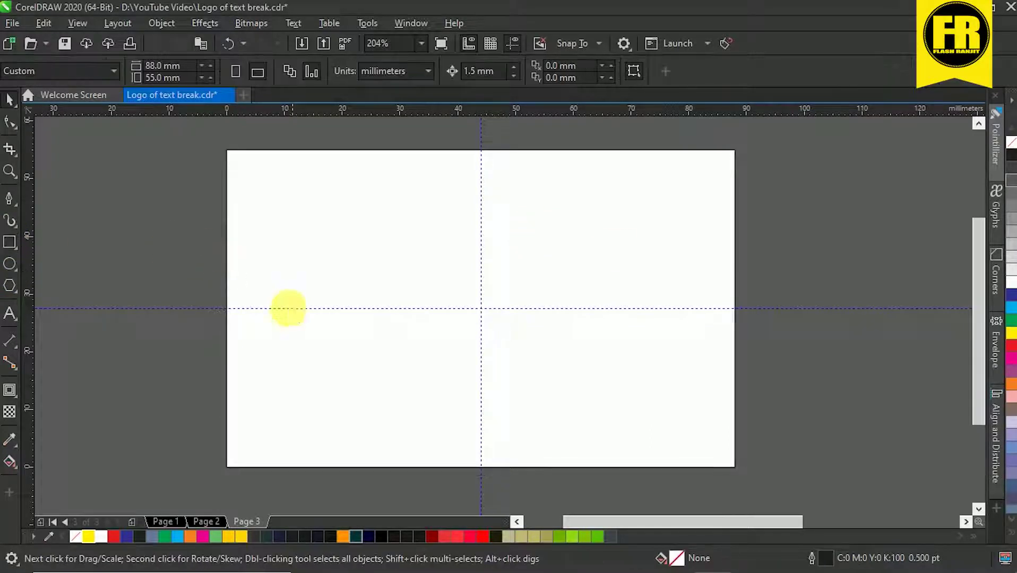
left_click(375, 386)
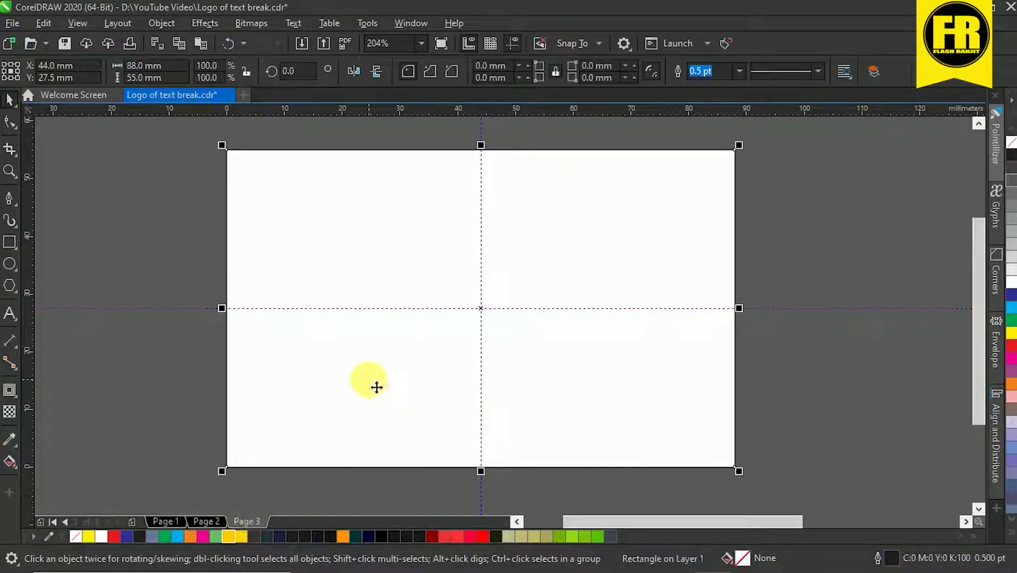
left_click(229, 538)
left_click(12, 436)
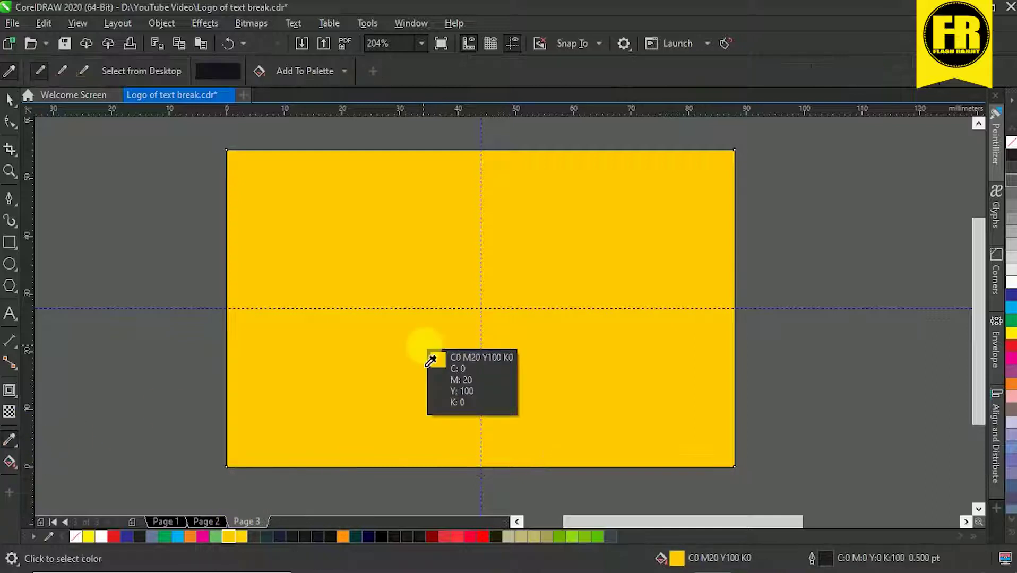
key("space")
left_click(755, 330)
left_click(714, 340)
right_click(1012, 143)
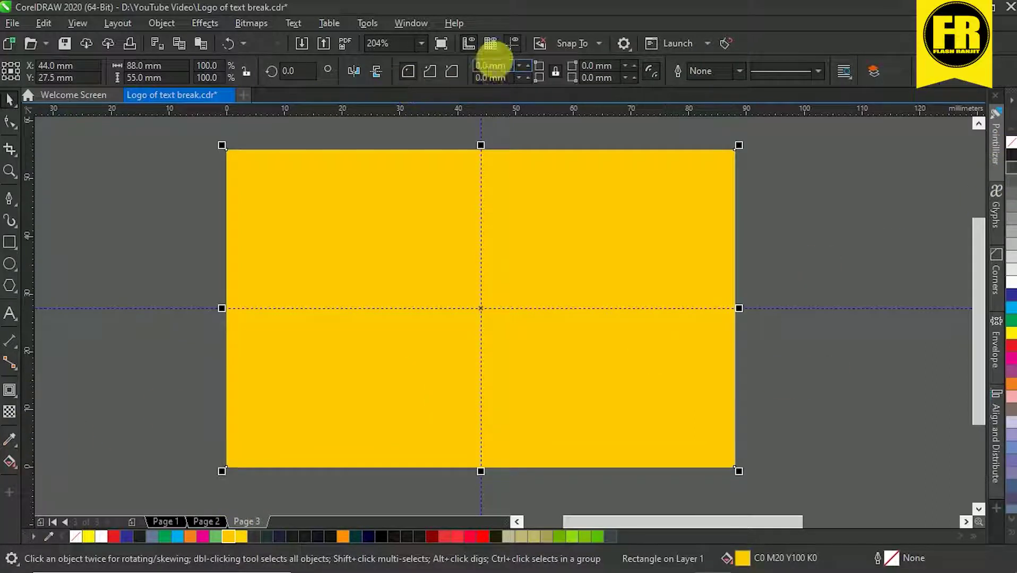
double_click(487, 67)
left_click(499, 122)
Bring the wood-plank image from the "visiting card new" folder onto the card and rotate it by 90 degrees
mouse_move(417, 559)
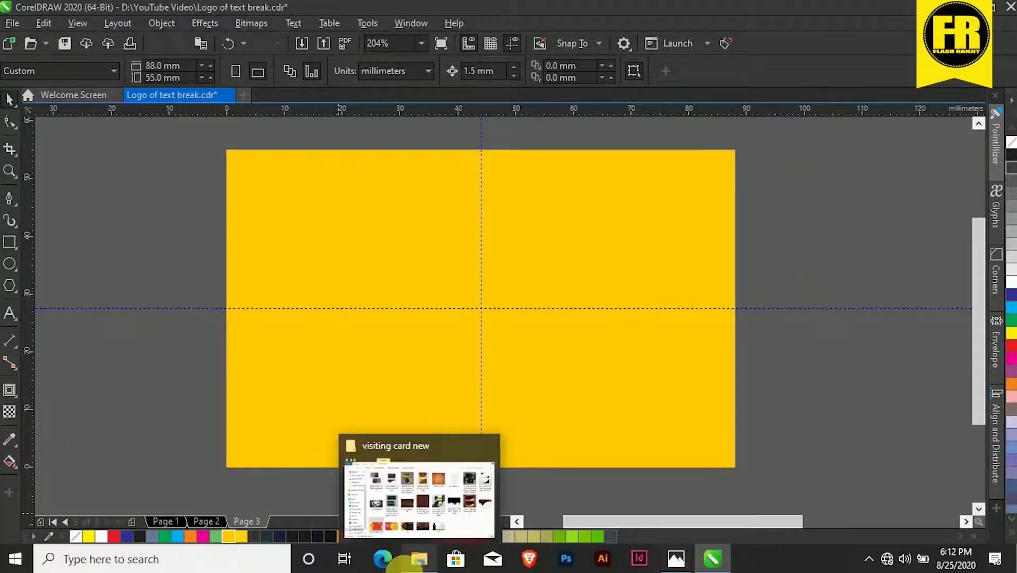
left_click(404, 497)
left_click_drag(642, 169, 67, 204)
left_click_drag(160, 244, 539, 316)
left_click(292, 71)
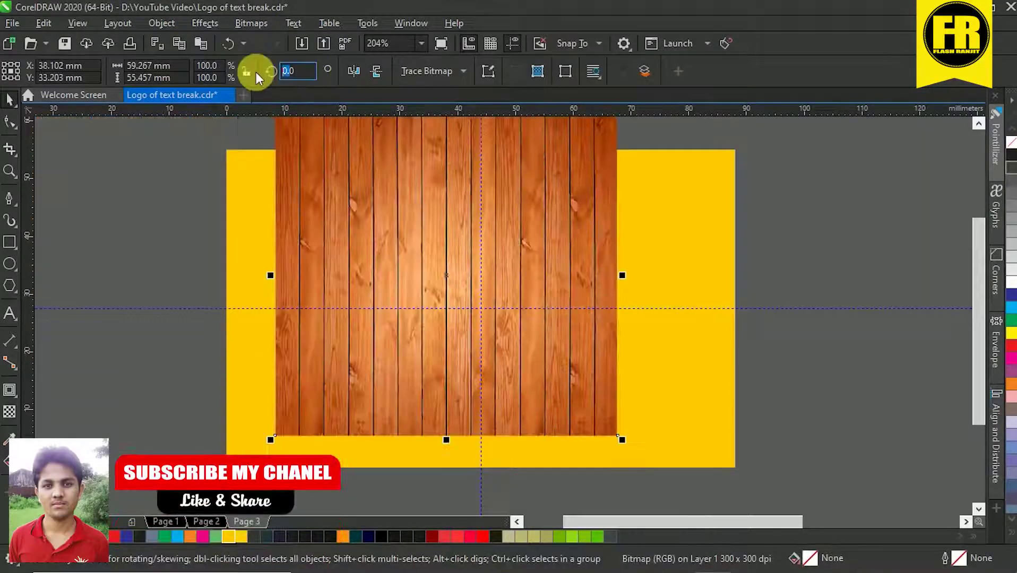
type("90")
key("Return")
Resize the wood image to 88 × 55 mm without keeping its proportions and centre it on the page
double_click(144, 67)
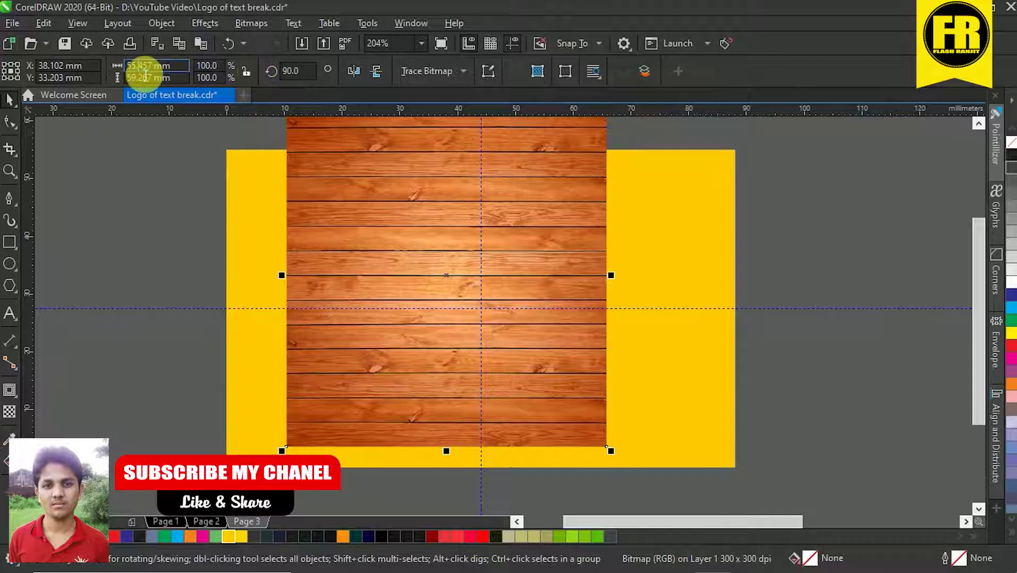
type("88")
key("Tab")
type("55")
key("Return")
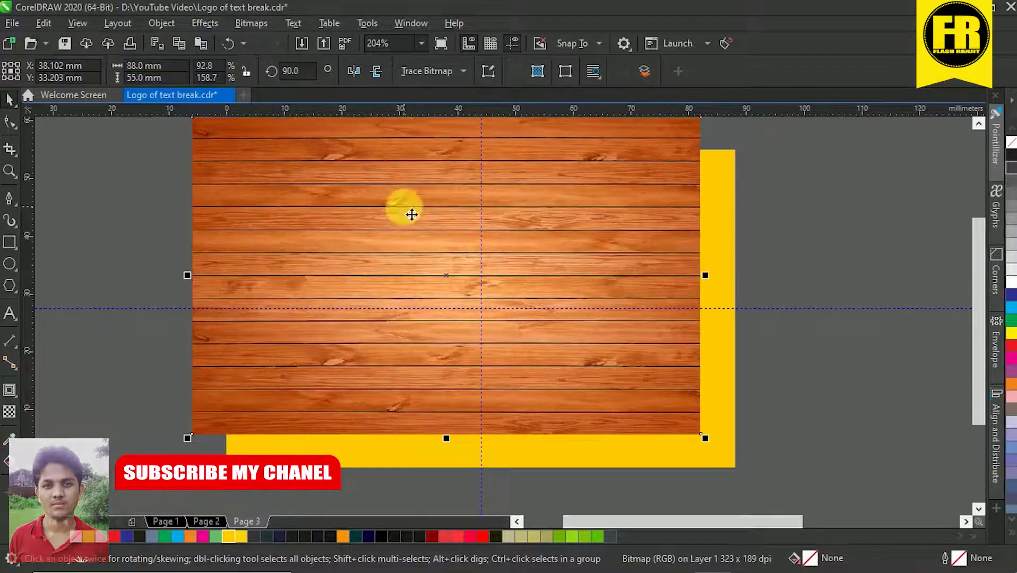
key("p")
Set the wood image's transparency merge mode to Overlay so it blends with the yellow rectangle
left_click(10, 411)
left_click(194, 69)
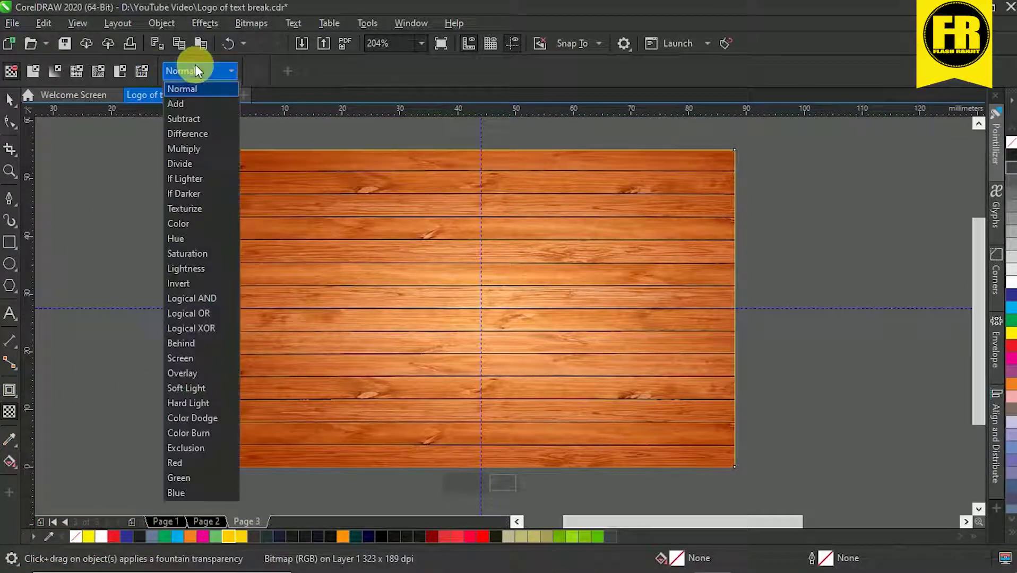
left_click(197, 373)
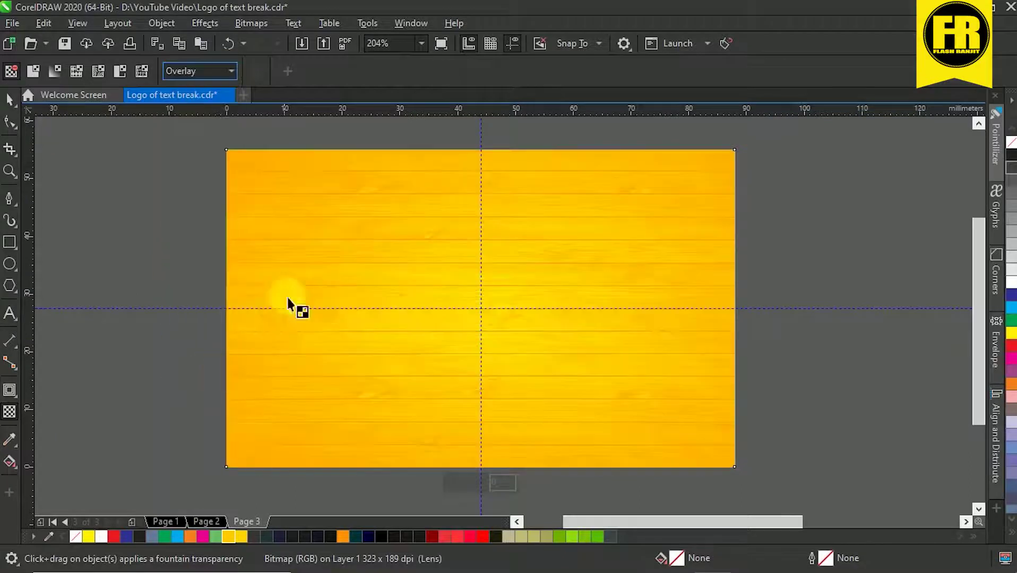
left_click(10, 99)
left_click(99, 168)
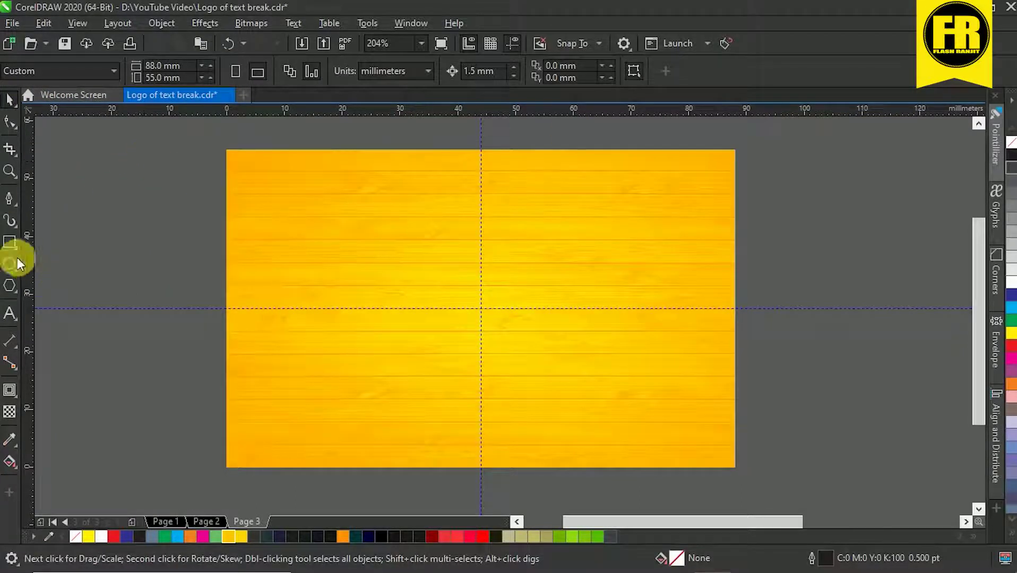
Add another page-sized rectangle, narrow it from its right side to about 42 mm wide and convert it to curves
double_click(9, 242)
key("space")
left_click_drag(736, 309, 470, 309)
left_click(923, 70)
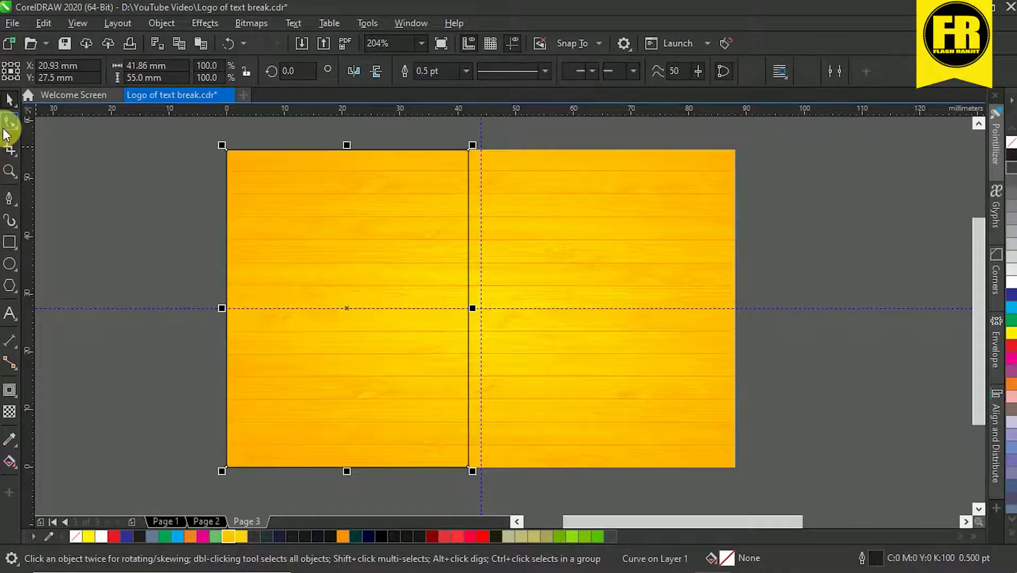
Turn the narrowed shape's right edge into an inward-bending curve and shift its upper right node outward to about 44.7 mm width
left_click(10, 123)
right_click(468, 294)
left_click(508, 397)
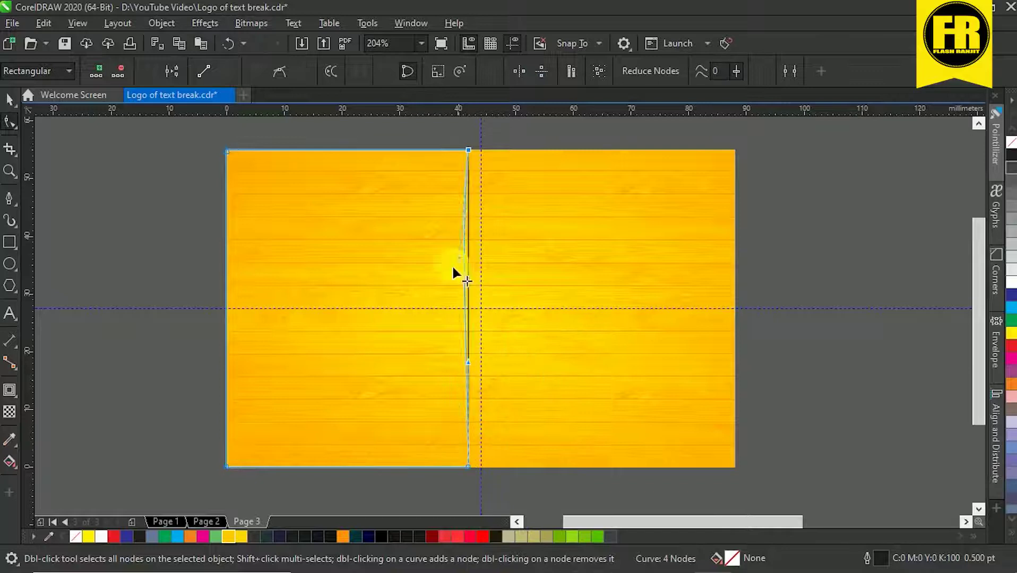
left_click_drag(453, 270, 358, 322)
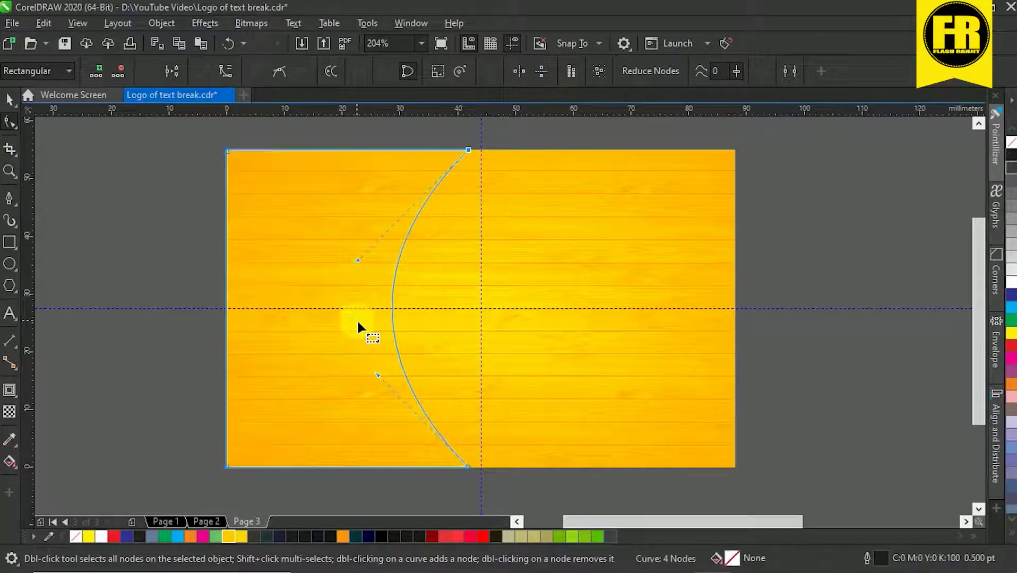
left_click_drag(471, 150, 486, 150)
left_click_drag(374, 260, 357, 257)
left_click_drag(379, 375, 367, 386)
key("space")
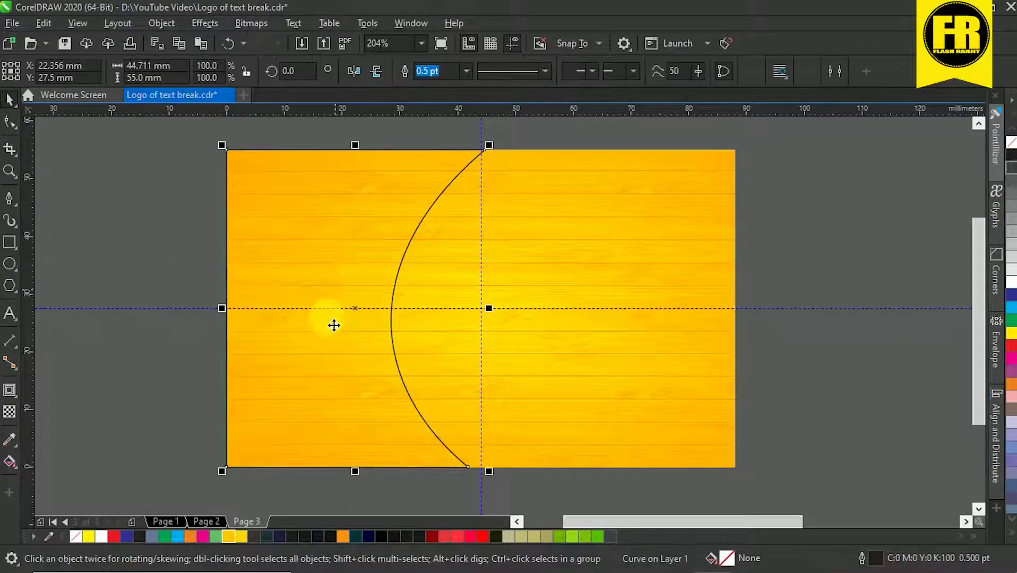
Fill the curved shape with red and remove its outline
left_click(113, 537)
right_click(1011, 143)
left_click(860, 245)
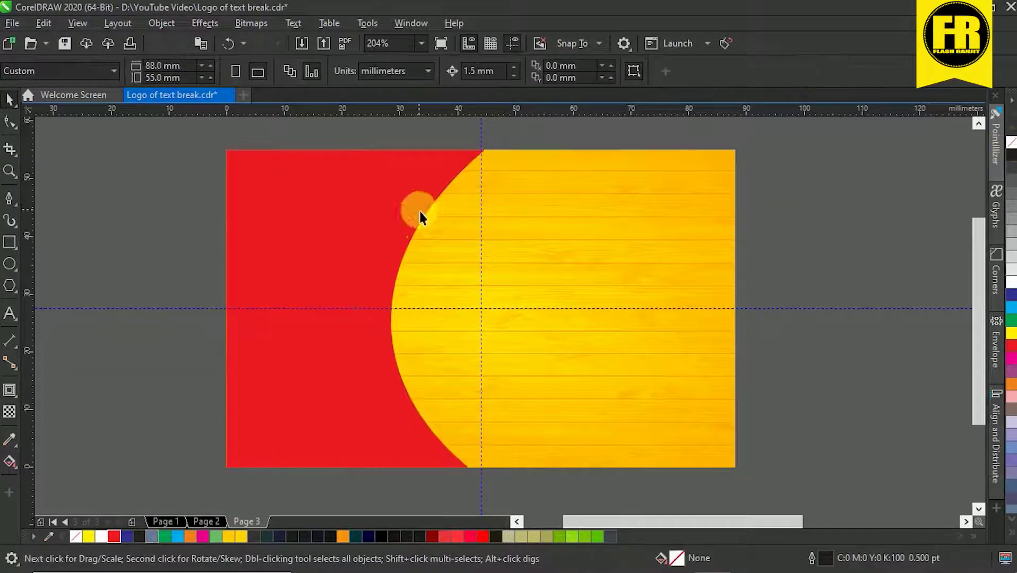
Duplicate the red shape in place, fill the copy with black and extend its upper right node to about 48.5 mm width
left_click(396, 219)
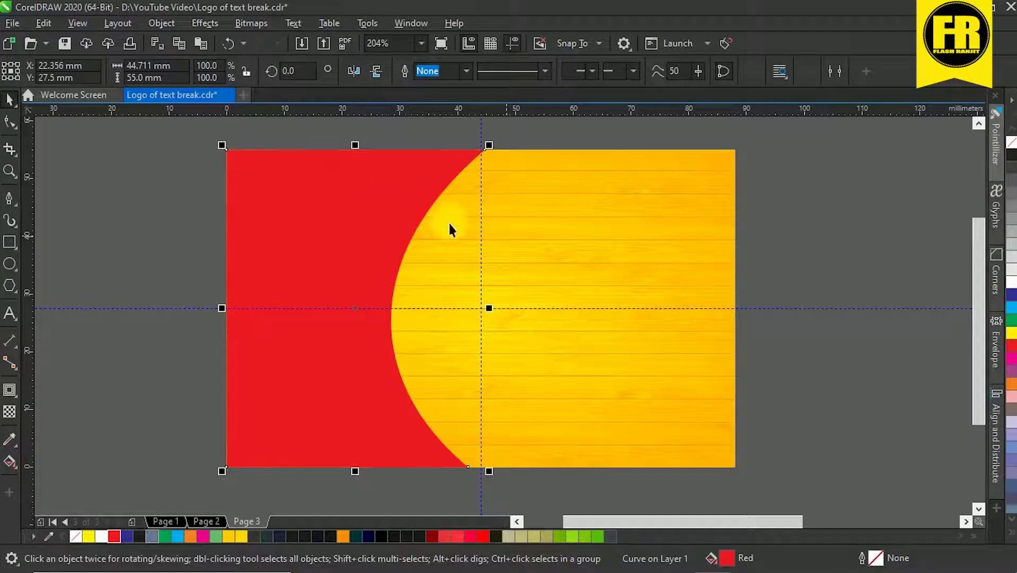
left_click(396, 537)
key("F10")
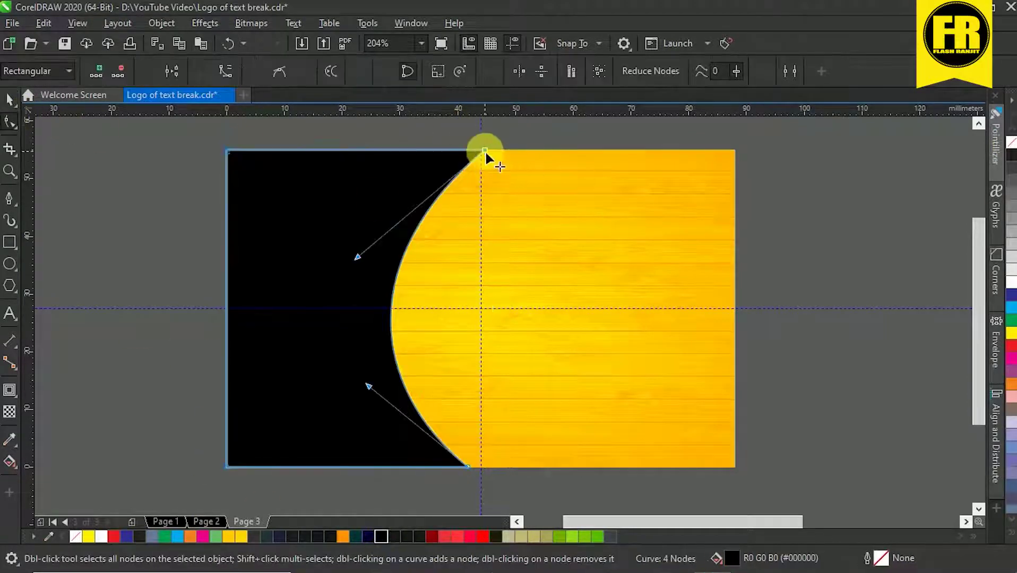
left_click_drag(484, 151, 508, 149)
key("space")
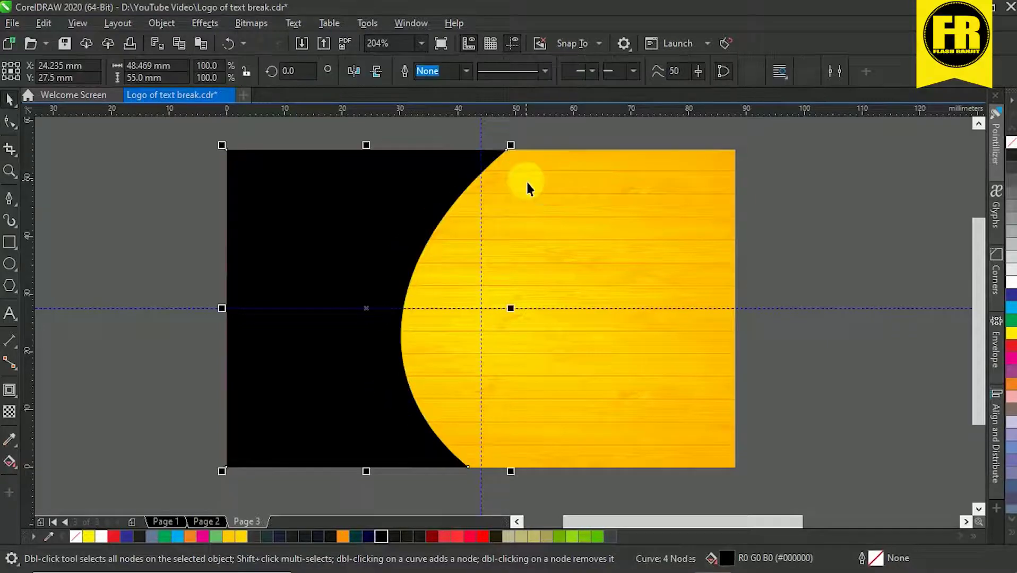
Order the black shape behind the red one and bring both in front of the wood background
key("shift+Page_Down")
left_click_drag(179, 132, 638, 479)
key("shift+Page_Up")
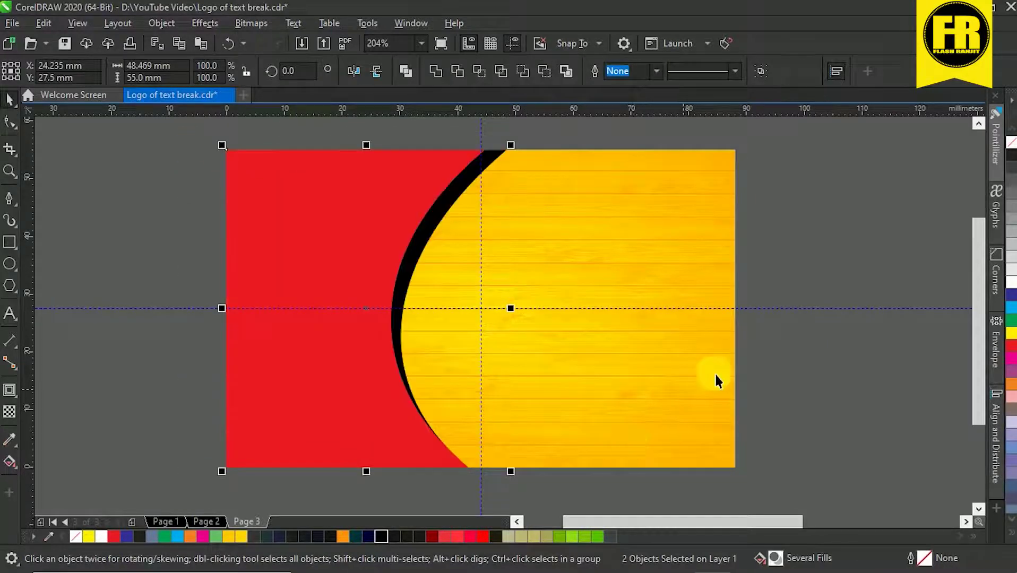
left_click(772, 334)
Extend the black shape's upper right node farther outward, making the shape about 49.5 mm wide
left_click(426, 241)
key("F10")
left_click(336, 327)
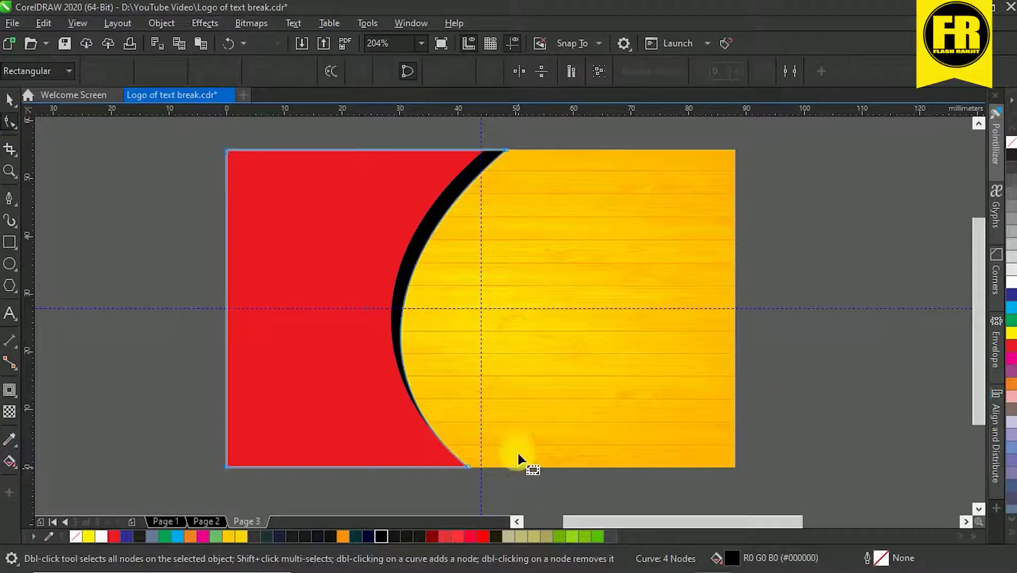
left_click_drag(508, 151, 514, 150)
key("space")
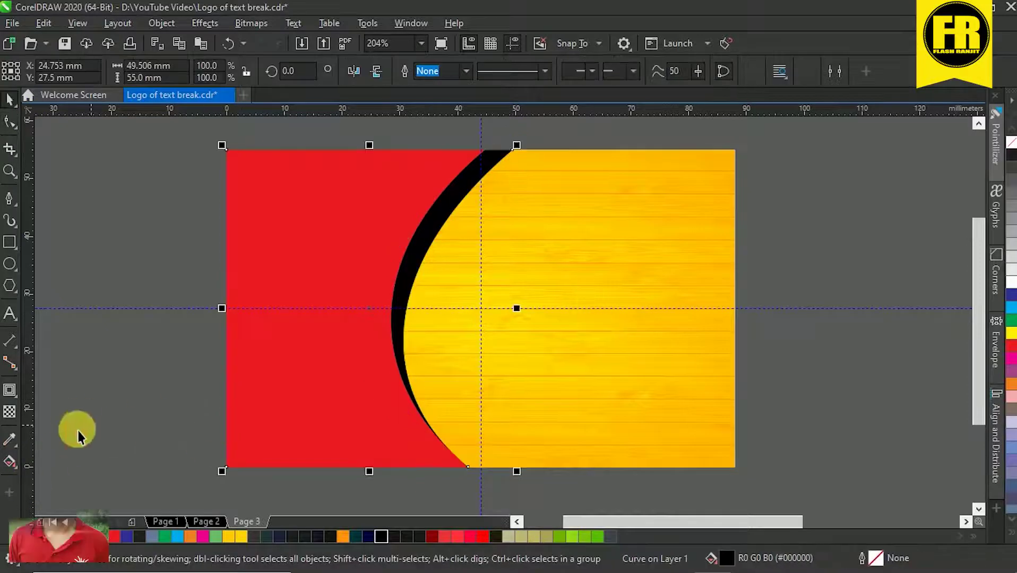
Create a separate crescent from the visible black band with Smart Fill and move it left onto the red area
left_click(6, 461)
left_click(416, 264)
key("space")
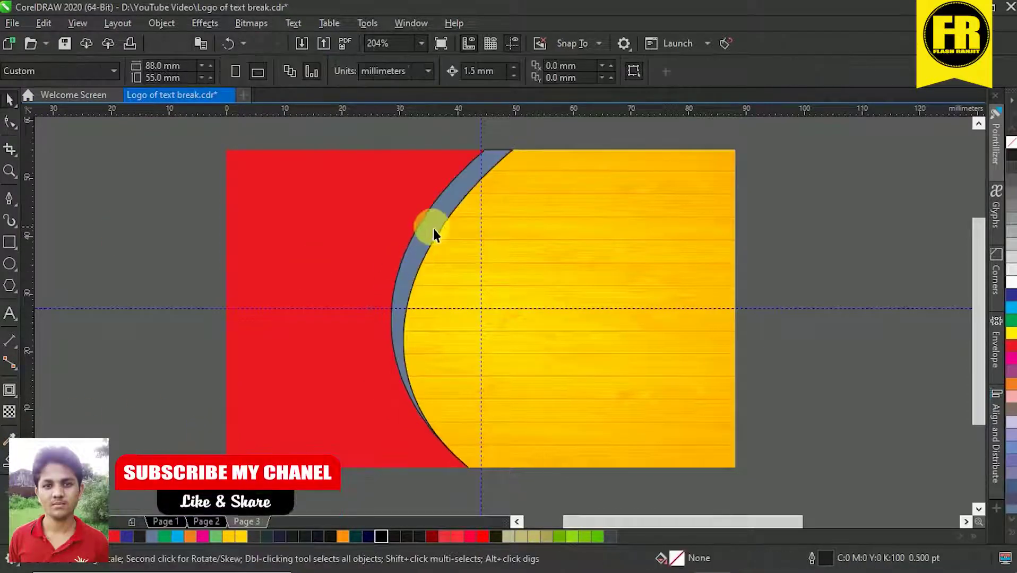
left_click(433, 231)
left_click_drag(432, 232, 389, 228)
Delete the original red shape and fill the black shape with red #FF0000
left_click(442, 217)
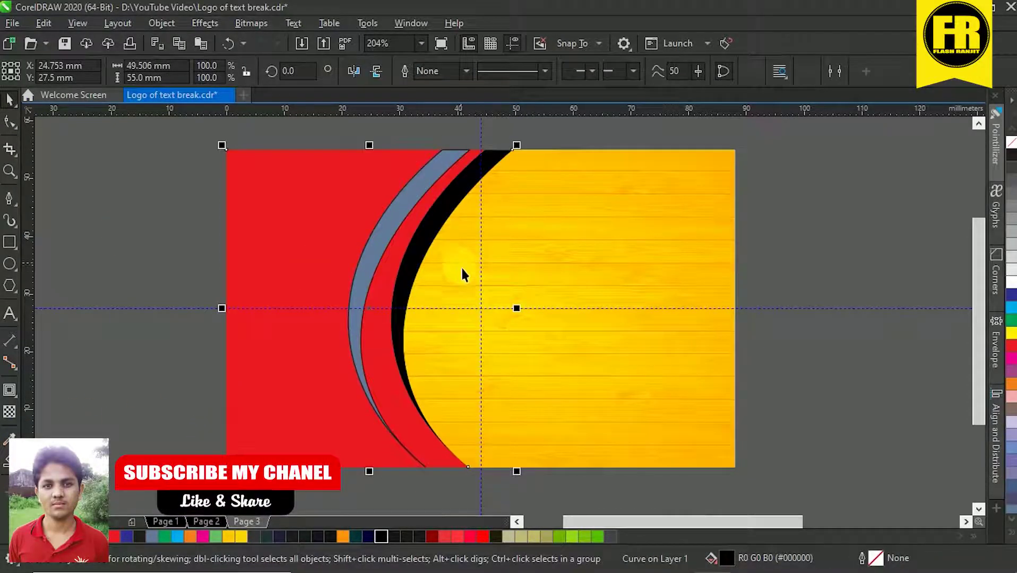
key("Delete")
left_click(396, 264)
key("Delete")
left_click(396, 265)
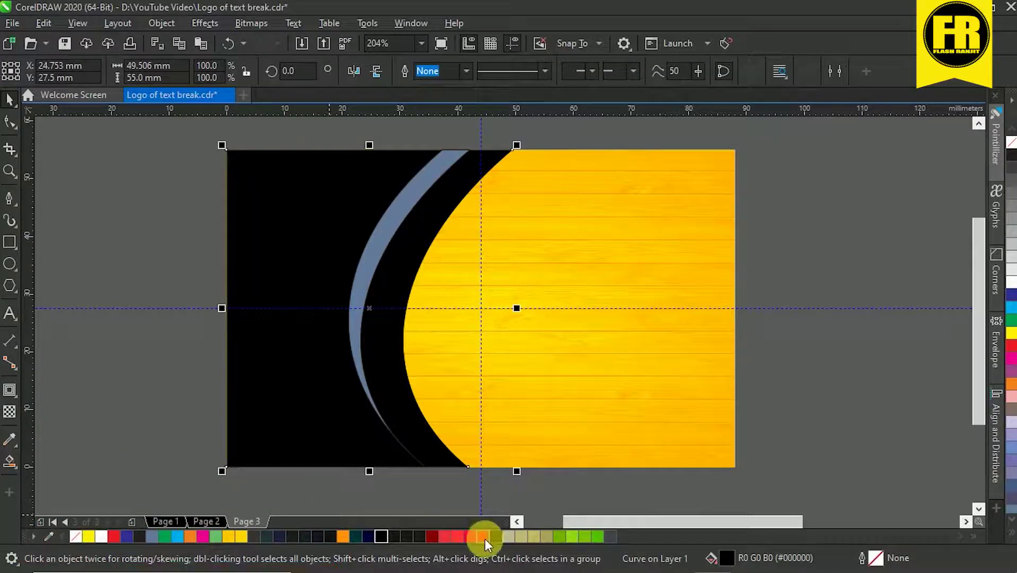
left_click(483, 538)
key("Escape")
Copy the gold gradient fill from the swatch square above the card onto the crescent
left_click(361, 260)
left_click_drag(298, 190, 395, 311)
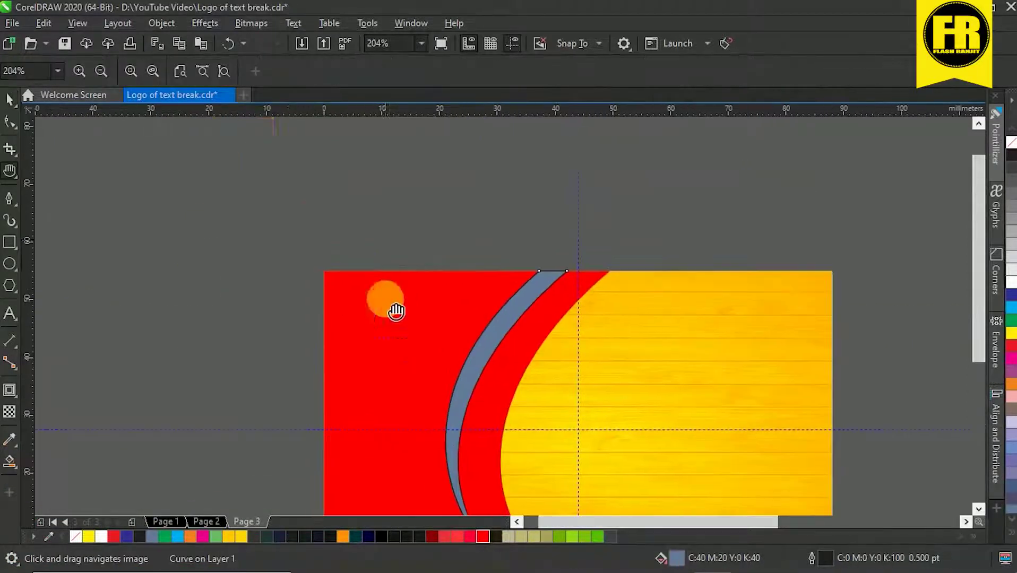
left_click_drag(248, 156, 252, 227)
left_click(486, 328)
left_click(13, 466)
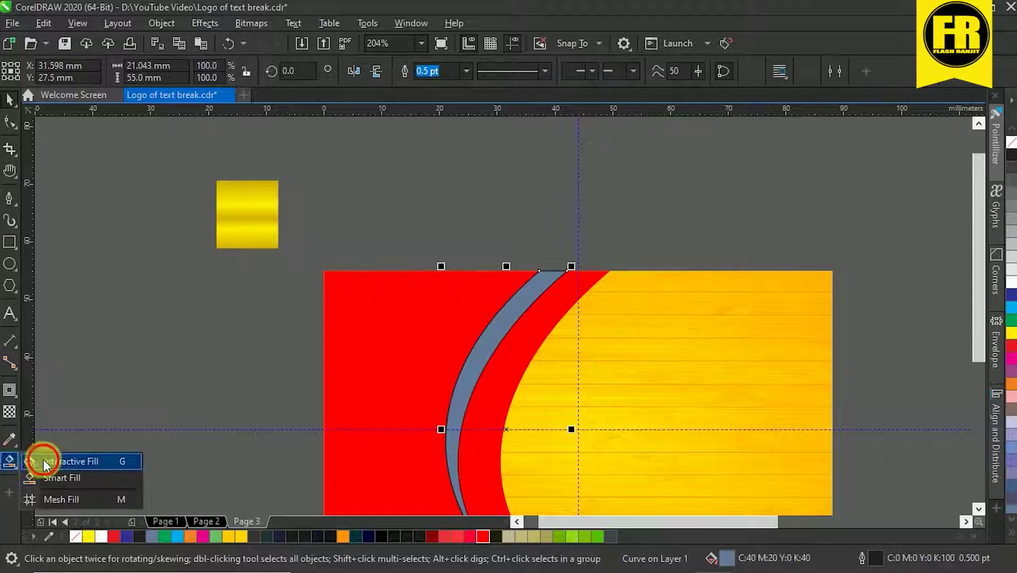
left_click(43, 461)
left_click(246, 71)
left_click(245, 208)
key("Escape")
Remove the crescent's outline and move it right, close to the red shape's curved edge
scroll(371, 158, "down", 1)
key("z")
left_click_drag(300, 192, 656, 405)
key("space")
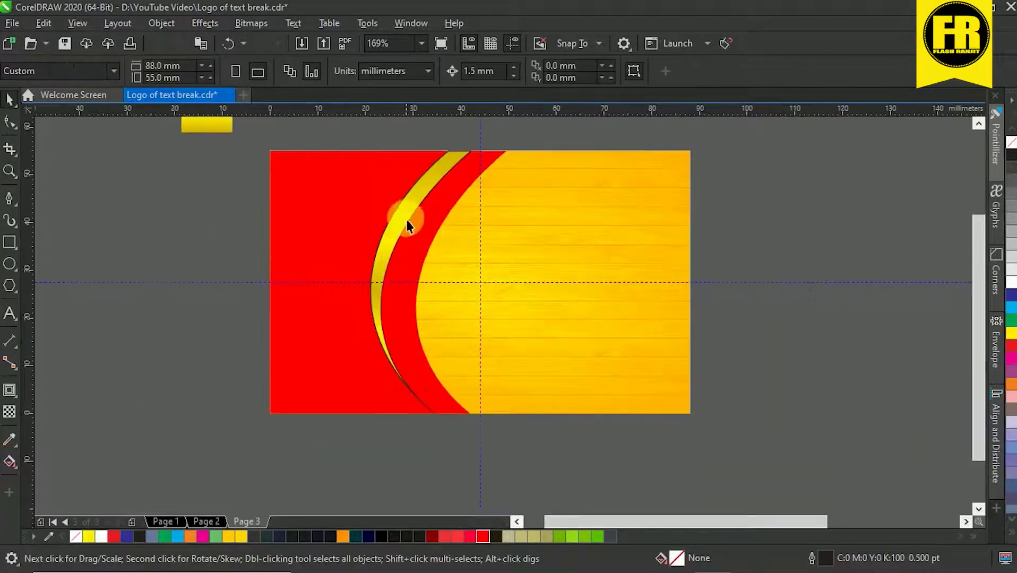
right_click(1012, 144)
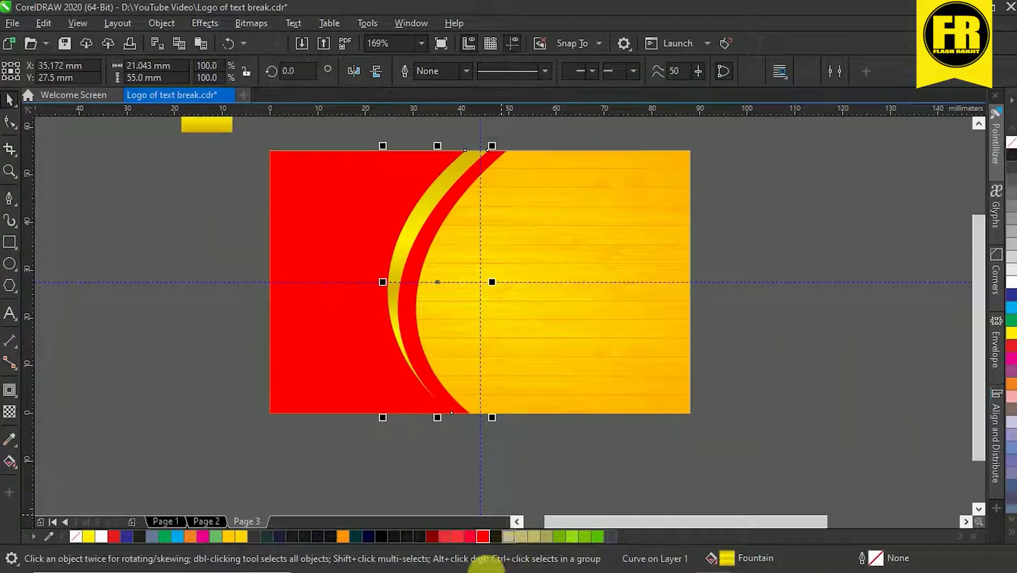
key("z")
left_click_drag(239, 132, 720, 435)
key("space")
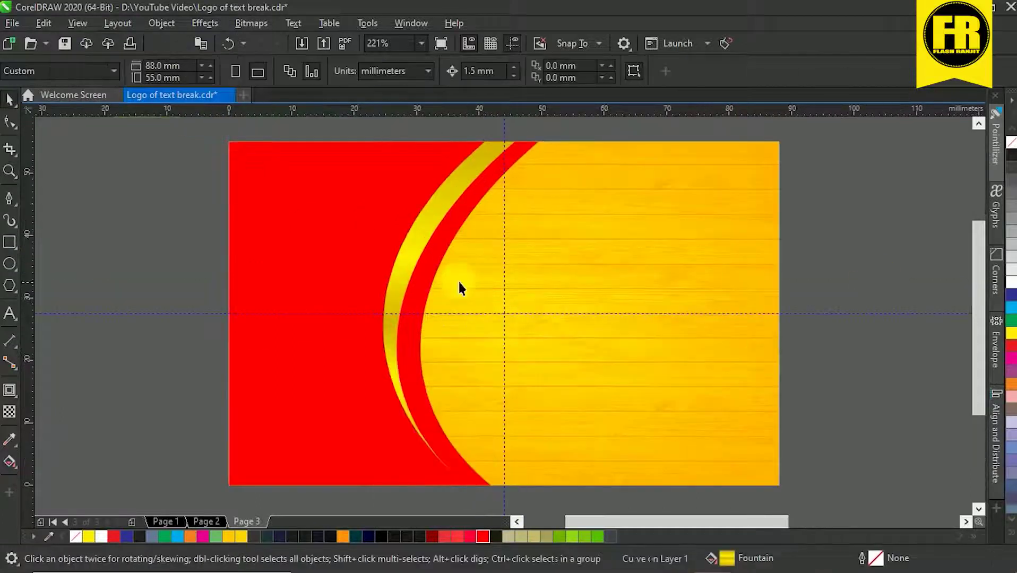
left_click_drag(411, 266, 419, 265)
Adjust the gold crescent's curve handles to slim it and leave an even red strip beside the wood area
left_click(10, 123)
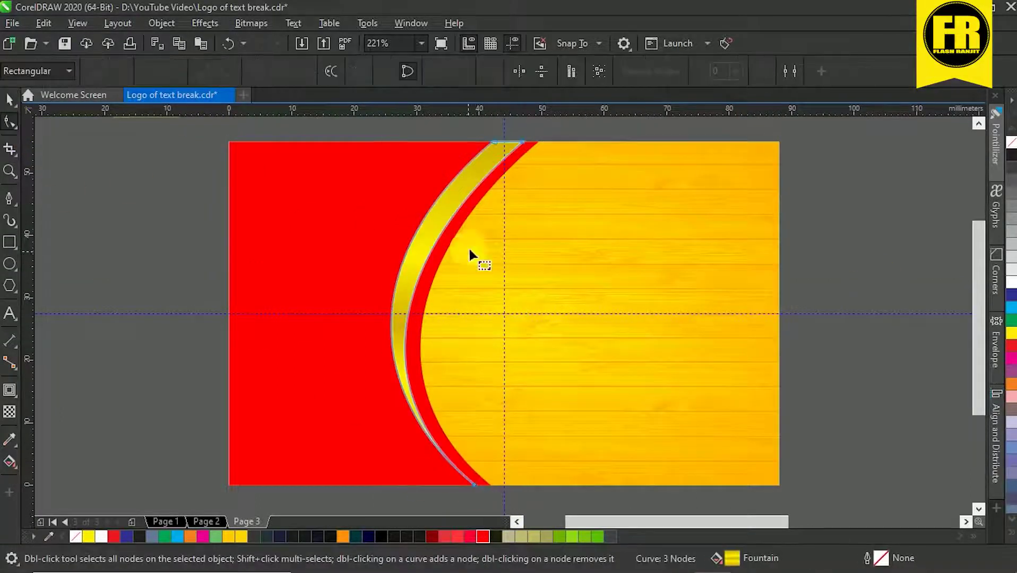
left_click_drag(374, 402, 367, 397)
left_click_drag(386, 258, 370, 257)
key("space")
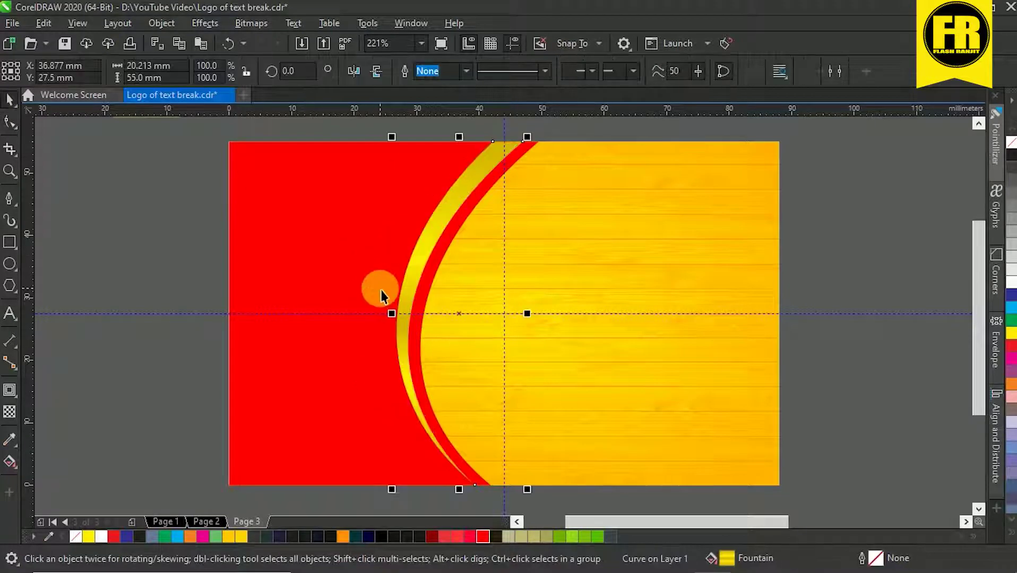
left_click(175, 227)
Add a rightward drop shadow to the red shape with Multiply mode, opacity 50 and feathering 15
left_click(436, 270)
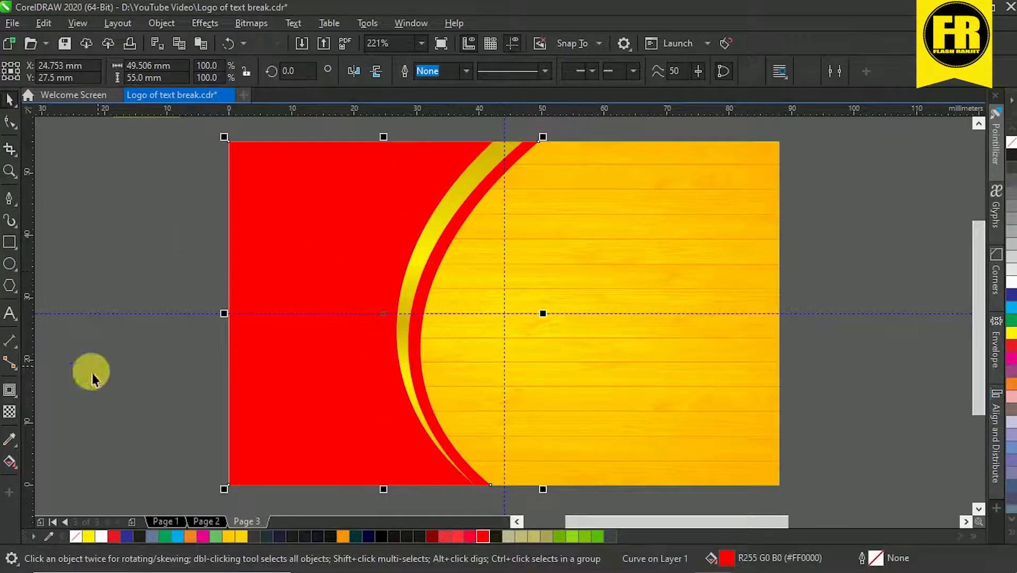
left_click(8, 393)
left_click_drag(384, 313, 556, 321)
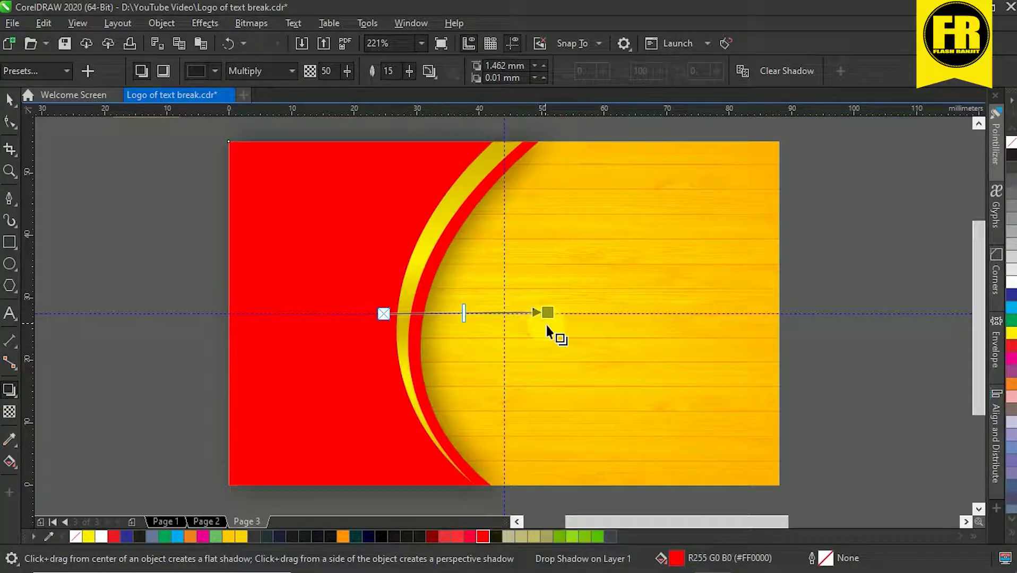
key("space")
Break the red shape's drop shadow apart so the shadow becomes a separate object
left_click(552, 333)
left_click(161, 22)
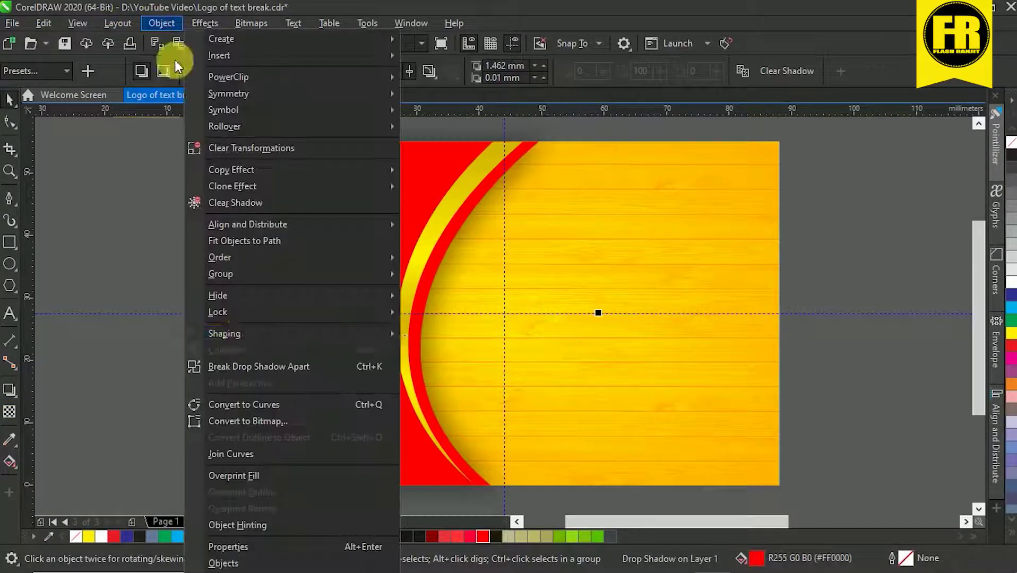
left_click(250, 366)
left_click(145, 236)
left_click(644, 246)
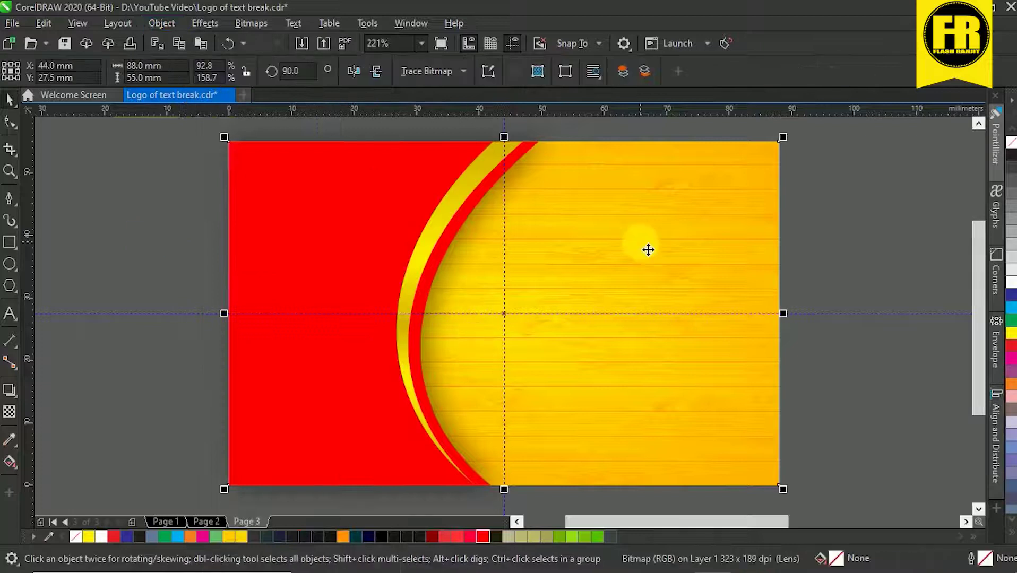
left_click(152, 217)
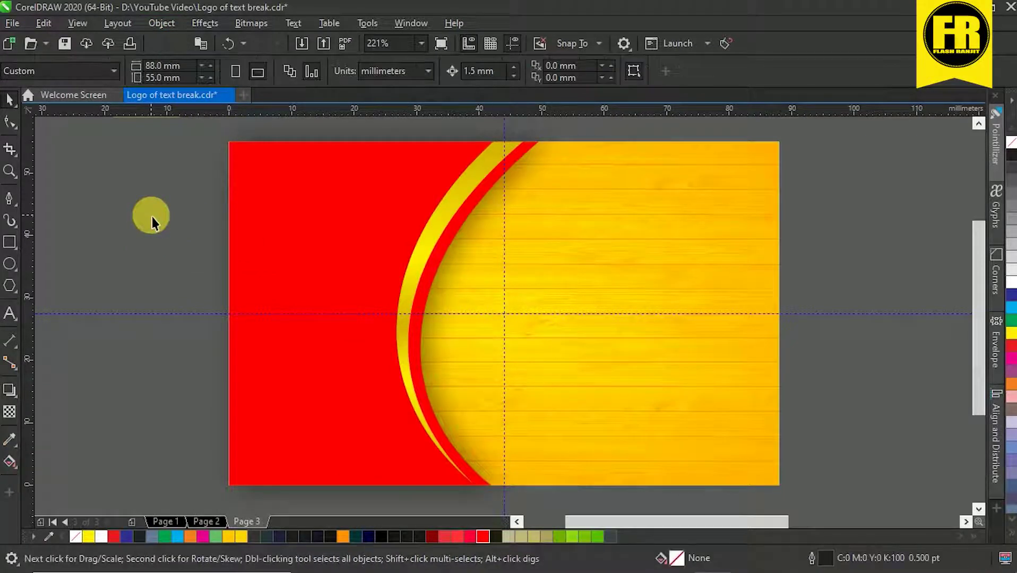
PowerClip the wood-texture bitmap inside the card-size background rectangle
left_click(662, 260)
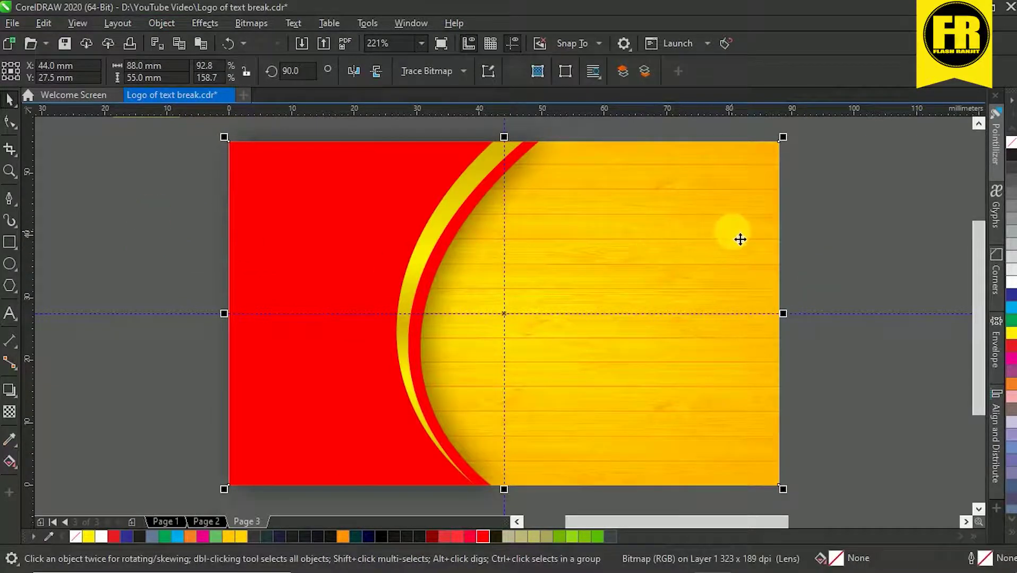
left_click_drag(741, 239, 164, 216)
right_click(164, 215)
left_click(228, 349)
left_click(663, 297)
left_click(872, 293)
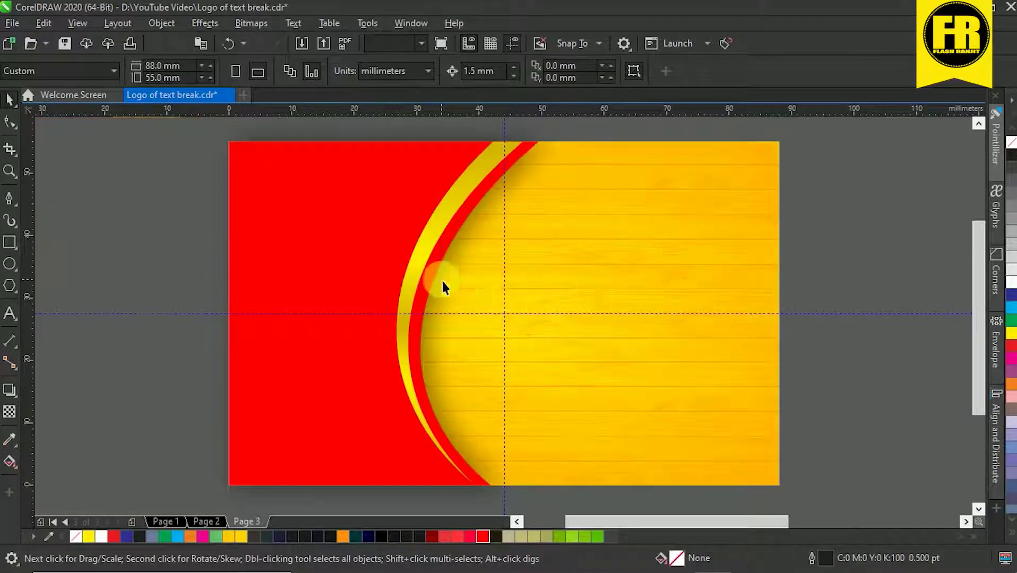
PowerClip the detached shadow inside the card background as well, and save the document
right_click(442, 281)
left_click(503, 317)
left_click(669, 292)
left_click(870, 273)
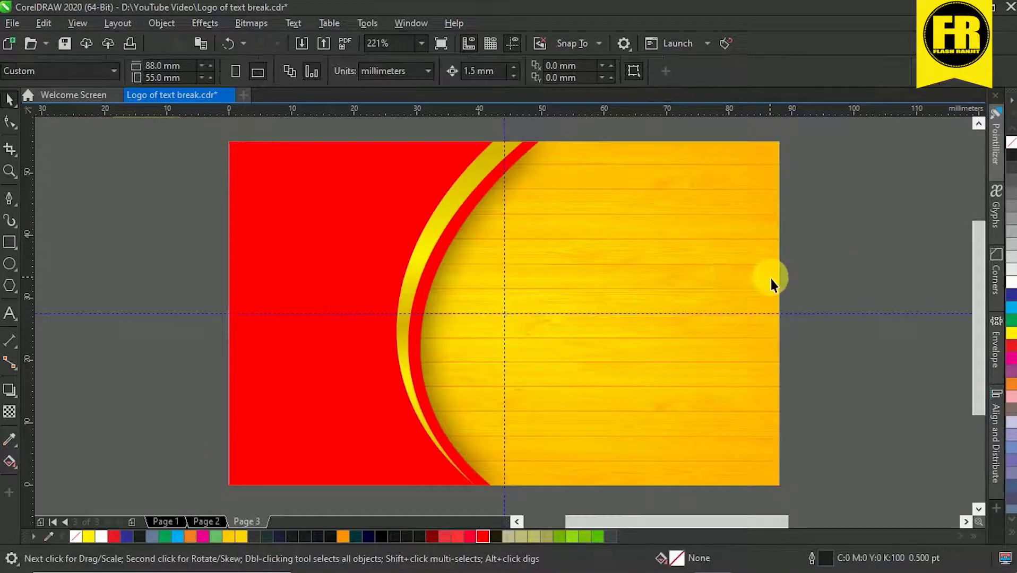
key("ctrl+s")
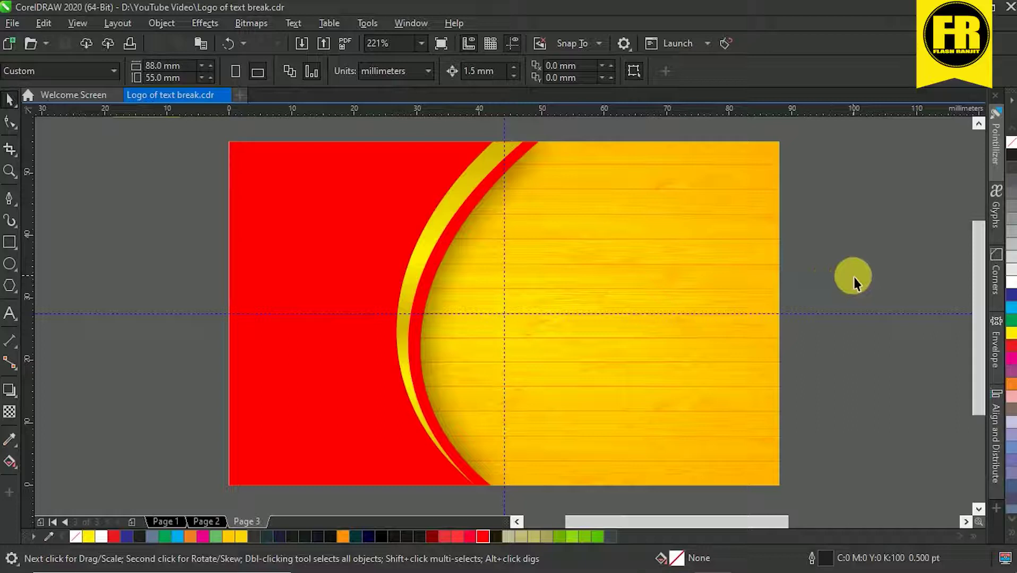
Apply an elliptical fountain fill to the red curved shape
left_click(429, 282)
left_click(6, 459)
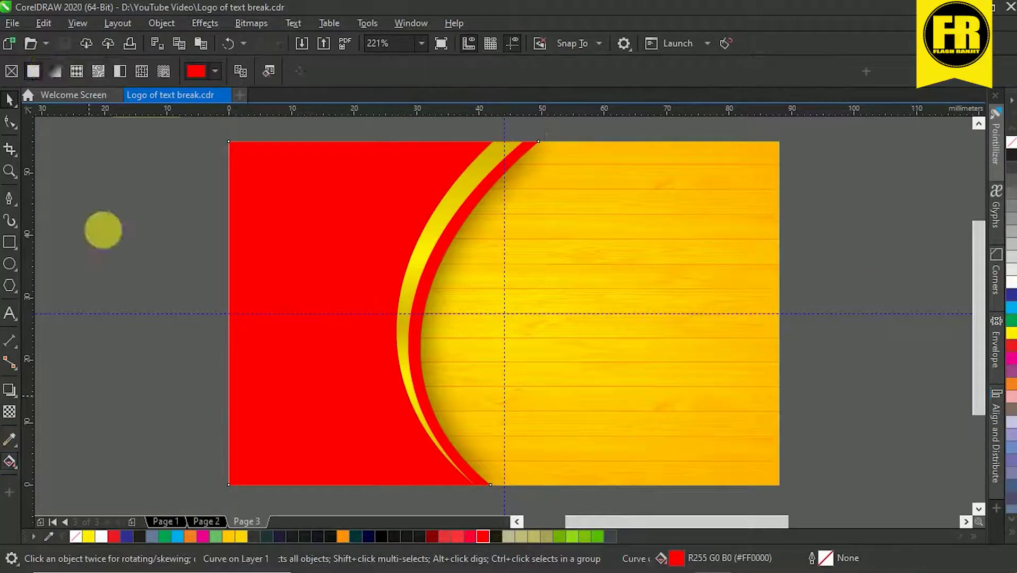
left_click(55, 73)
left_click(266, 70)
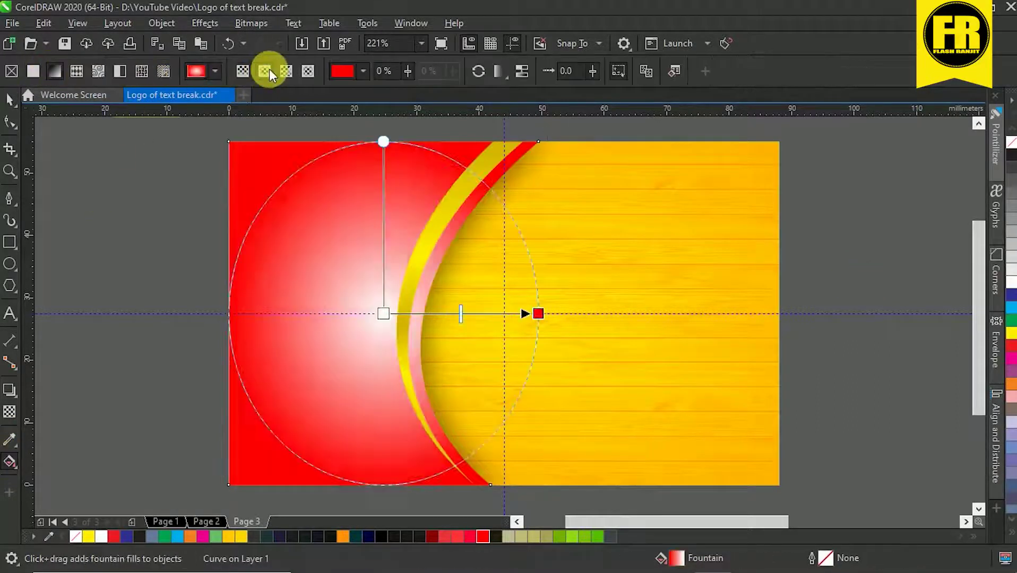
Set the fountain fill's centre colour to RGB 255, 0, 0
left_click(384, 313)
left_click(336, 331)
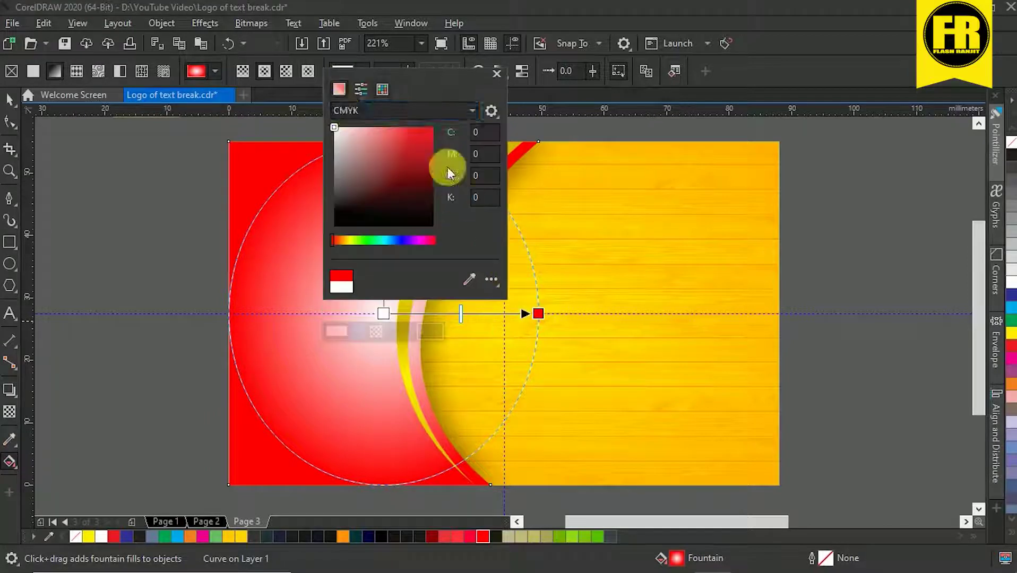
left_click(340, 110)
left_click(355, 150)
type("255")
key("Tab")
type("0")
key("Tab")
type("0")
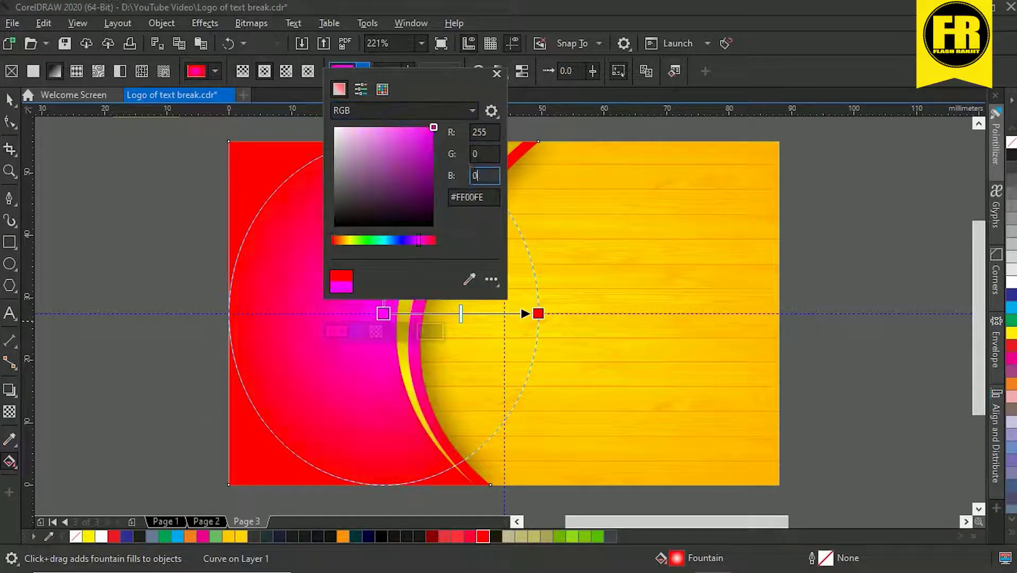
key("Tab")
Set the fountain fill's outer colour to dark red, RGB 200, 0, 0
left_click(539, 315)
left_click(491, 332)
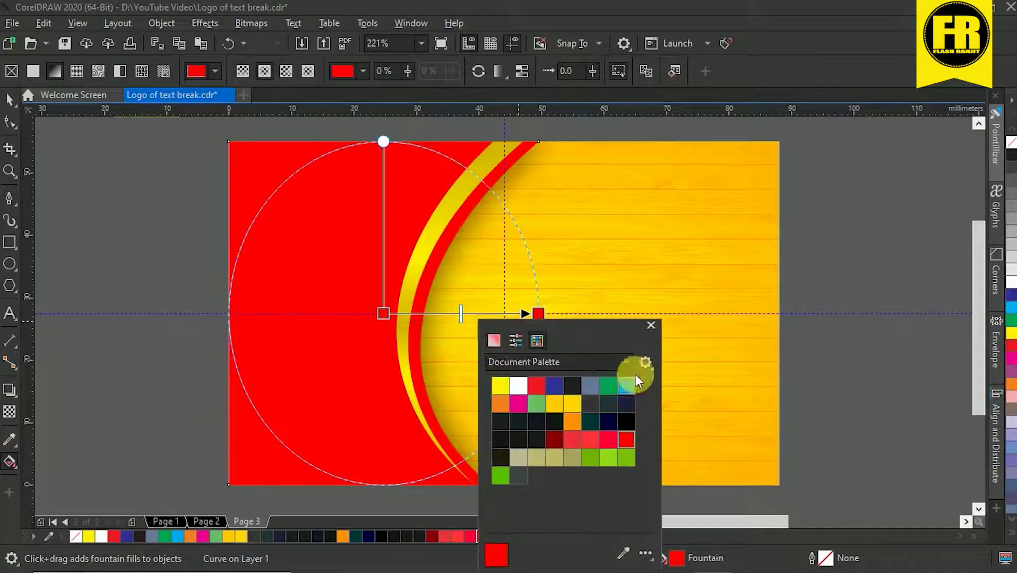
left_click(494, 340)
type("200")
key("Tab")
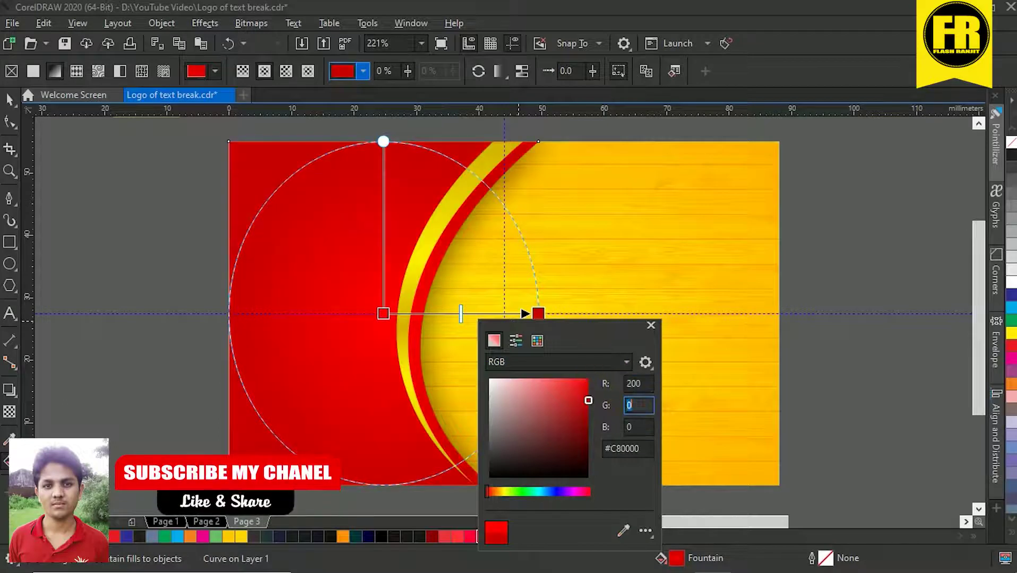
double_click(639, 387)
type("2")
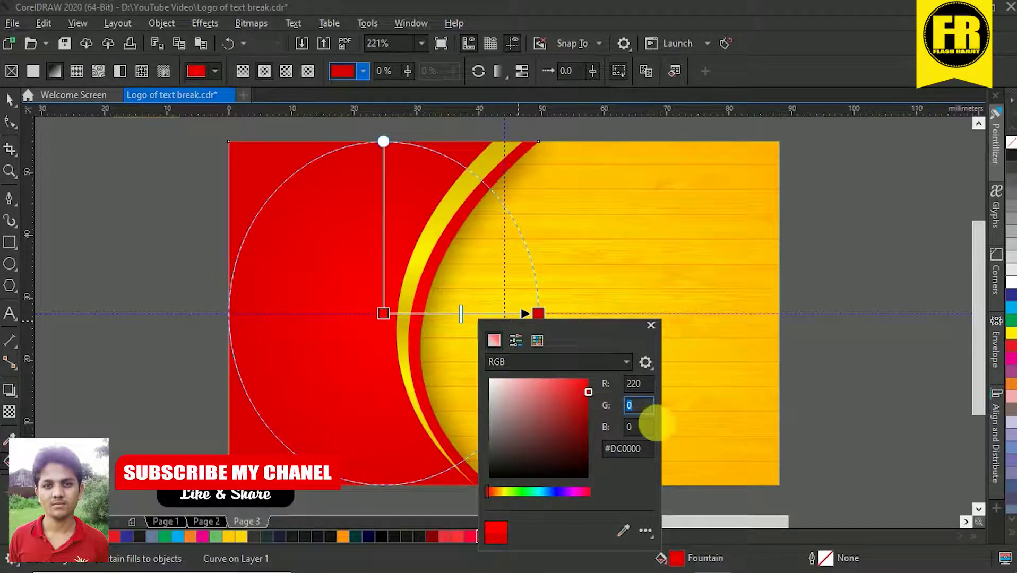
left_click_drag(644, 384, 597, 380)
type("200")
key("Tab")
left_click(588, 235)
Shift the red gradient's centre to the left and pull its outer end slightly inward
left_click_drag(384, 314, 358, 312)
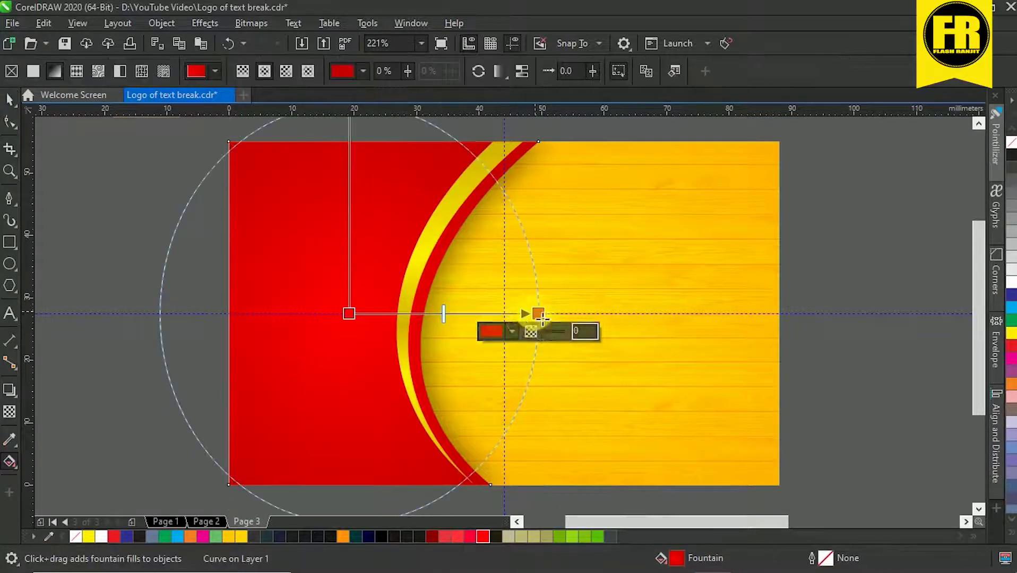
left_click_drag(537, 314, 517, 315)
key("space")
Ungroup the contact details beside the card and move the YOUR NAME and Designation text onto the wood area's upper part
scroll(517, 314, "down", 1)
left_click(450, 167)
left_click(774, 229)
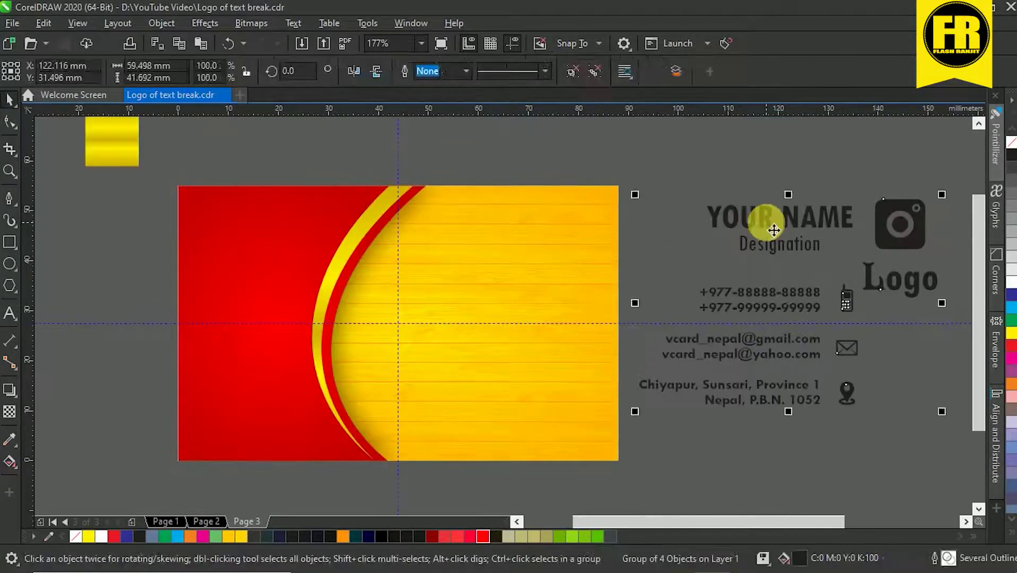
key("ctrl+u")
left_click(760, 225)
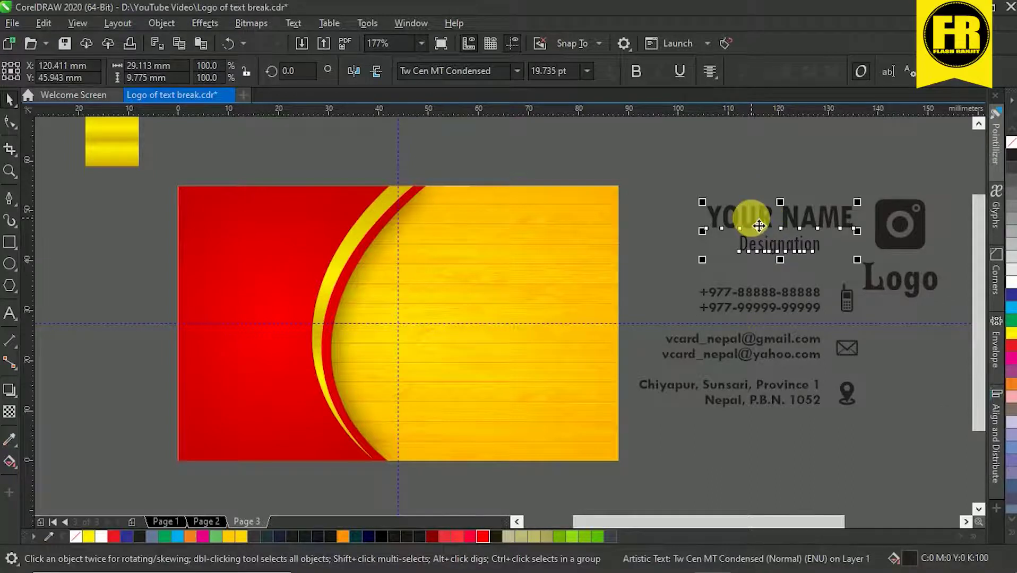
left_click_drag(759, 226, 491, 229)
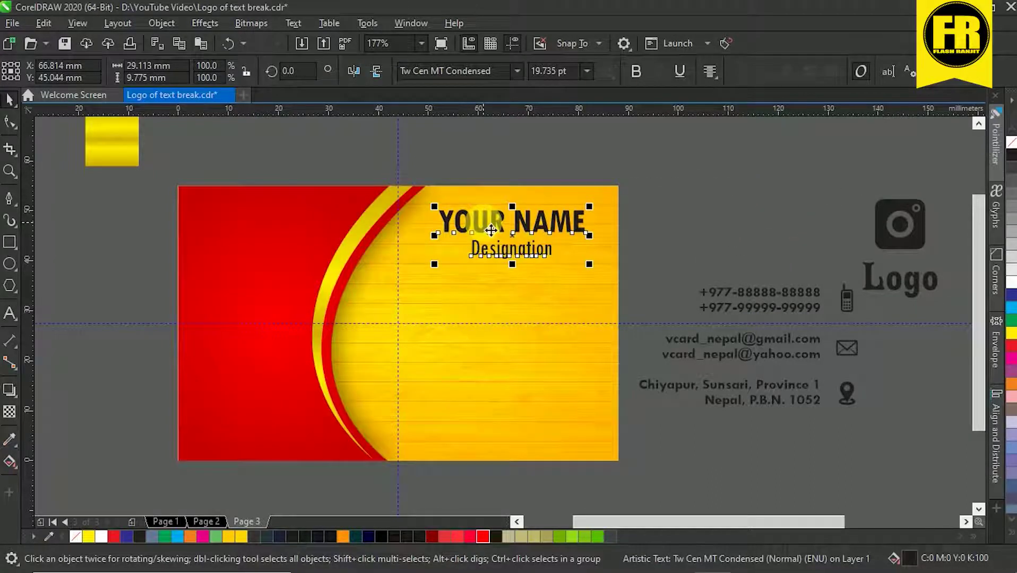
Place the logo on the red panel and the contact text with its three icons on the wood area
left_click_drag(865, 210, 219, 313)
left_click_drag(744, 313, 512, 313)
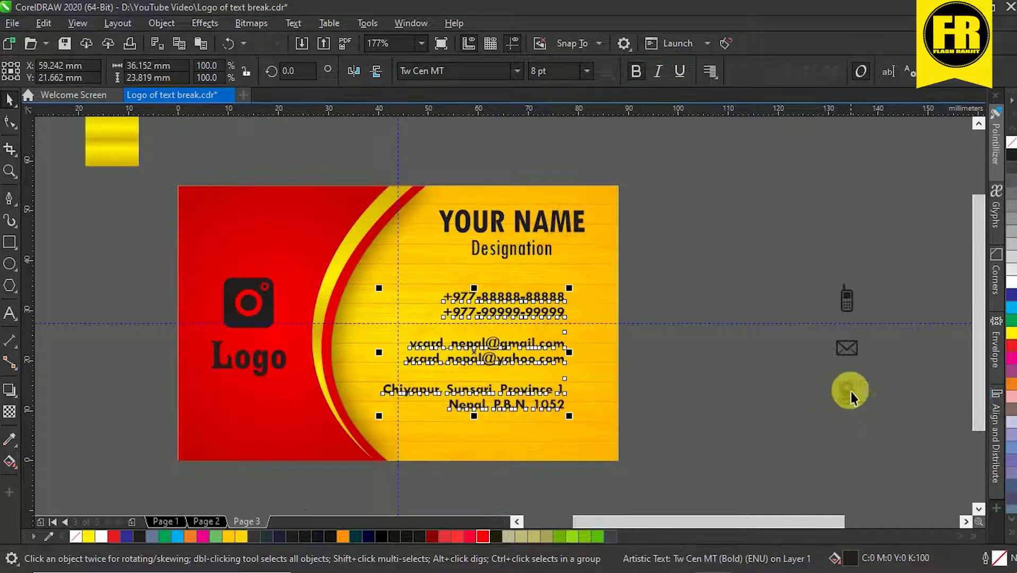
left_click_drag(851, 398, 586, 394)
Fill the logo icon and text with the yellow C0 M15 Y100 K0
key("z")
scroll(660, 521, "down", 1)
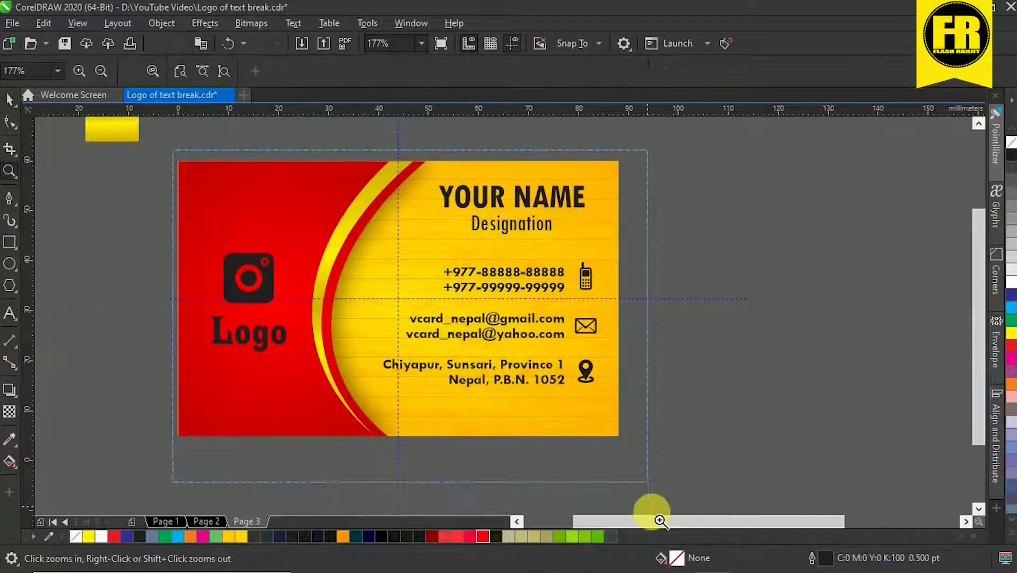
left_click_drag(660, 521, 641, 451)
left_click(292, 263)
left_click(245, 537)
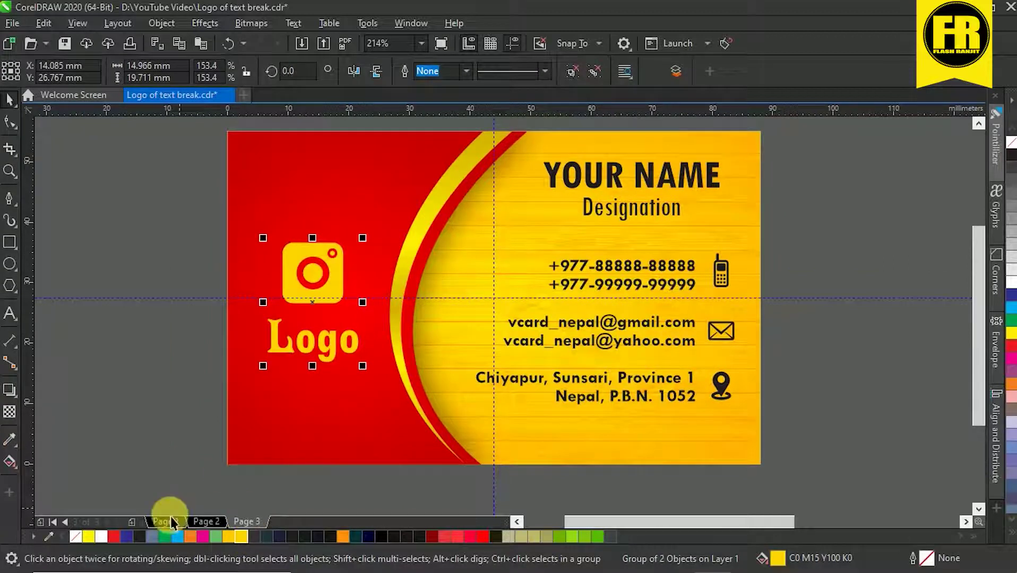
left_click(119, 374)
Draw a horizontal divider line about 29 mm long between the phone numbers and the e-mail lines
left_click(9, 200)
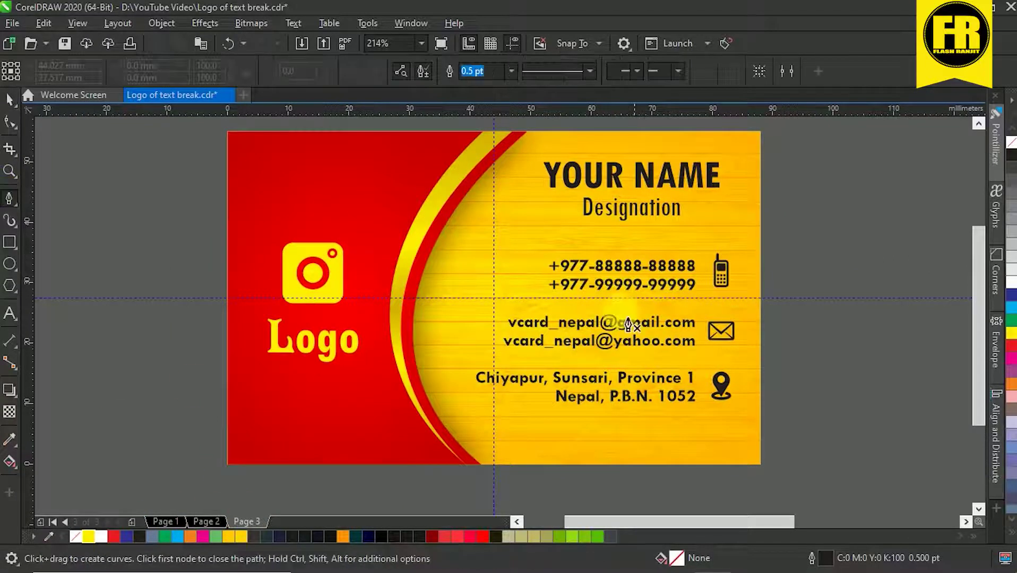
double_click(728, 298)
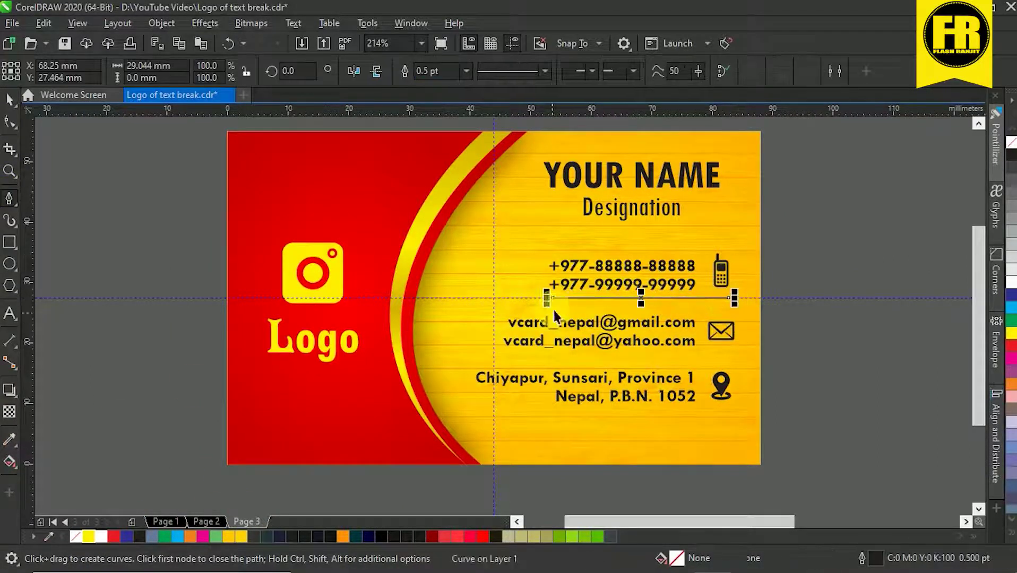
key("space")
Apply a fountain transparency to the divider line so it fades out toward its left end
left_click(9, 411)
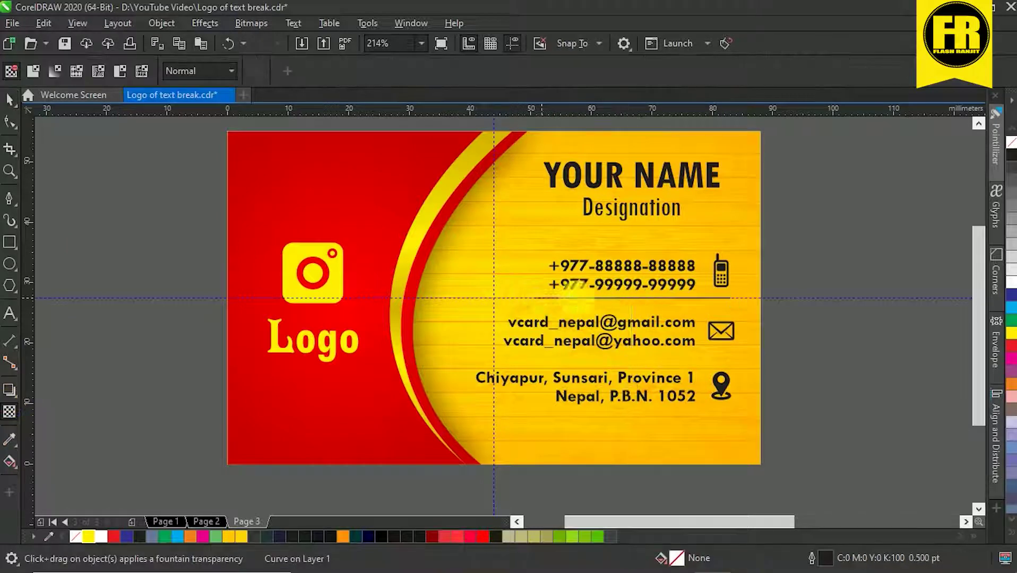
left_click_drag(631, 297, 540, 298)
left_click_drag(631, 298, 610, 298)
key("space")
left_click(821, 366)
key("F9")
key("F9")
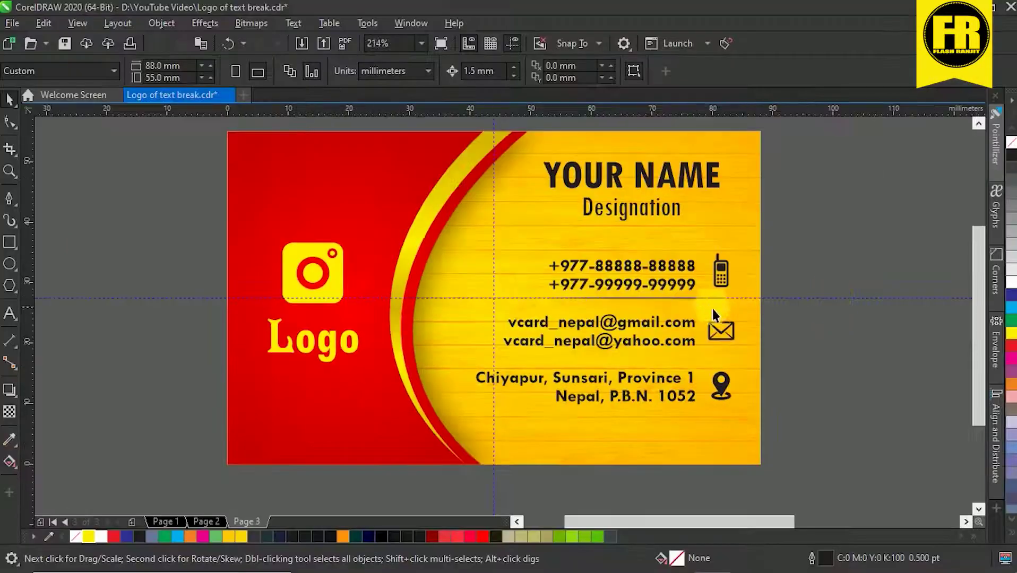
Place a copy of the fading divider line, about 32 mm long, between the e-mail and address lines
left_click_drag(713, 298, 696, 363)
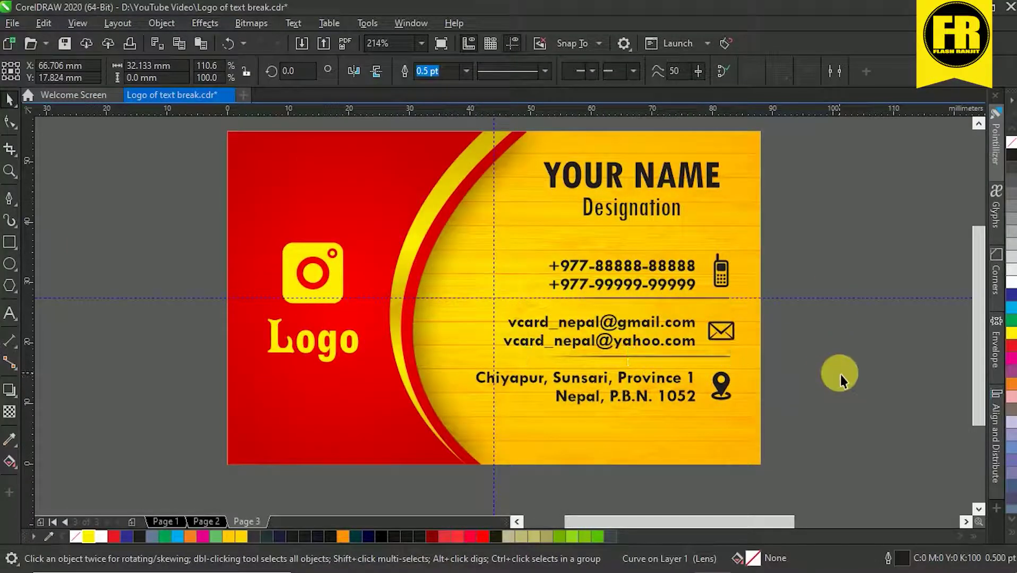
key("Escape")
key("F9")
left_click(841, 376)
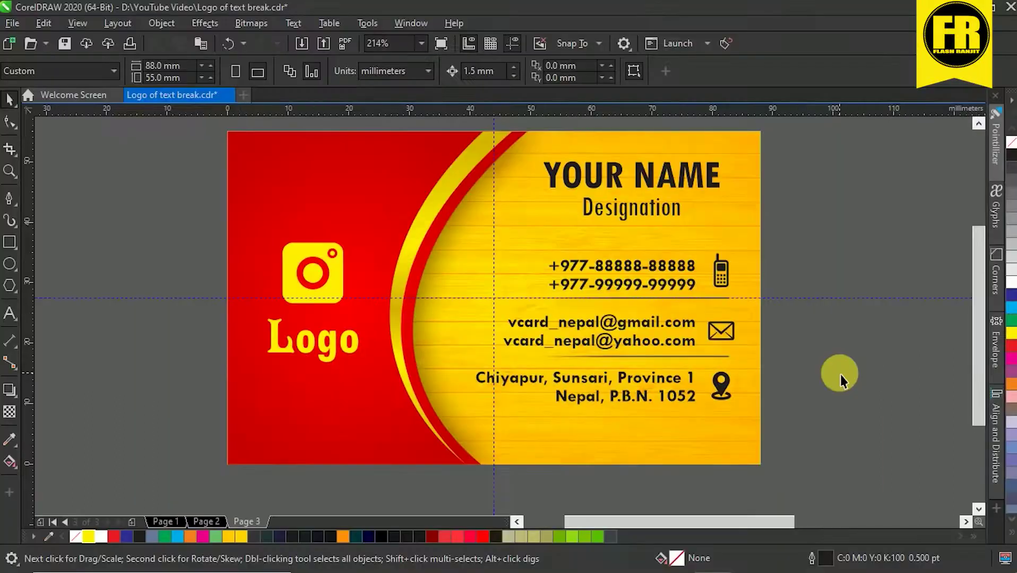
Move the gold gradient swatch square farther up and away from the card
scroll(568, 242, "down", 2)
key("F2")
key("space")
left_click_drag(373, 164, 367, 144)
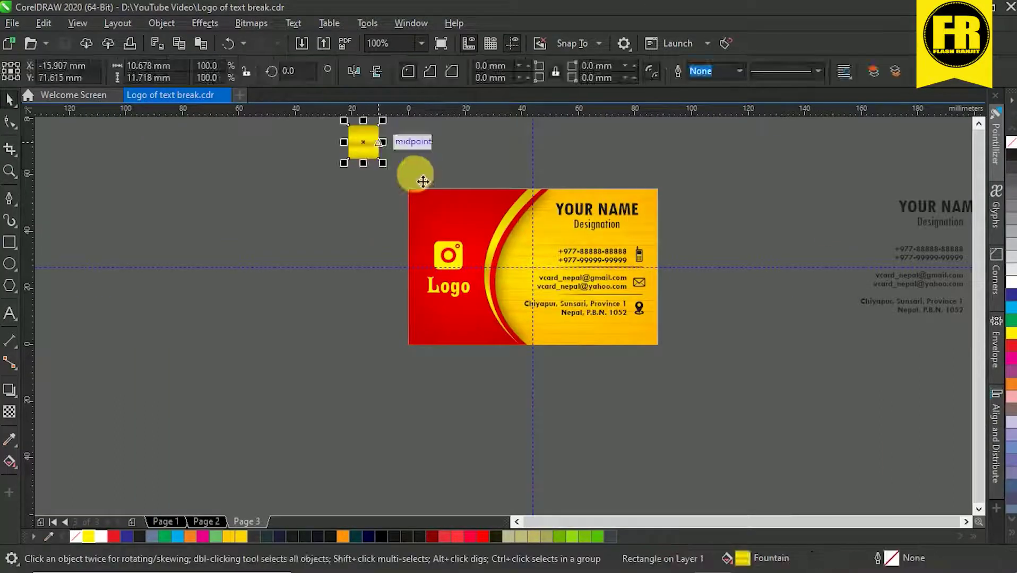
Select all of the card's objects and group them
key("F2")
left_click_drag(415, 173, 657, 387)
left_click_drag(244, 140, 761, 472)
left_click(806, 436)
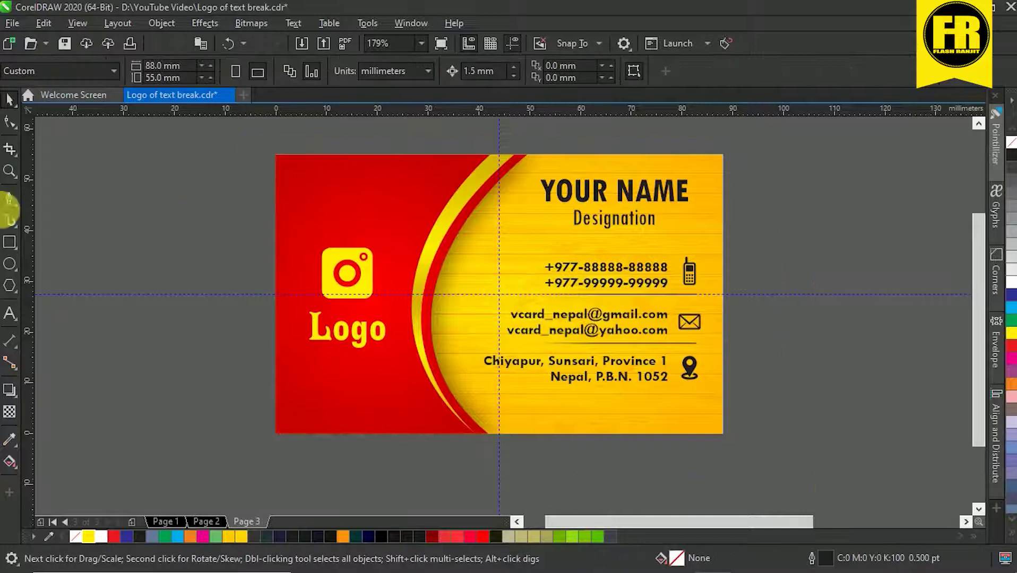
Create a page-size 88 × 55 mm rectangle and round its corners to a 4 mm radius
double_click(12, 242)
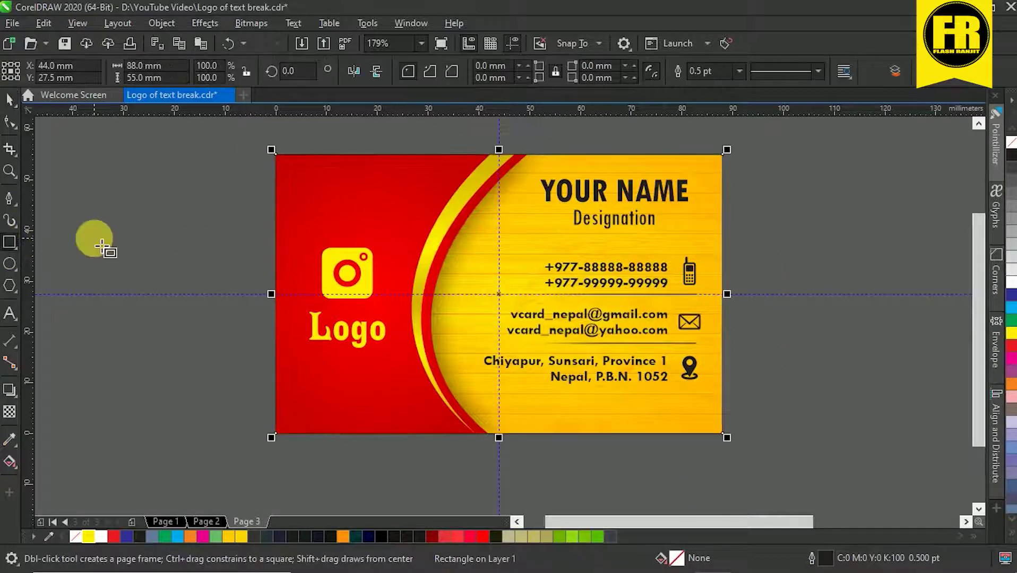
left_click(488, 65)
type("4")
key("Return")
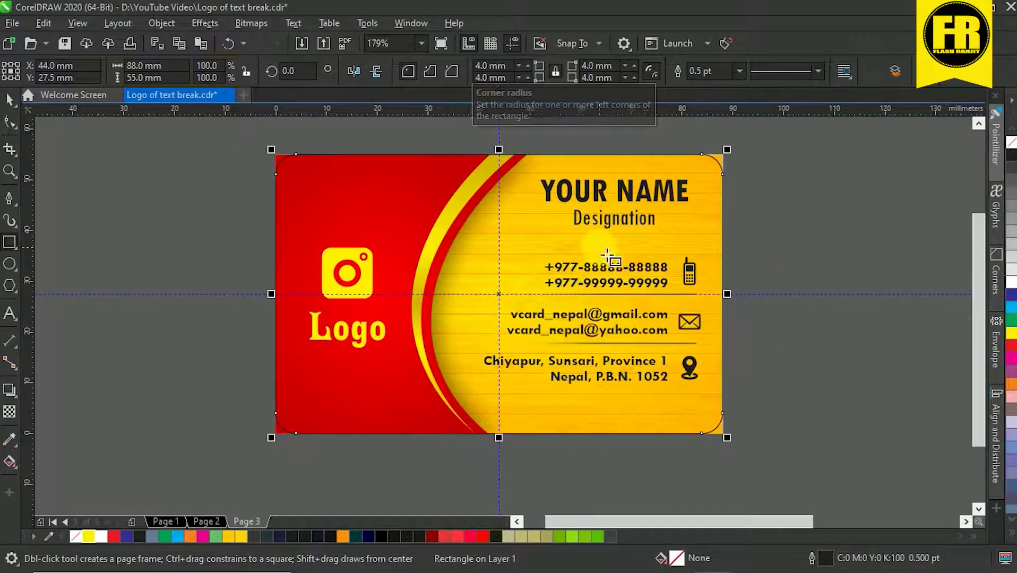
PowerClip the card group inside the rounded rectangle, remove its outline and move the finished card off the page
scroll(506, 251, "down", 3)
left_click_drag(499, 244, 279, 300)
right_click(501, 271)
left_click(555, 312)
left_click(340, 266)
key("F2")
left_click_drag(111, 201, 500, 437)
left_click(778, 425)
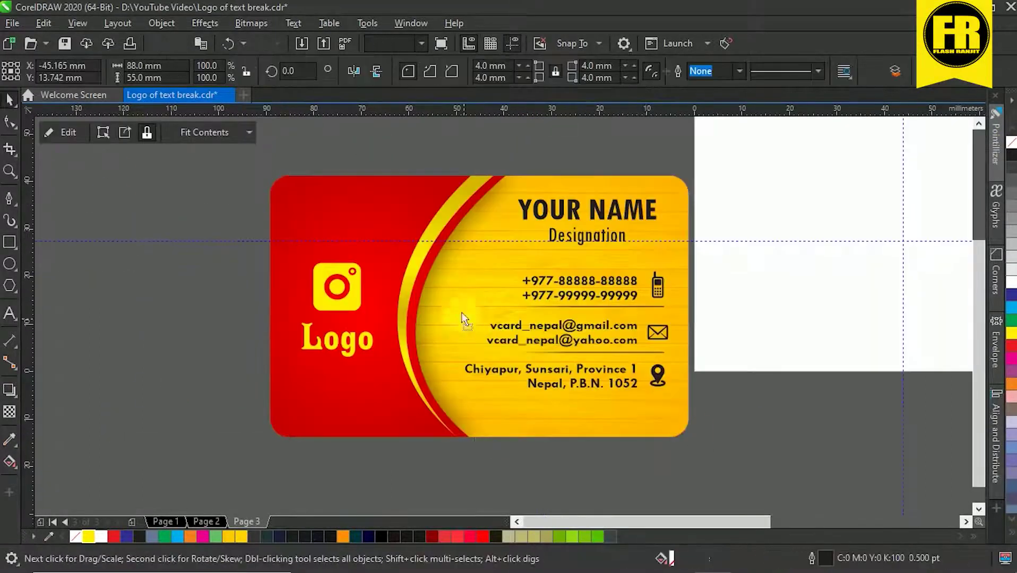
left_click_drag(463, 318, 456, 303)
Fill the new page-size rectangle with dark grey #191919 and remove its outline
left_click(728, 383)
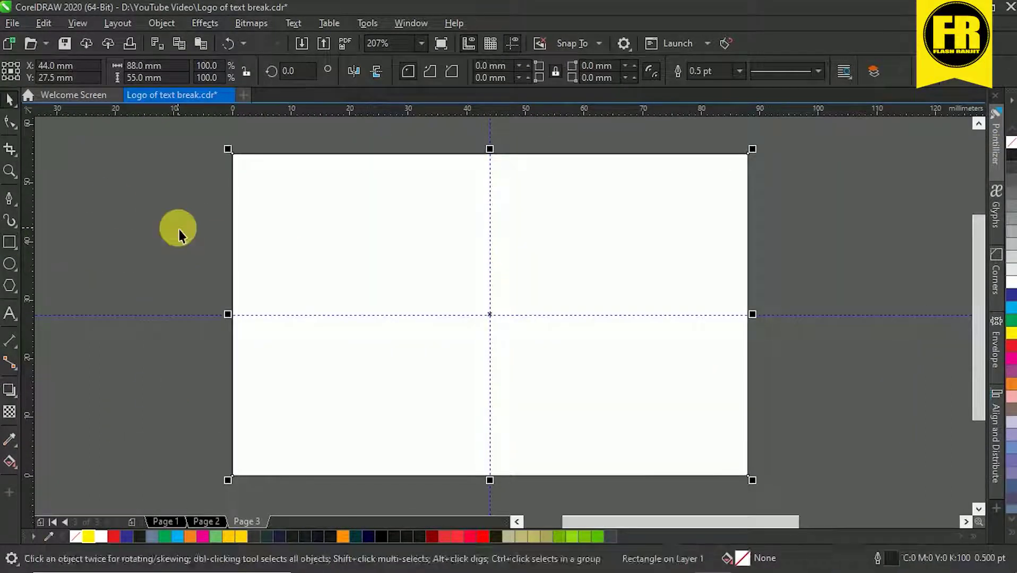
left_click(179, 229)
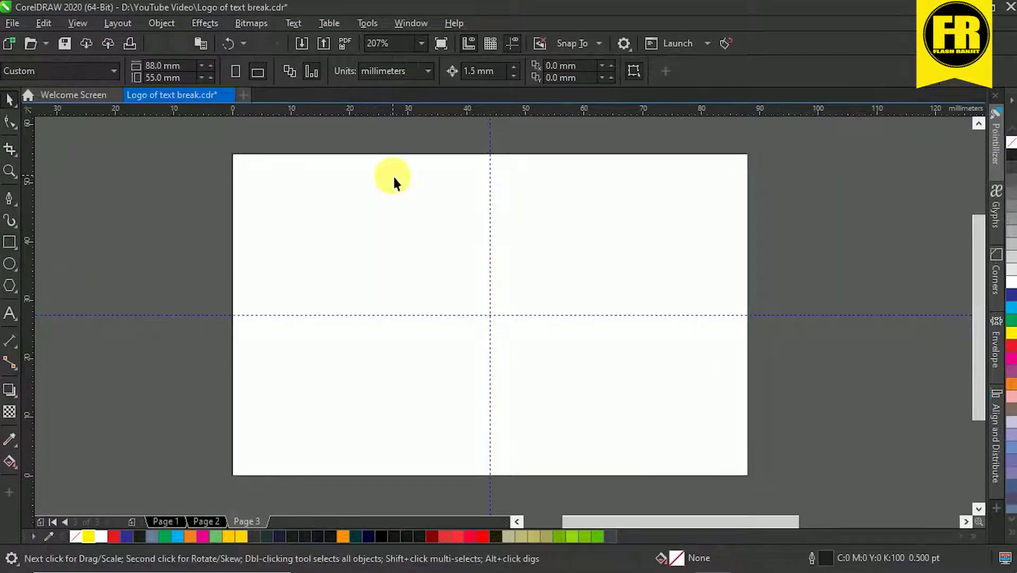
left_click(390, 240)
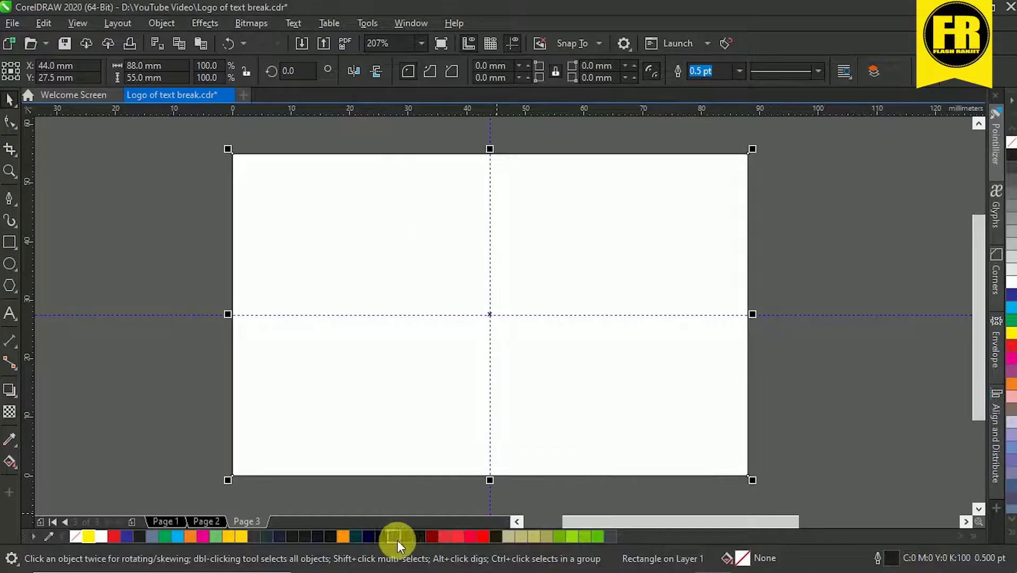
left_click(418, 537)
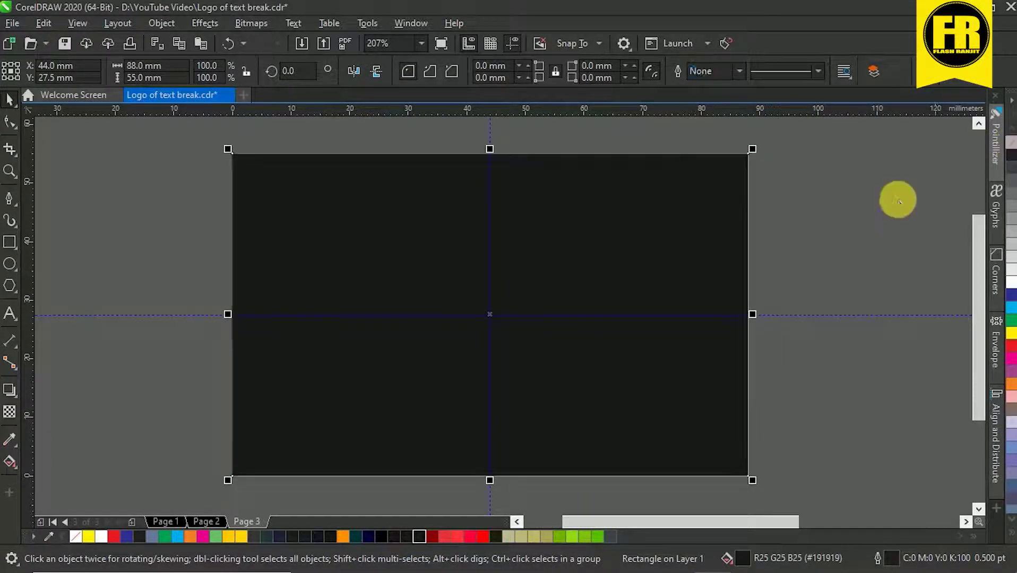
left_click(860, 224)
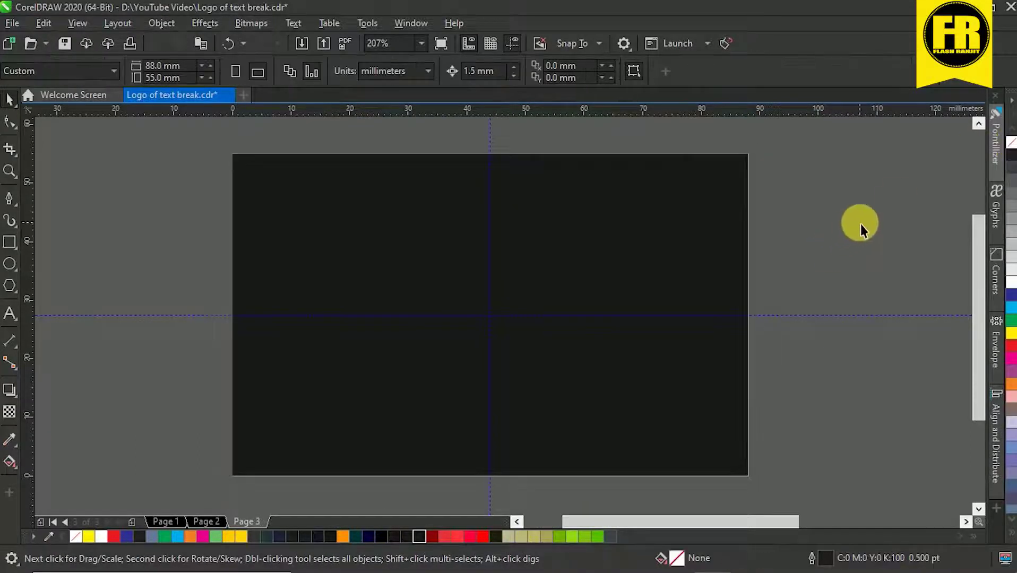
Create an orange #FF9208 panel without outline over the card's left part, about 33 mm wide and full height
double_click(10, 242)
left_click_drag(748, 315, 422, 316)
left_click(343, 536)
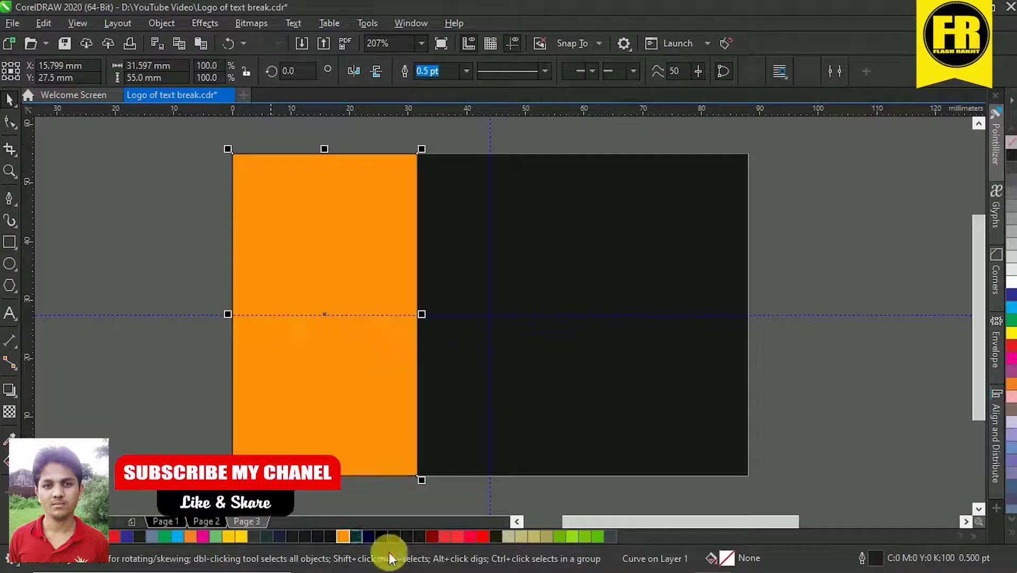
right_click(1010, 143)
left_click_drag(422, 315, 431, 316)
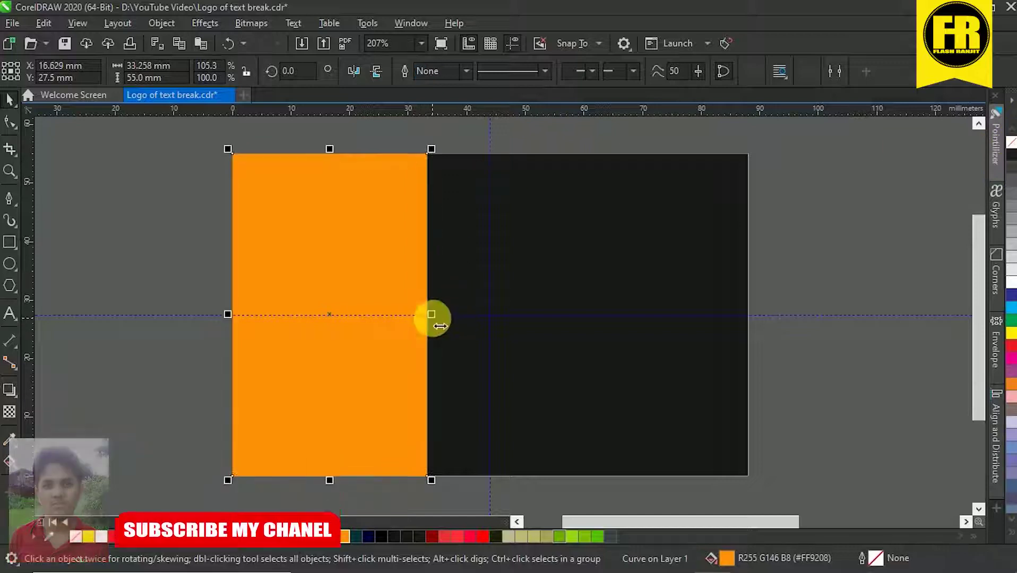
Add a node at the middle of the orange panel's inner edge and pull it inward into a V-shaped notch
key("F10")
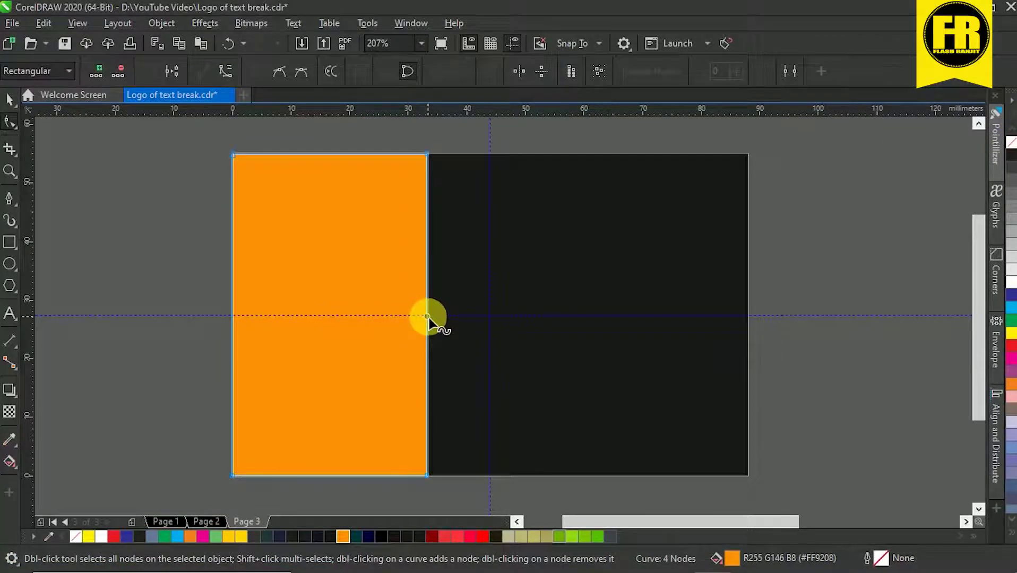
right_click(429, 318)
left_click(475, 52)
left_click(9, 101)
key("F10")
left_click_drag(386, 295, 523, 359)
left_click_drag(427, 317, 352, 316)
key("space")
left_click(113, 245)
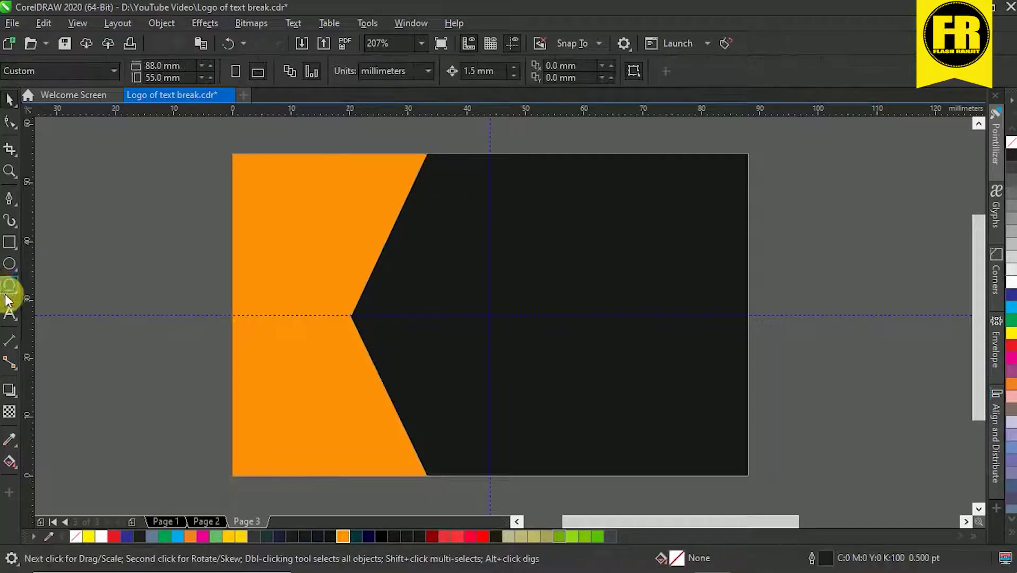
Draw a six-sided polygon about 24.6 × 28.4 mm over the notch and centre it vertically on the card
left_click(15, 286)
left_click_drag(326, 236, 479, 411)
key("space")
left_click(668, 284, "shift")
key("e")
left_click(835, 292)
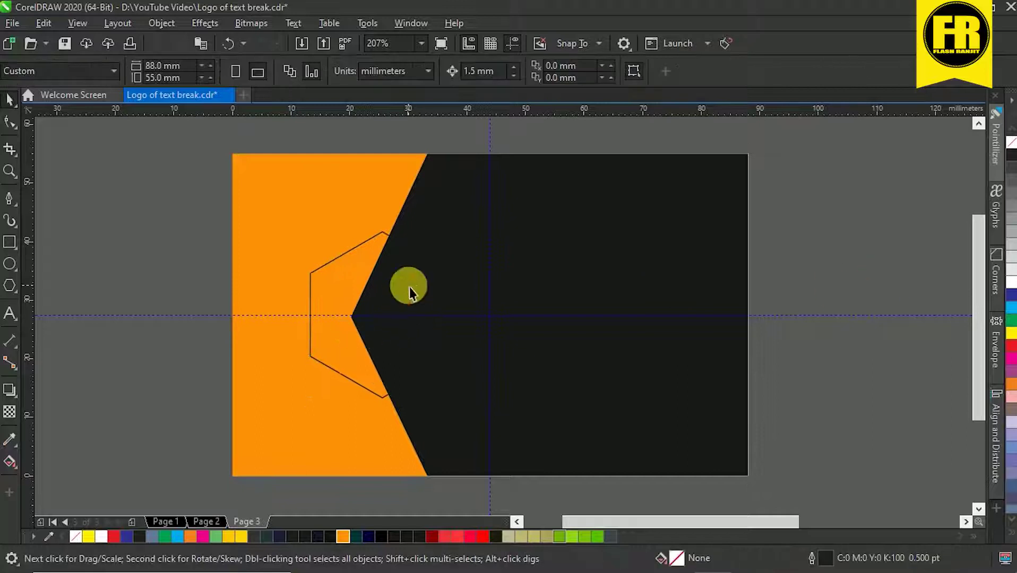
Give the hexagon an orange outline and the background's dark #191919 fill
left_click(409, 287)
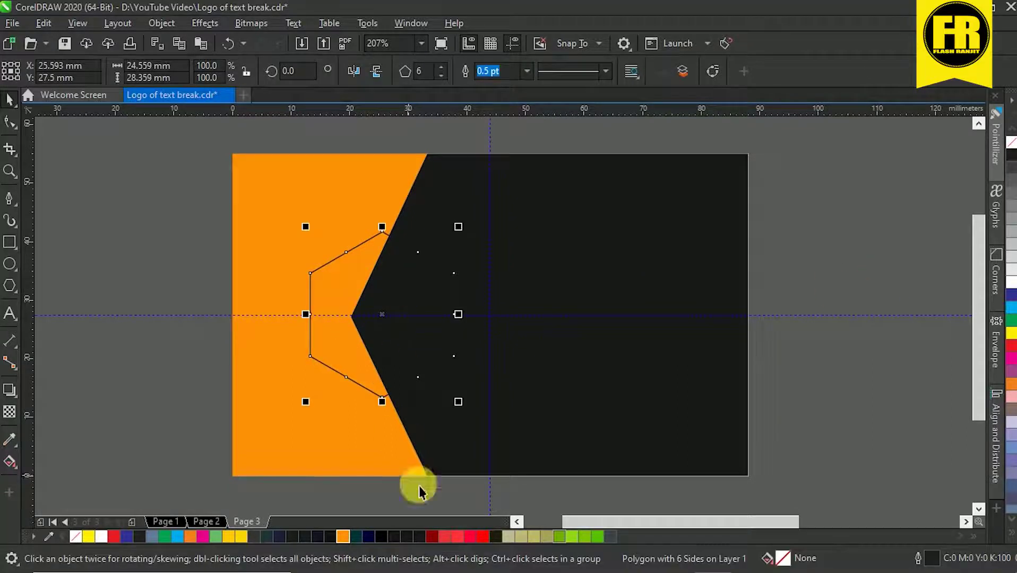
right_click(343, 536)
left_click(10, 439)
left_click(436, 340)
key("space")
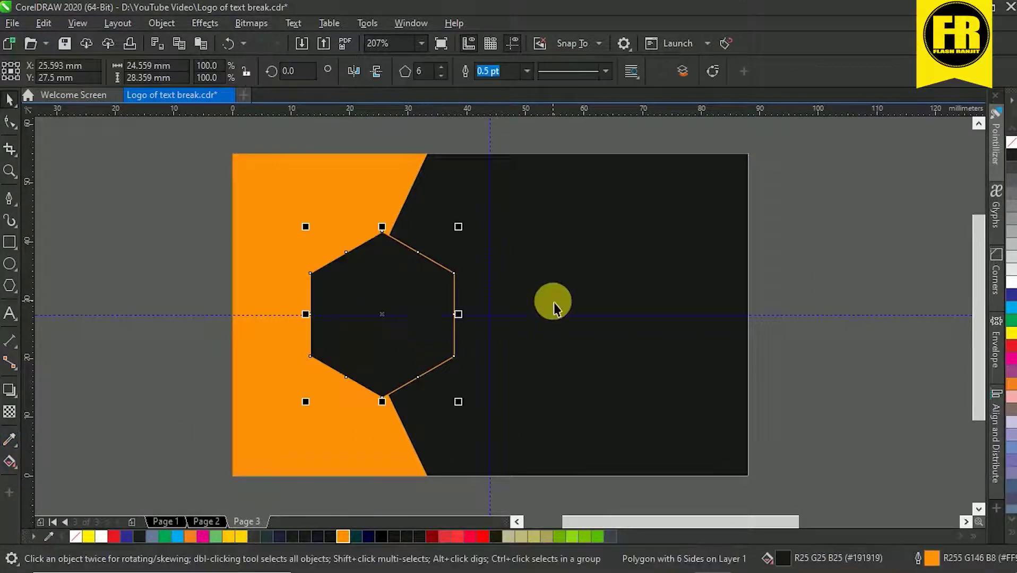
Rotate the hexagon by 30° and enlarge it from its centre to about 43.5 × 37.6 mm
type("30")
key("Return")
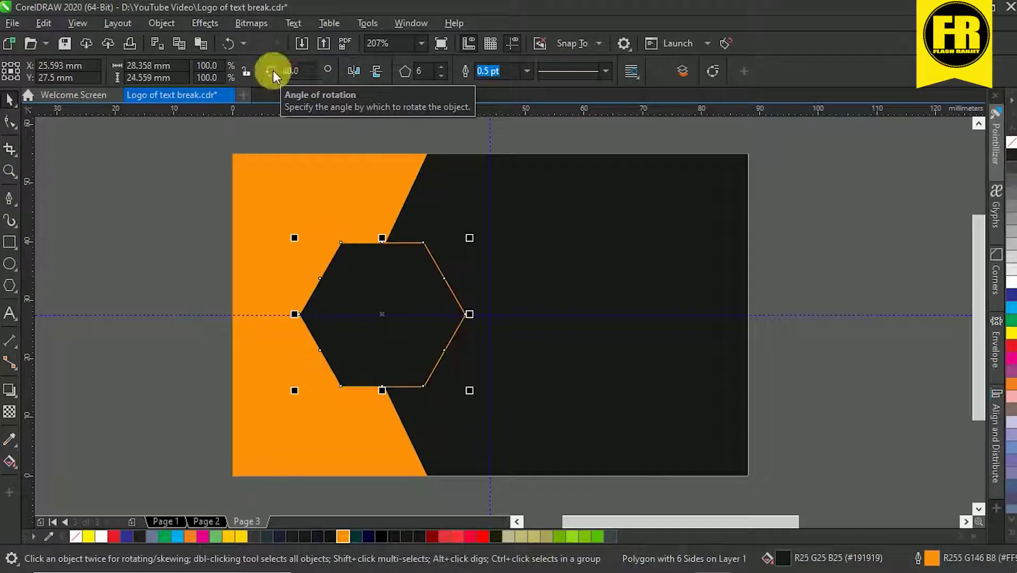
left_click_drag(471, 237, 518, 200)
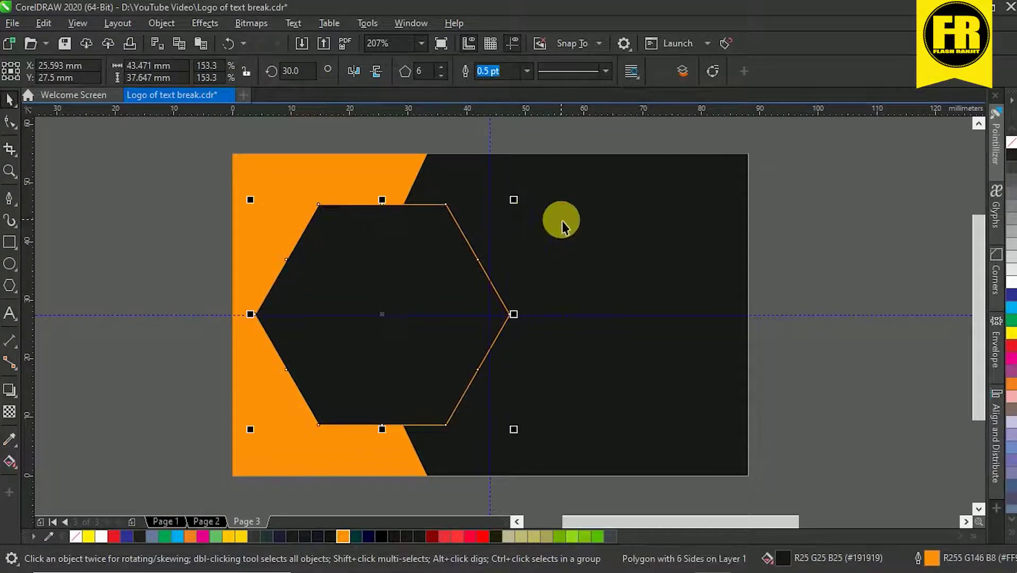
right_click(1012, 142)
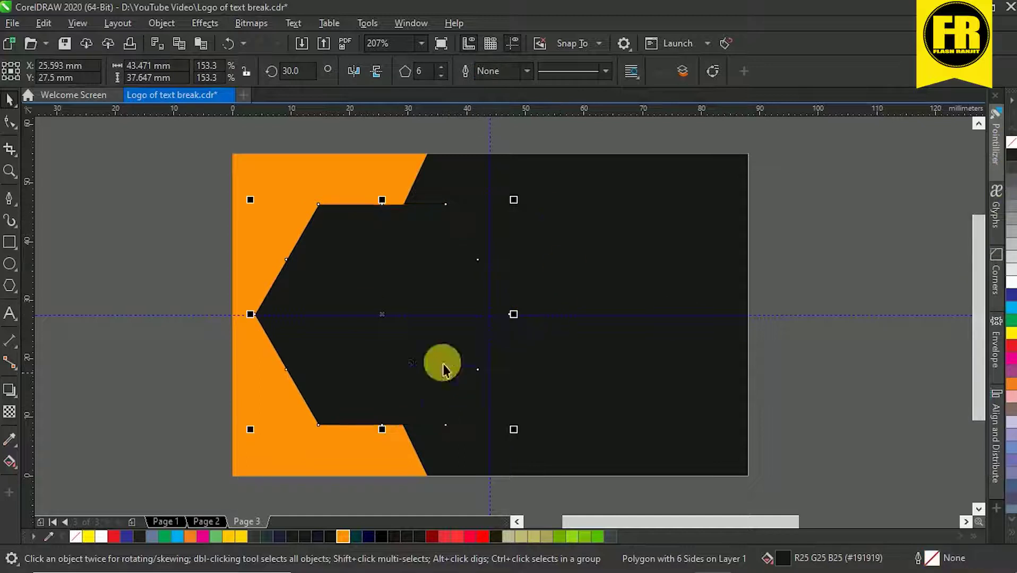
left_click(9, 390)
left_click_drag(382, 312, 504, 313)
key("ctrl+z")
key("ctrl+z")
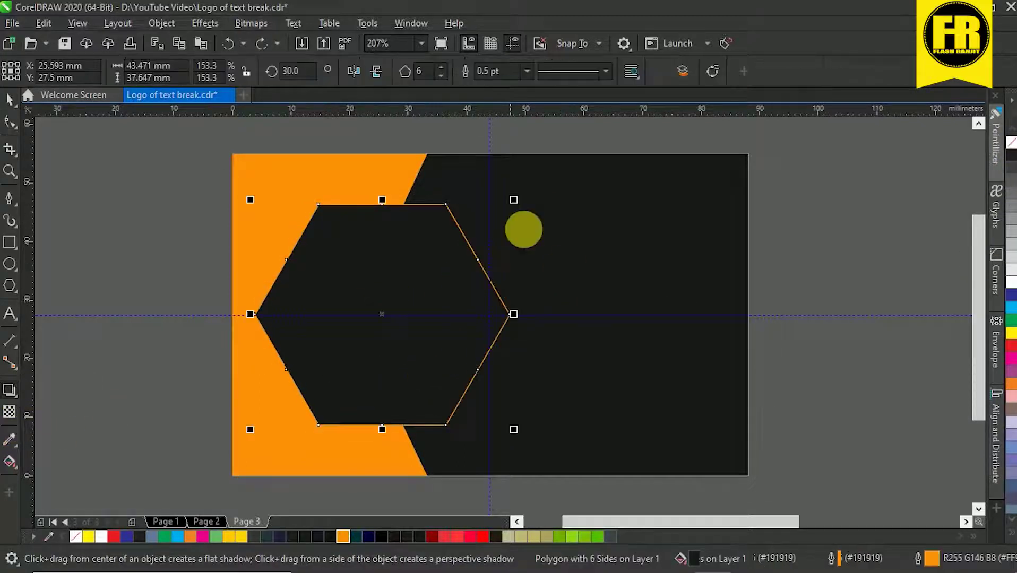
Shrink the hexagon to about 41.4 × 35.9 mm and add a drop shadow from its centre
key("space")
left_click_drag(516, 200, 512, 203)
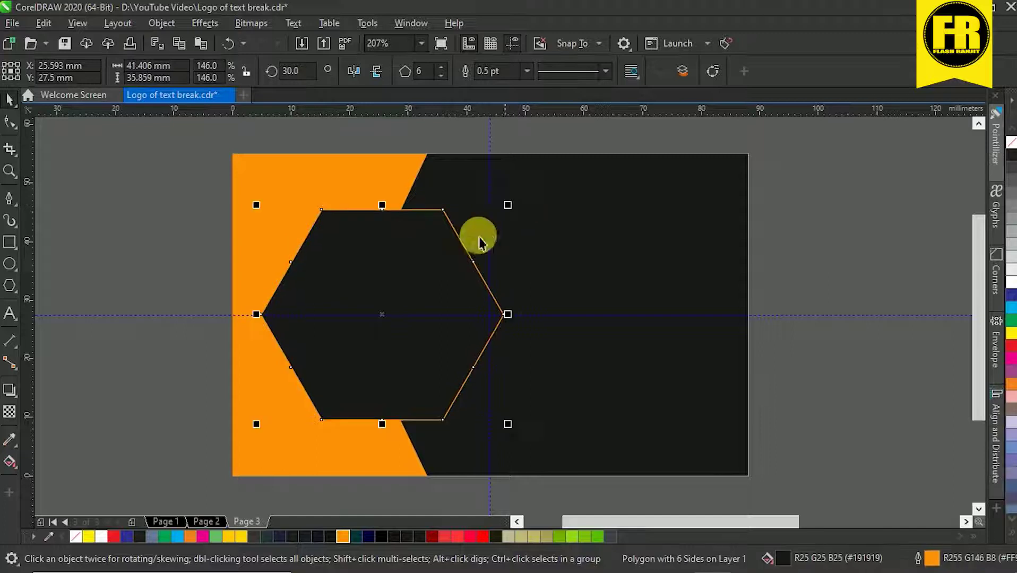
left_click(9, 390)
left_click_drag(383, 314, 504, 314)
Set the hexagon shadow's colour to pure black, RGB 0, 0, 0
left_click(214, 71)
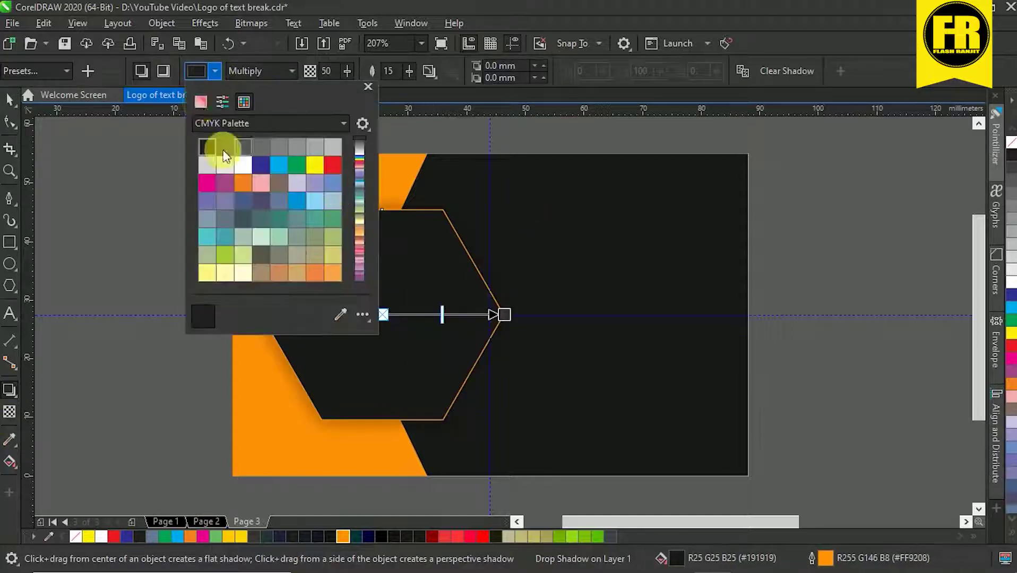
left_click(360, 167)
left_click(274, 123)
left_click(228, 161)
left_click_drag(363, 148, 324, 145)
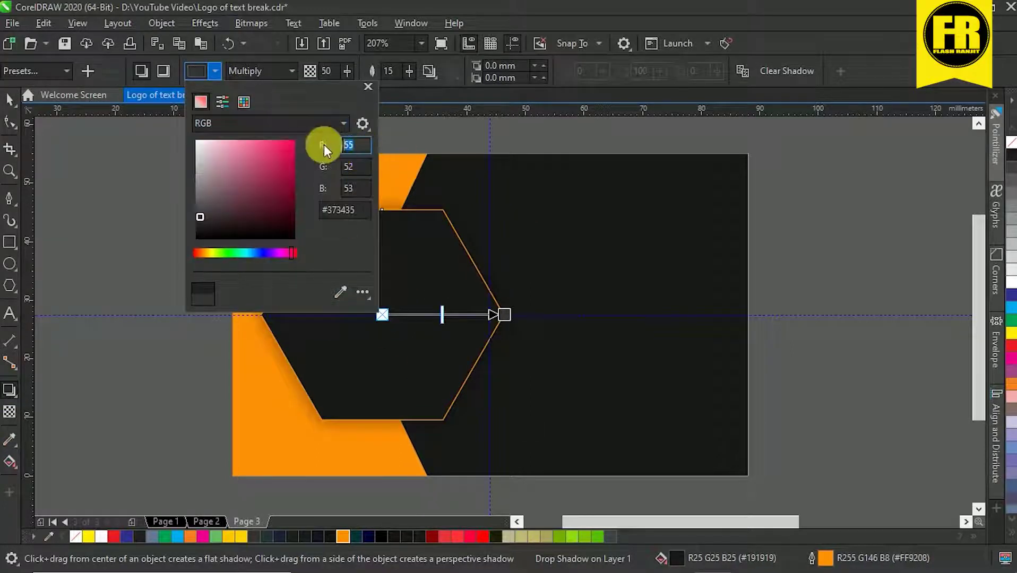
type("0")
key("Tab")
type("0")
key("Tab")
type("0")
key("Tab")
left_click(566, 230)
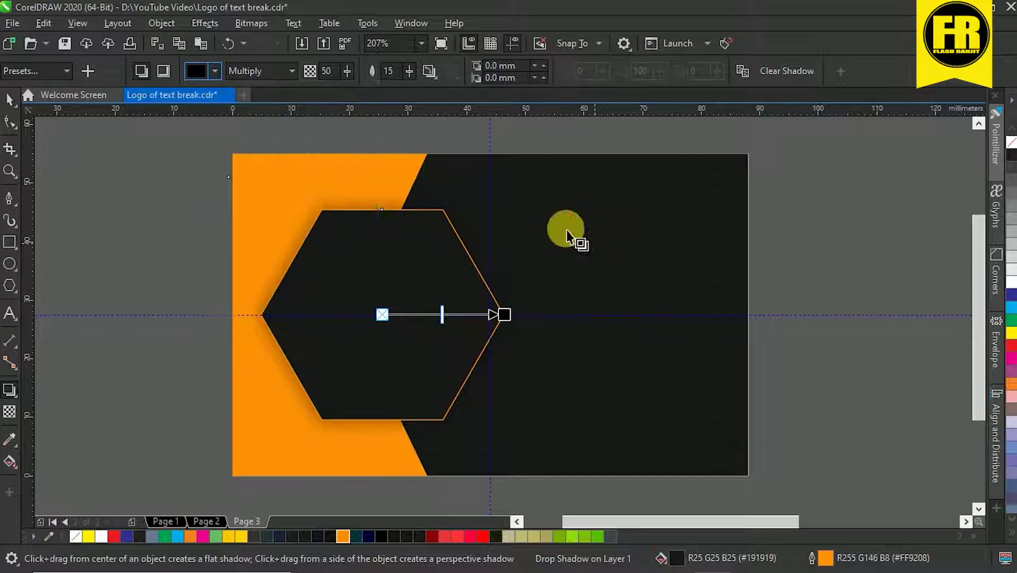
Set the hexagon's drop shadow opacity to 100
left_click(9, 102)
left_click(470, 253)
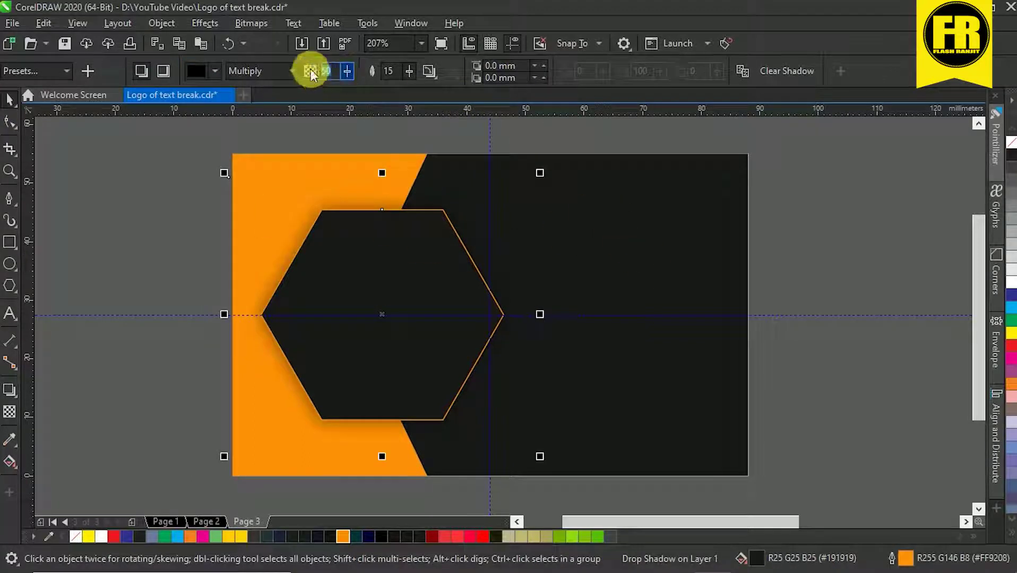
type("700")
key("Return")
left_click(535, 247)
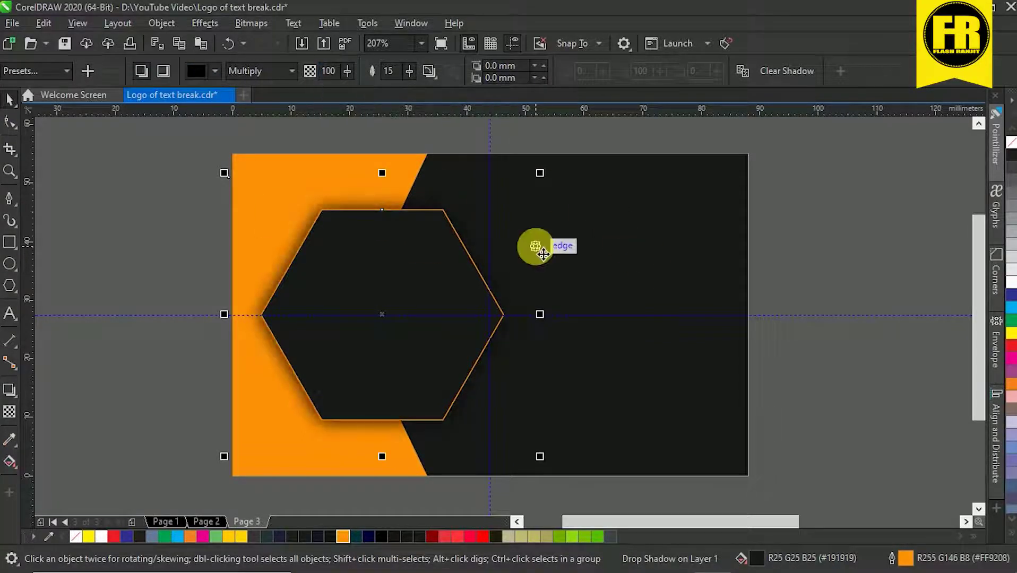
Break the drop shadow apart from the hexagon
left_click(161, 23)
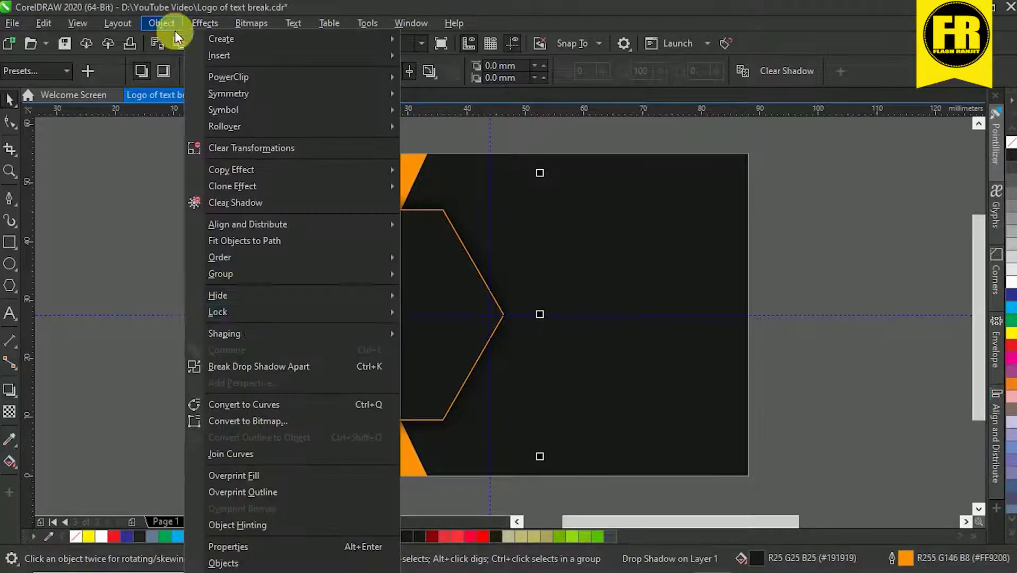
left_click(257, 364)
left_click(146, 270)
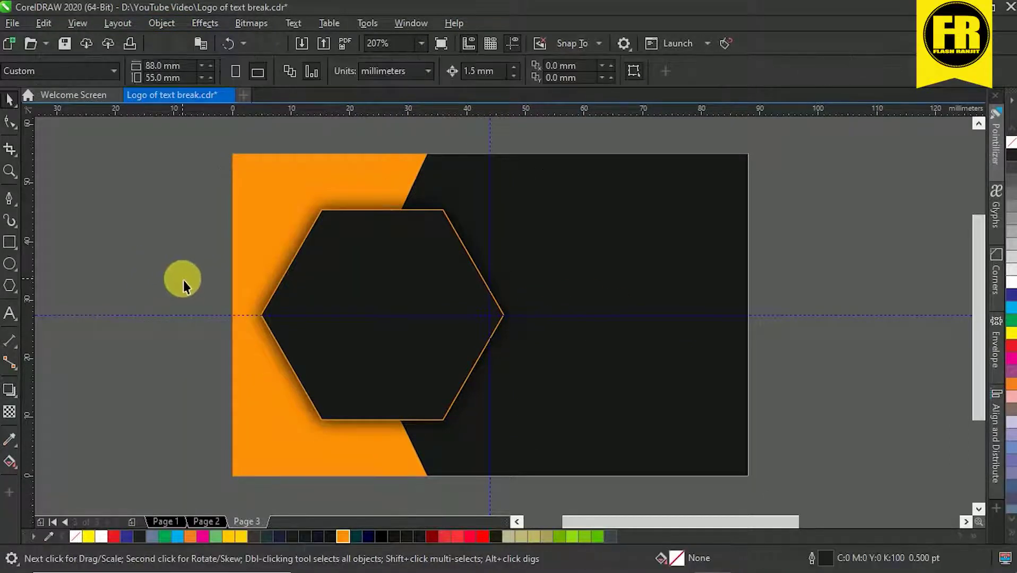
PowerClip the separated shadow inside the dark background rectangle
right_click(270, 158)
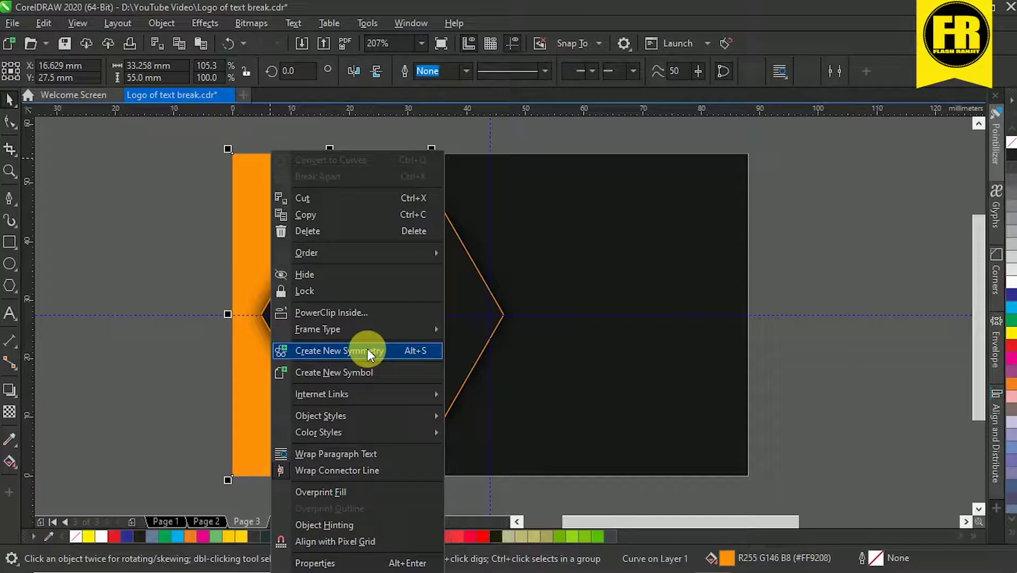
left_click(676, 249)
right_click(294, 235)
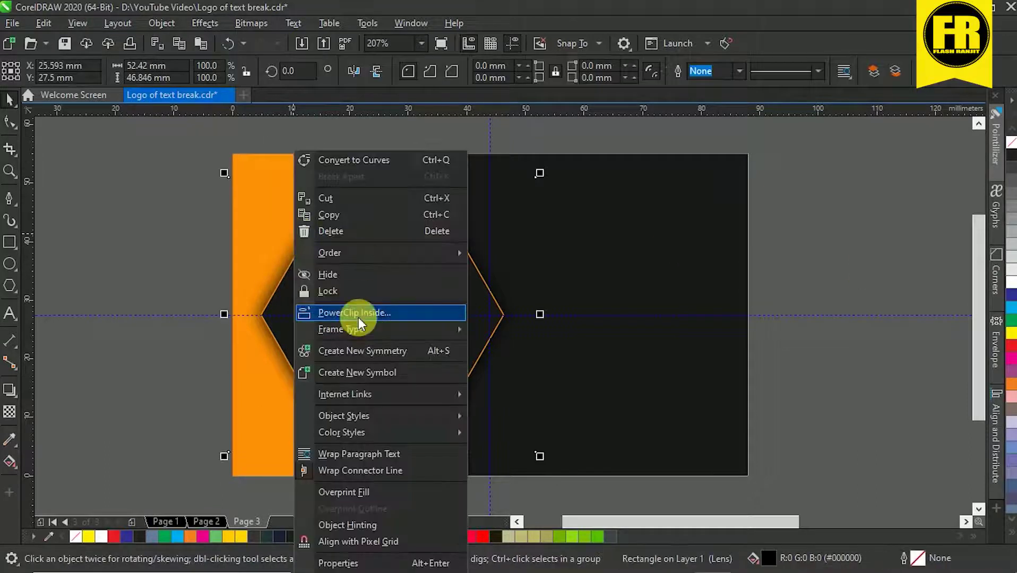
left_click(358, 318)
left_click(642, 308)
left_click(916, 301)
Remove the orange outline from the hexagon
left_click_drag(771, 483, 772, 483)
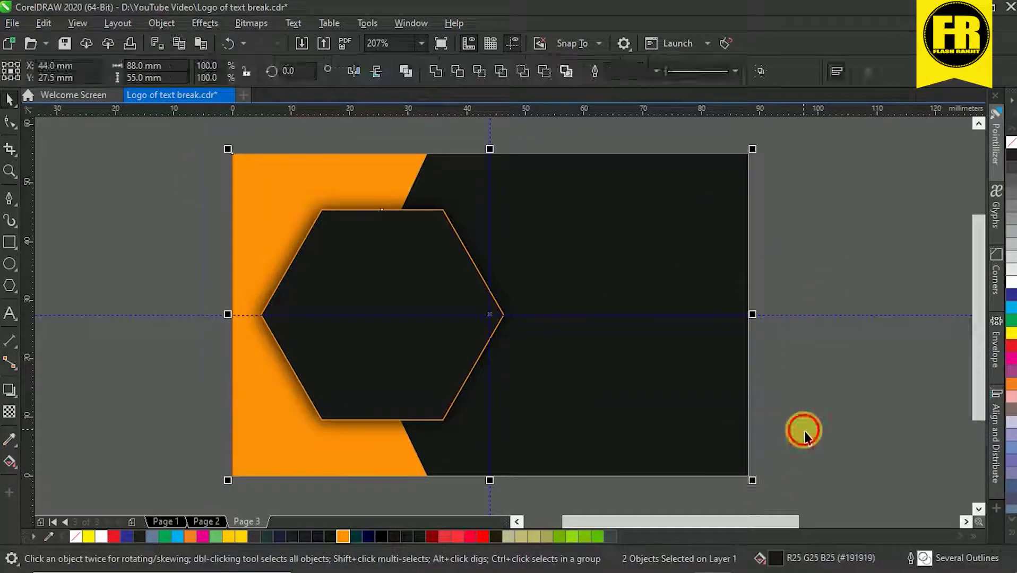
left_click(805, 431)
left_click(441, 308)
right_click(1012, 143)
left_click(897, 220)
Ungroup the text beside the page, colour the name and designation orange, and place them in the card's upper right area
key("F3")
key("F2")
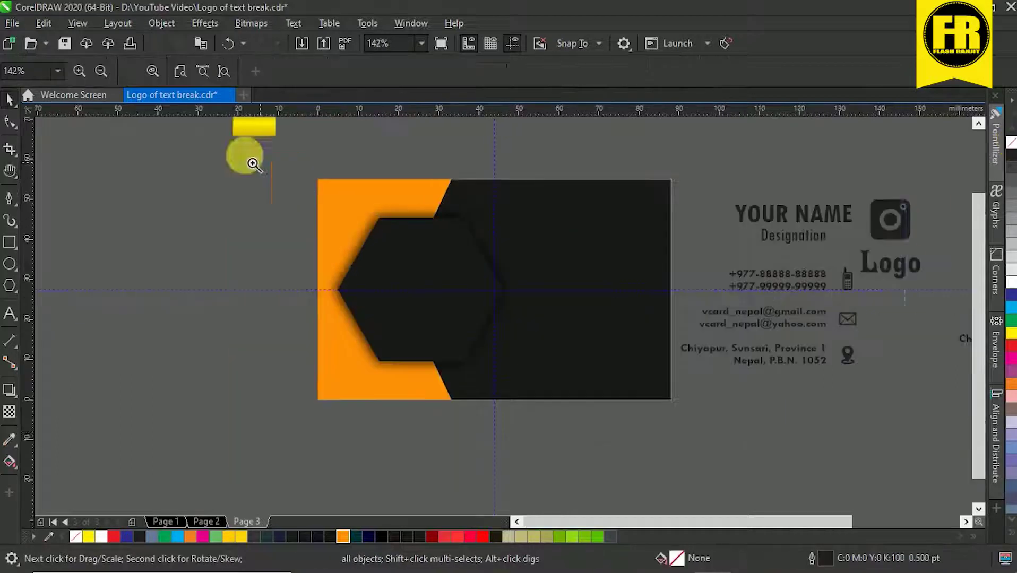
left_click_drag(243, 151, 896, 427)
left_click(800, 219)
key("ctrl+u")
left_click(742, 134)
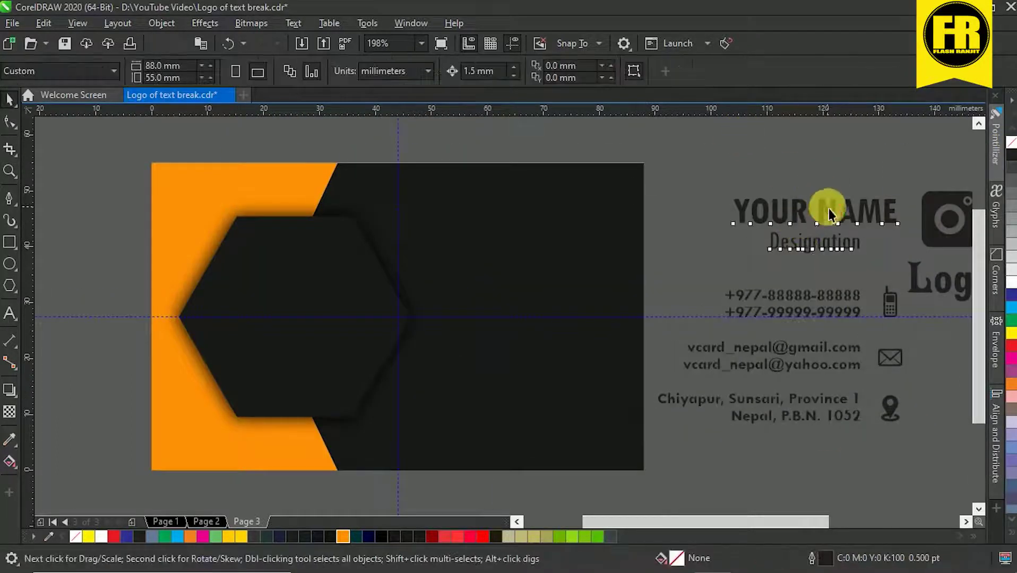
left_click(874, 239)
left_click(349, 540)
left_click_drag(804, 226, 517, 218)
Move the logo into the hexagon, colour it orange and centre it there
left_click_drag(954, 233, 287, 297)
left_click(343, 537)
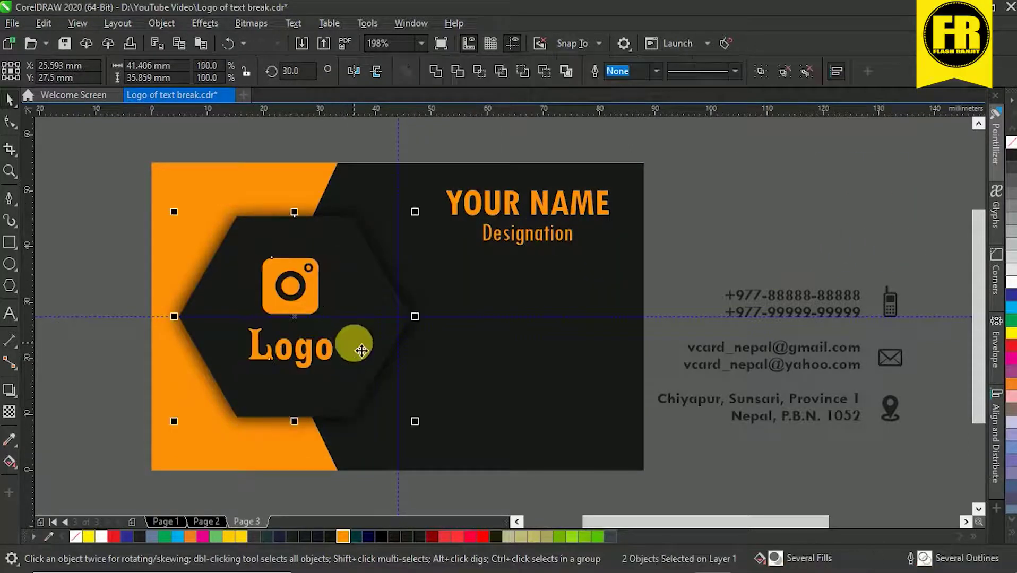
left_click(98, 273)
Colour the phone, e-mail and address text orange and move it onto the card below the designation
left_click(785, 308)
left_click(342, 537)
left_click_drag(754, 352, 496, 358)
Colour the three contact icons orange and line them up to the right of the contact text on the card
left_click(876, 359)
left_click(342, 536)
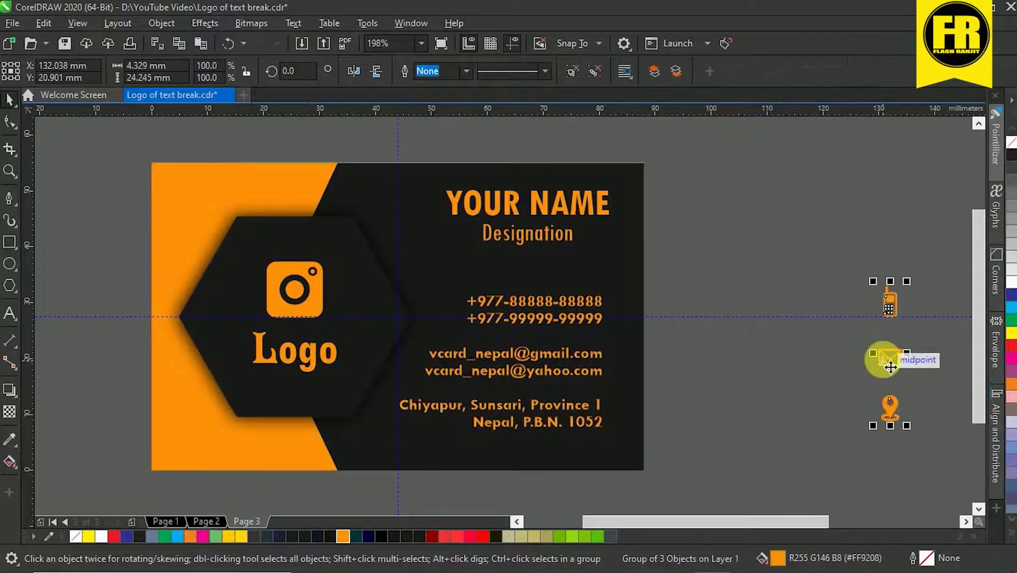
left_click_drag(882, 358, 564, 356)
left_click(583, 357, "shift")
left_click(740, 382)
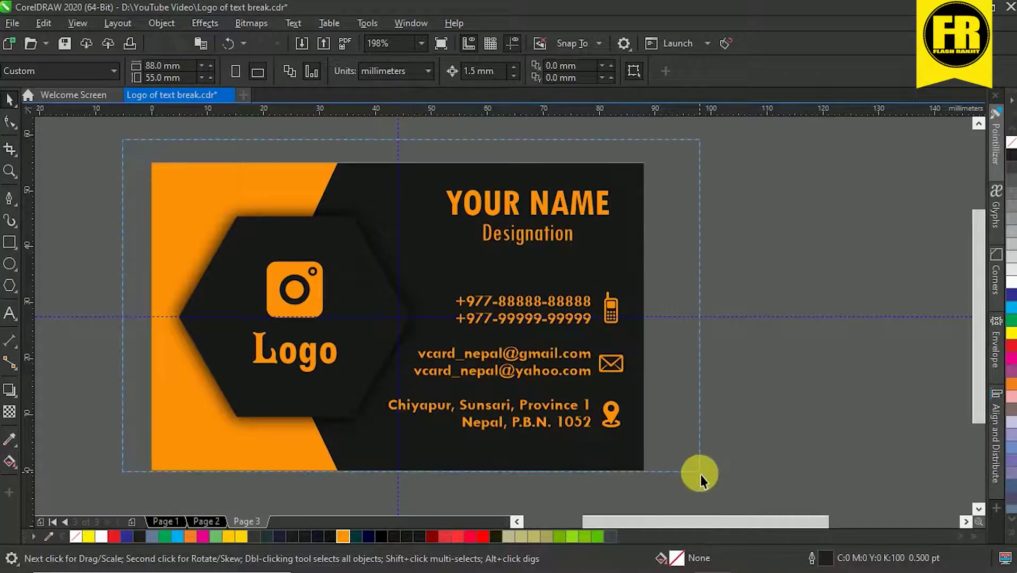
Round all corners of the card's background rectangle to a 4 mm radius
left_click(342, 217)
double_click(488, 66)
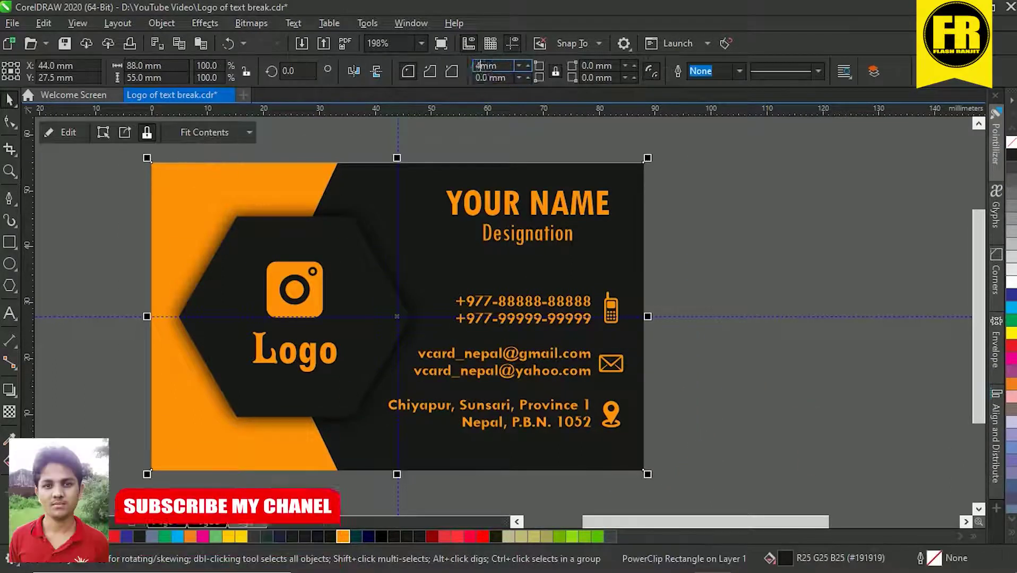
type("4")
key("Return")
left_click(820, 228)
Group all of the card's objects and move the finished card off the page to its left
left_click_drag(125, 152, 671, 467)
key("ctrl+g")
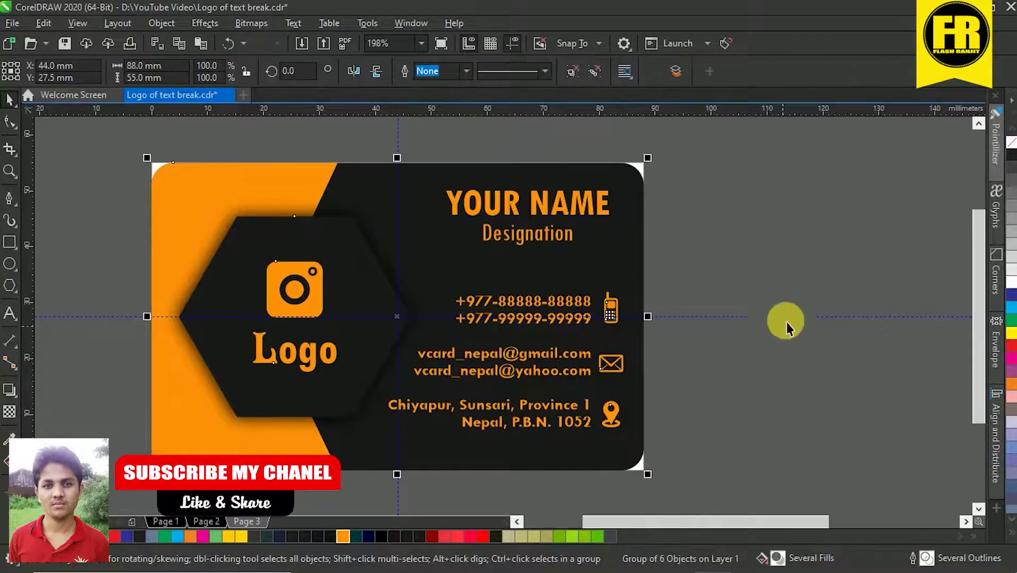
left_click_drag(411, 280, 790, 268)
left_click_drag(871, 244, 362, 241)
left_click_drag(458, 277, 647, 288)
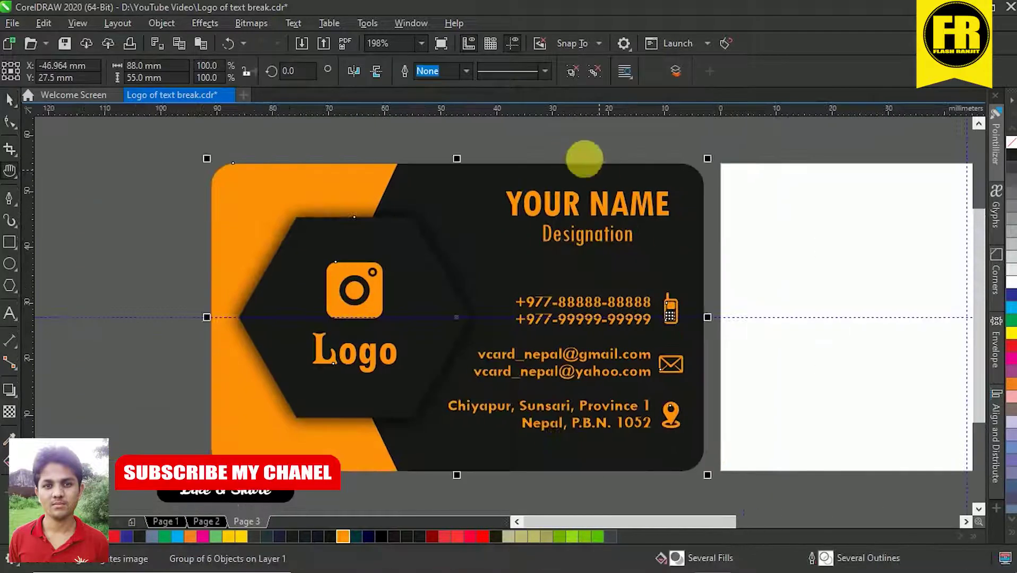
Draw a circle about 38.5 mm across over the page's lower-left corner and place three overlapping copies along the bottom edge
left_click(566, 145)
key("F9")
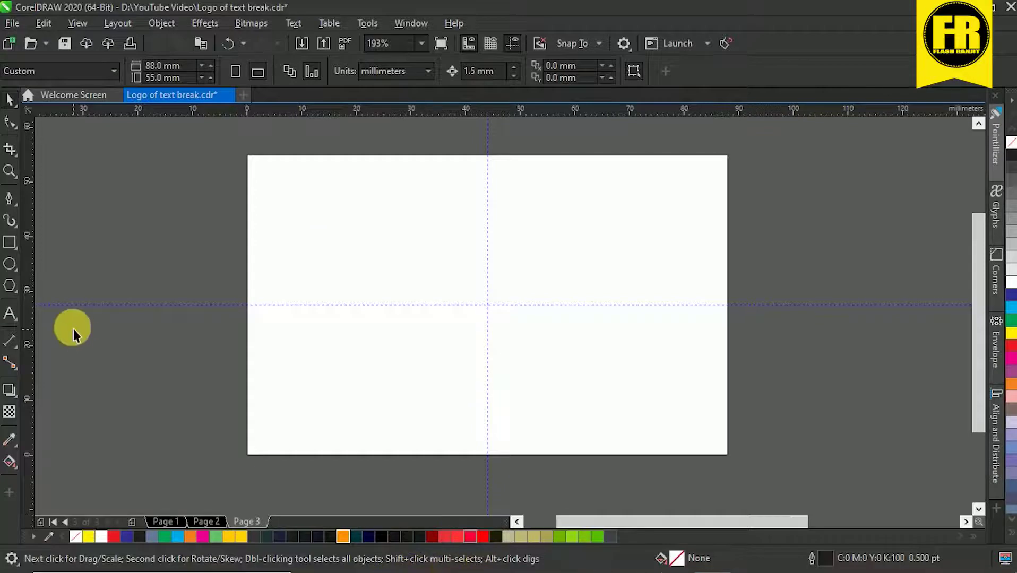
left_click(9, 263)
left_click_drag(202, 311, 412, 451)
key("space")
left_click_drag(304, 380, 290, 385)
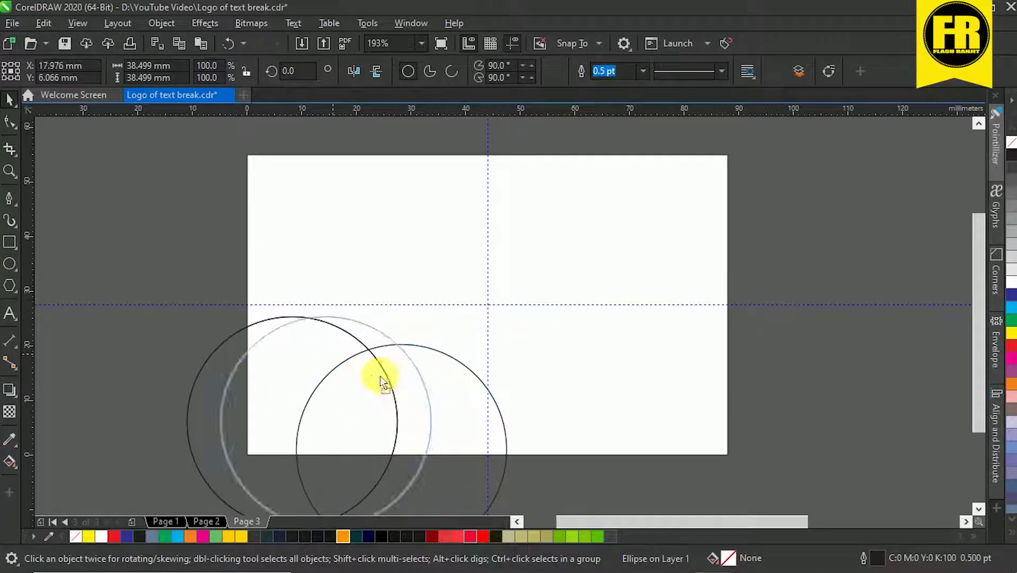
right_click(541, 388)
left_click_drag(380, 375, 541, 407)
left_click_drag(299, 361, 680, 369)
right_click(680, 369)
Weld the four circles and use Intersect to keep only the part that lies inside the card's rectangle
left_click(533, 389, "shift")
left_click(432, 383, "shift")
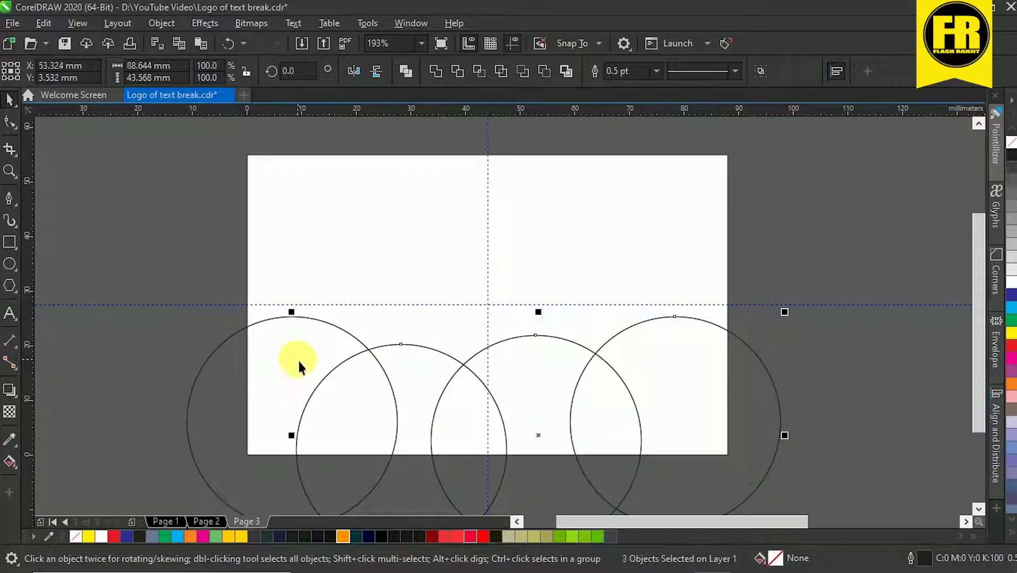
left_click(436, 71)
left_click(399, 214, "shift")
left_click(479, 71)
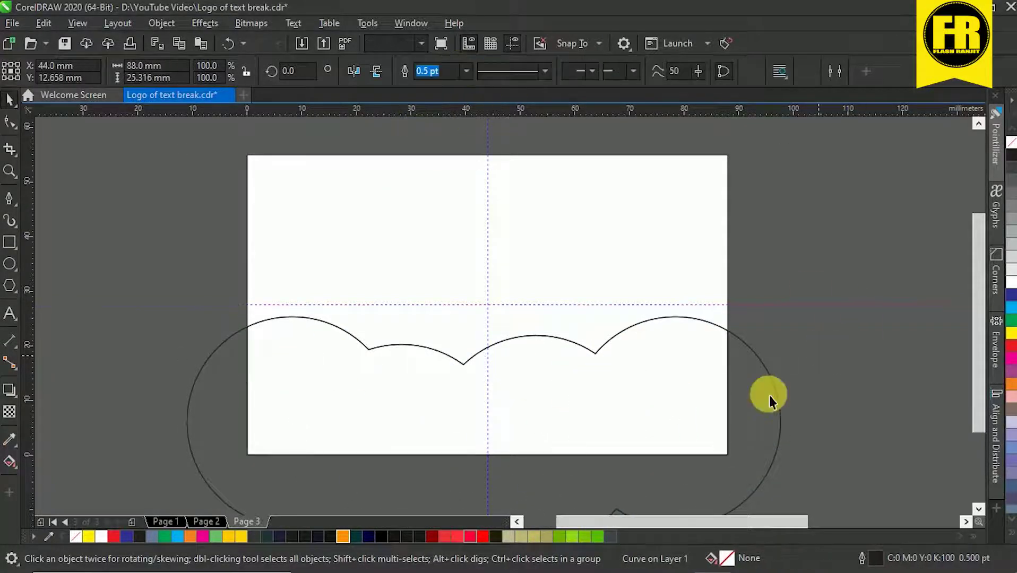
left_click(769, 396)
key("Delete")
left_click(636, 376)
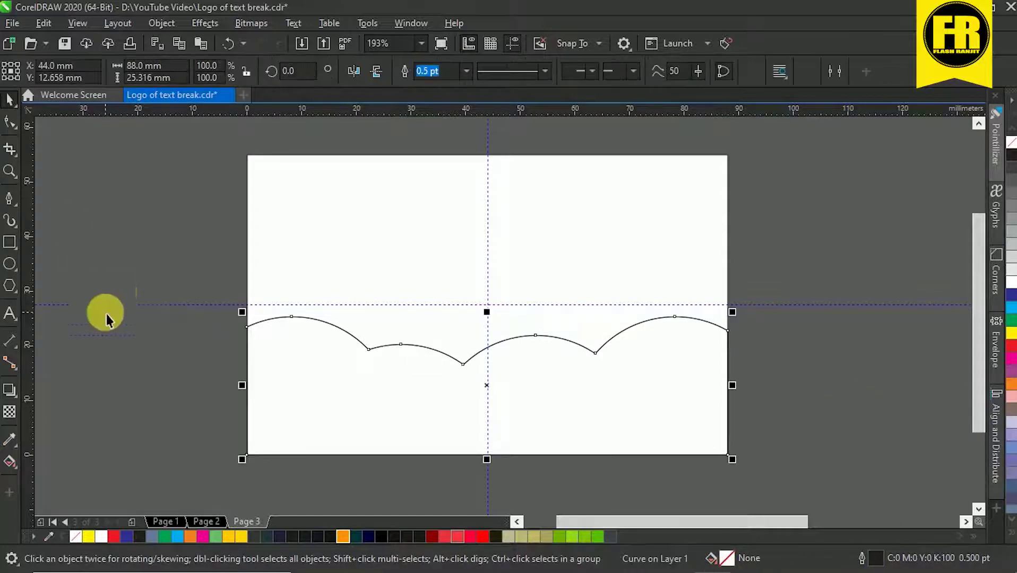
Add a one-step outer contour with a 1.5 mm offset to the wavy shape and break it apart
left_click(9, 391)
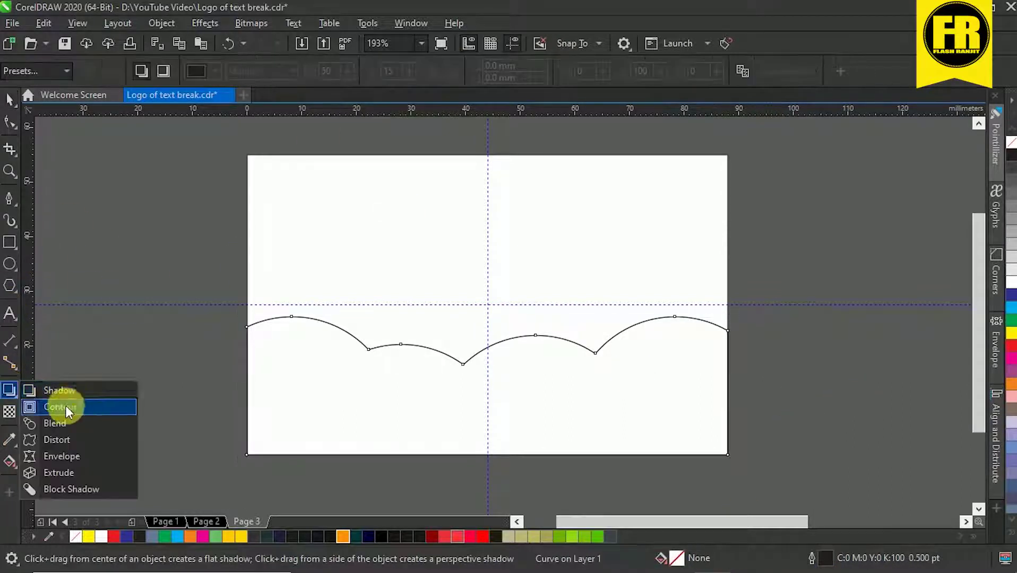
left_click(65, 405)
left_click_drag(247, 326, 238, 313)
type(".5")
key("Return")
left_click(502, 79)
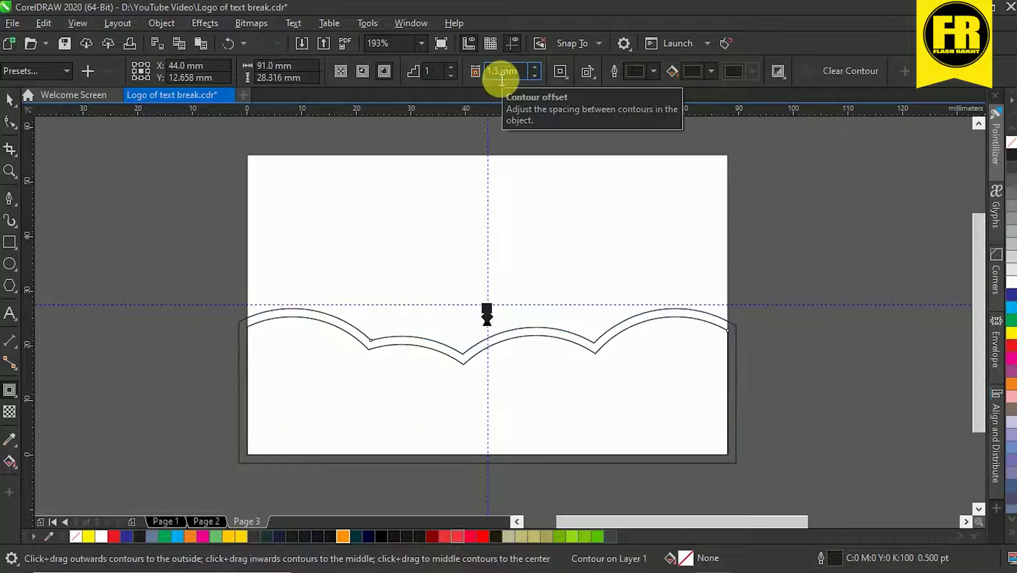
left_click(161, 23)
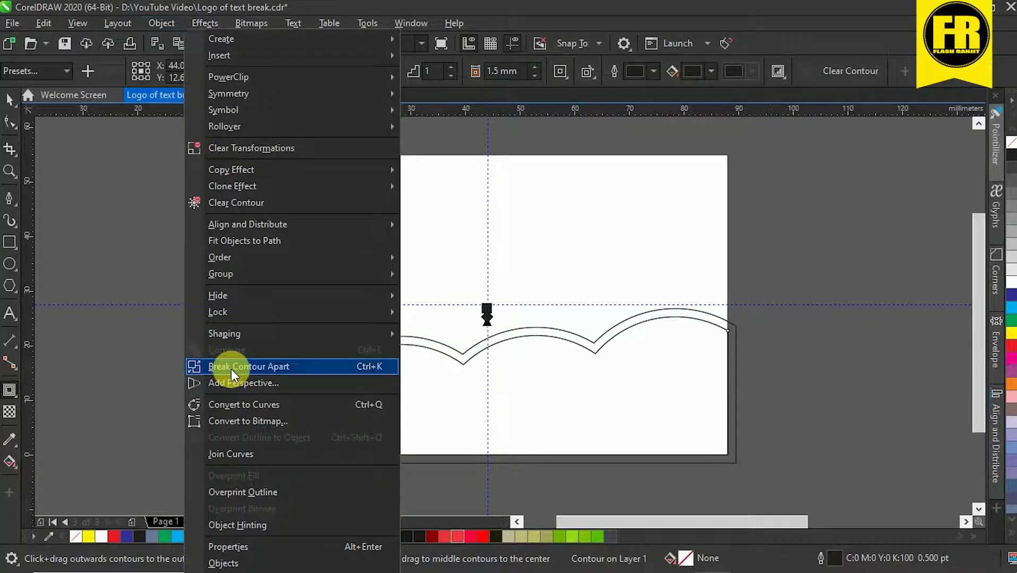
left_click(231, 368)
left_click(8, 98)
left_click(128, 198)
Intersect the separated contour with the card's rectangle and delete the overhanging original contour
left_click(245, 335)
left_click(289, 231, "shift")
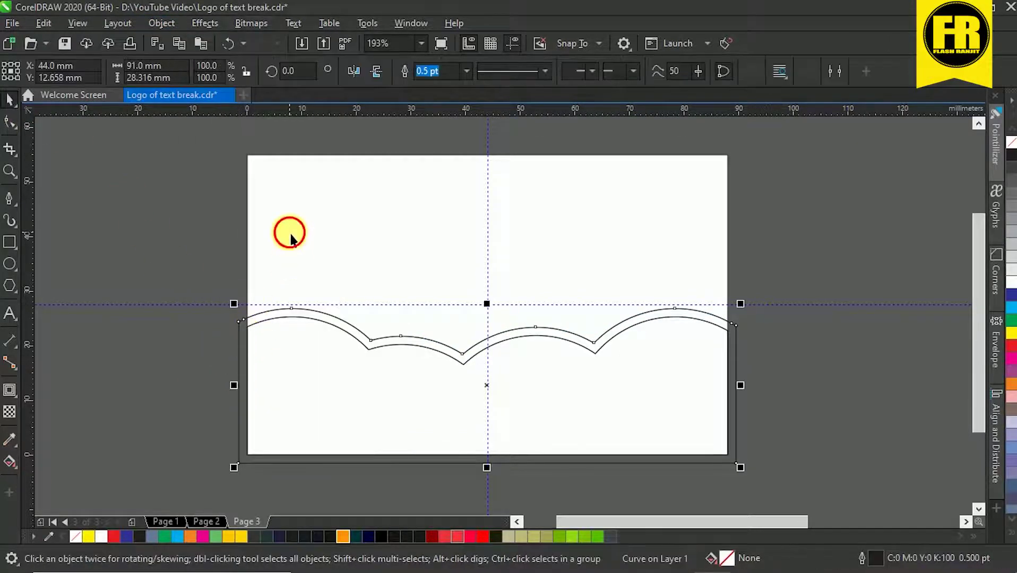
left_click(481, 73)
left_click(152, 220)
left_click(239, 339)
key("Delete")
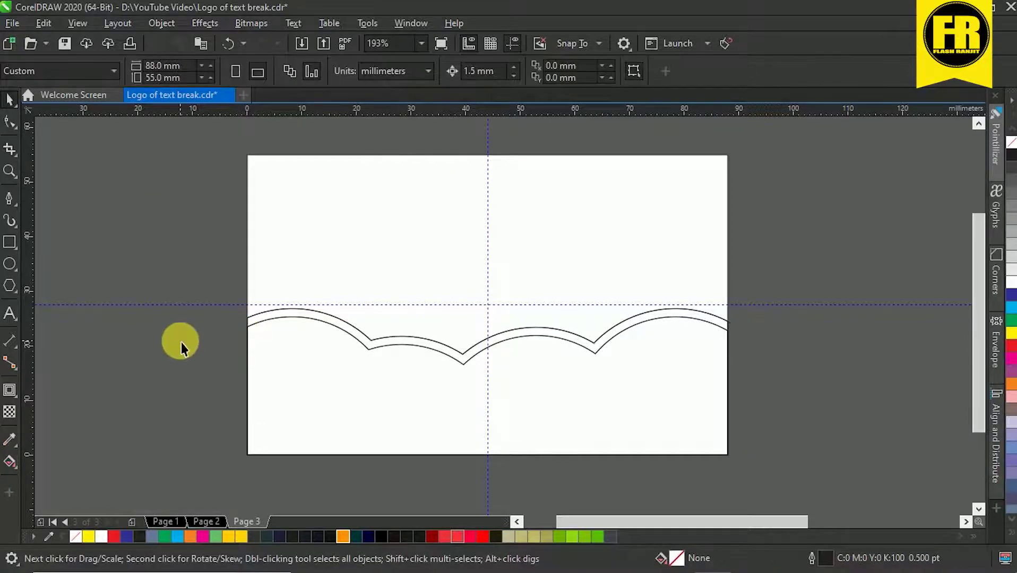
Fill the inner wavy shape with black and remove its outline
left_click(329, 324)
left_click(381, 536)
right_click(1012, 143)
left_click(865, 379)
left_click(663, 311)
left_click(876, 379)
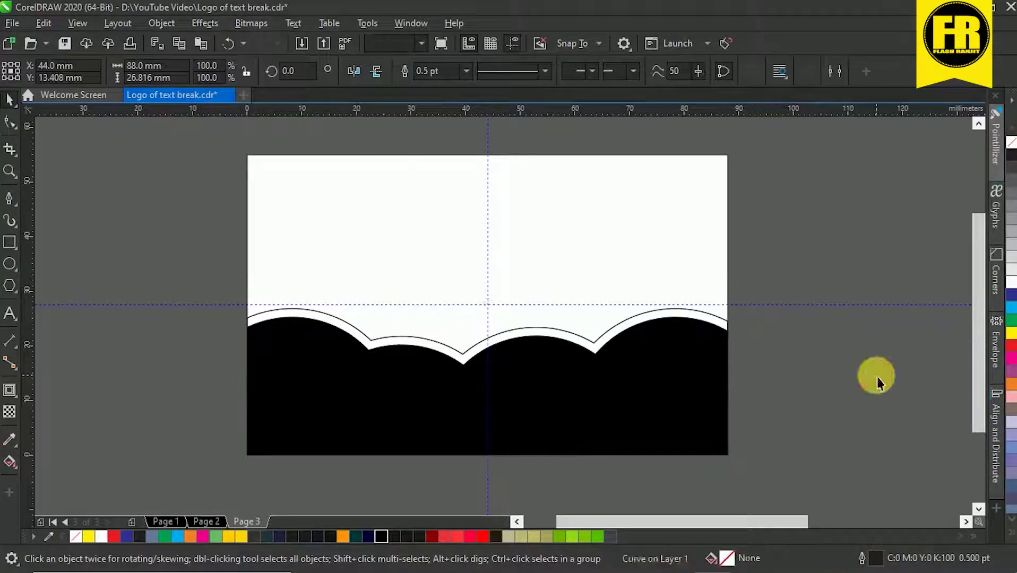
Copy the gold fountain fill from the sample rectangle beside the page onto the outer wavy shape
left_click_drag(340, 166, 413, 223)
key("space")
left_click(370, 363)
left_click(9, 462)
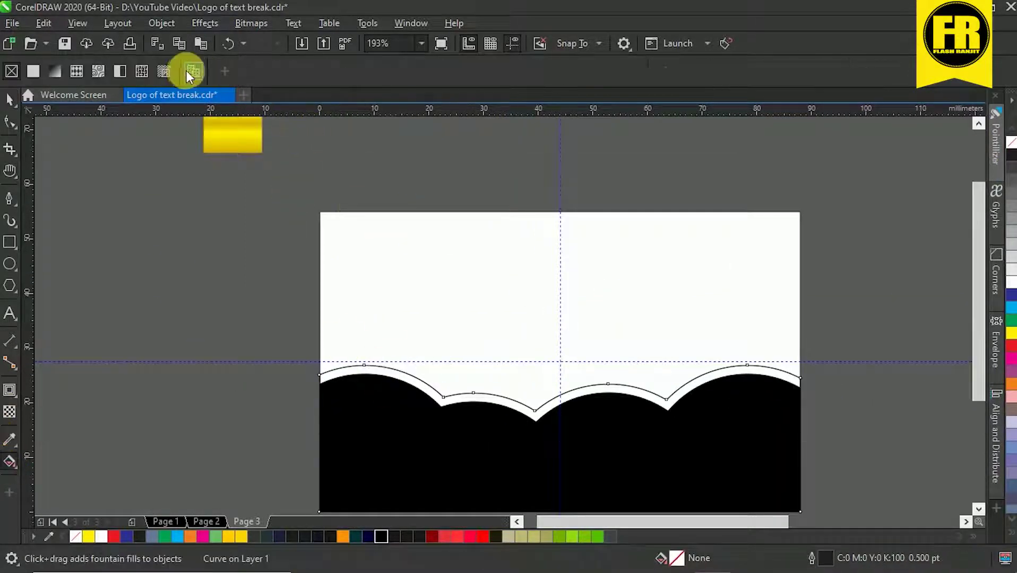
left_click(193, 71)
left_click(239, 144)
scroll(756, 409, "up", 1)
key("space")
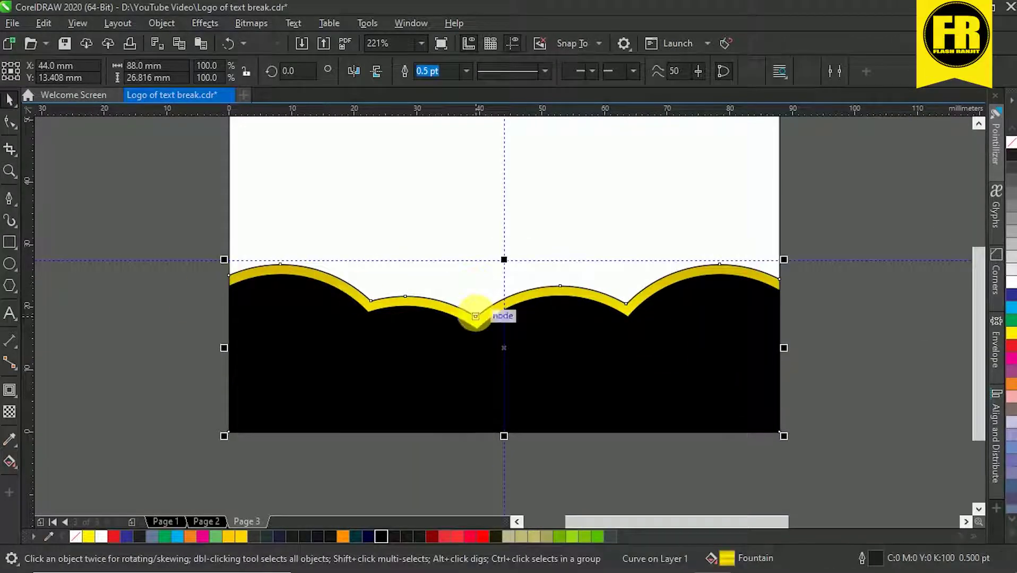
Redirect the gold gradient so it runs across the card's width and remove the band's outline
left_click(10, 462)
left_click_drag(625, 420, 234, 268)
left_click_drag(618, 268, 778, 280)
key("space")
right_click(1012, 143)
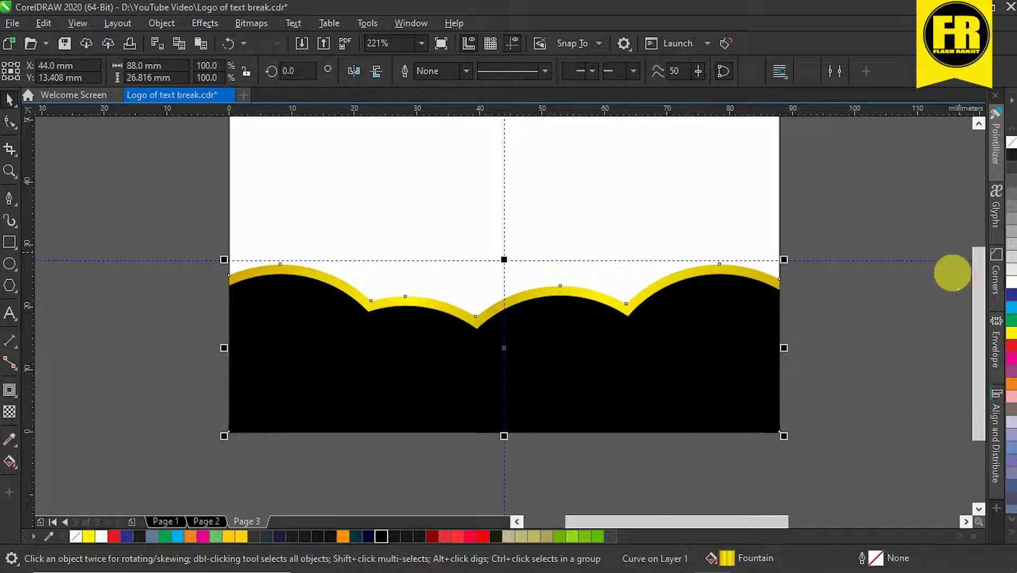
left_click(953, 273)
left_click_drag(572, 179, 620, 231)
left_click(341, 252)
left_click(158, 251)
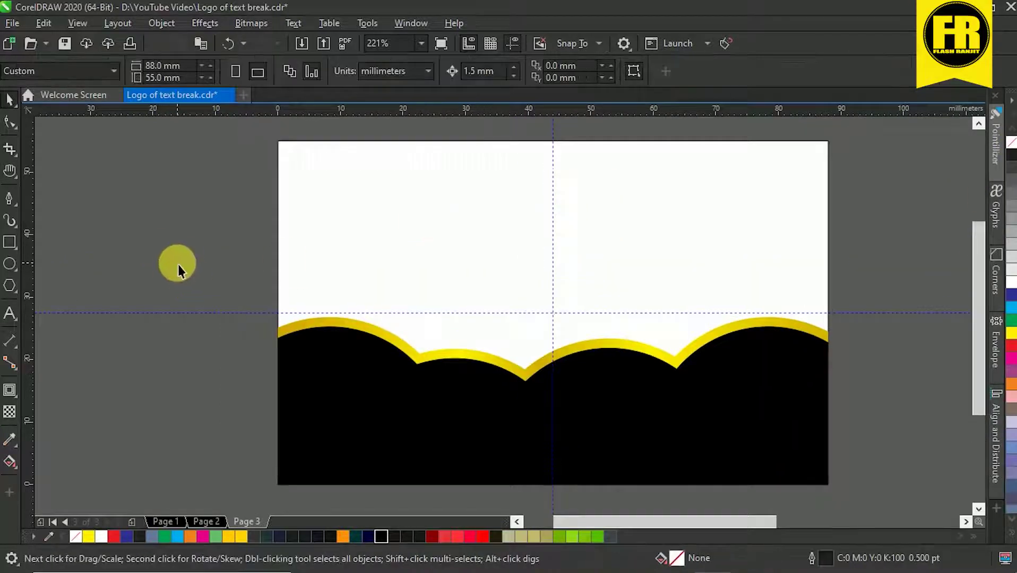
left_click_drag(198, 250, 863, 498)
key("Escape")
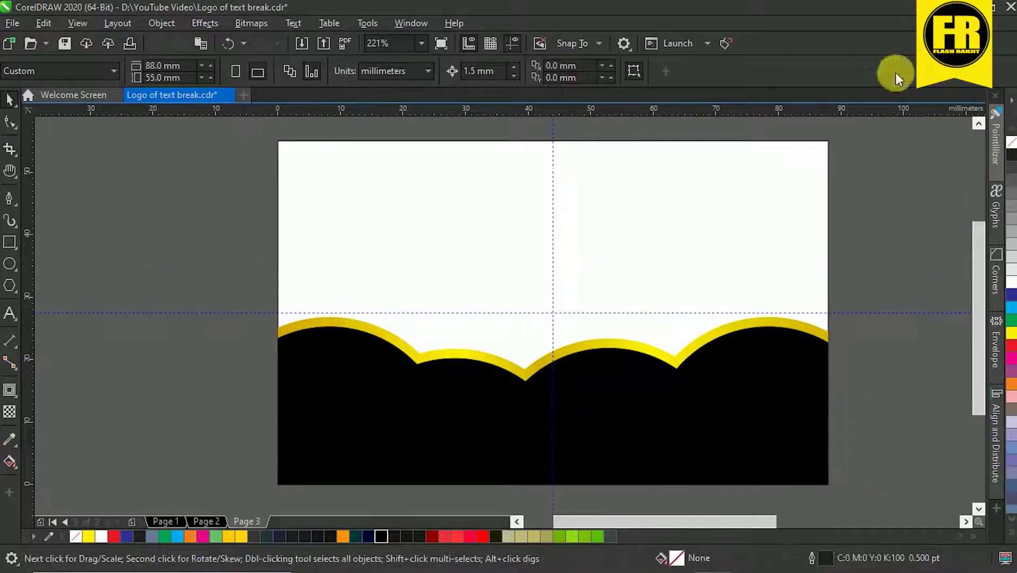
Paste the wood plank texture, rotate it 90 degrees and place it to the left of the page
key("ctrl+v")
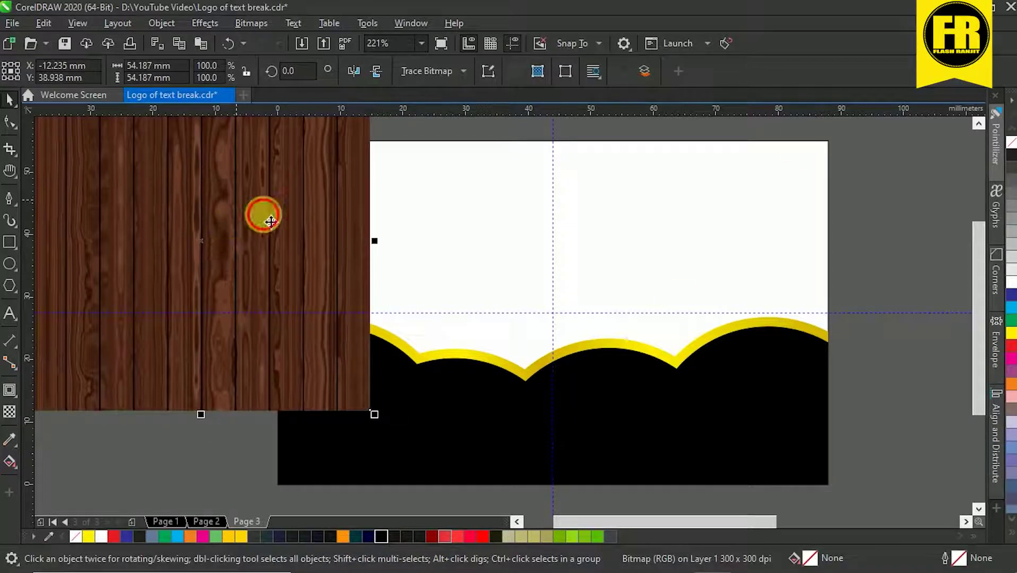
left_click_drag(264, 215, 338, 253)
left_click_drag(301, 73, 273, 71)
type("90")
key("Return")
left_click_drag(370, 180, 195, 112)
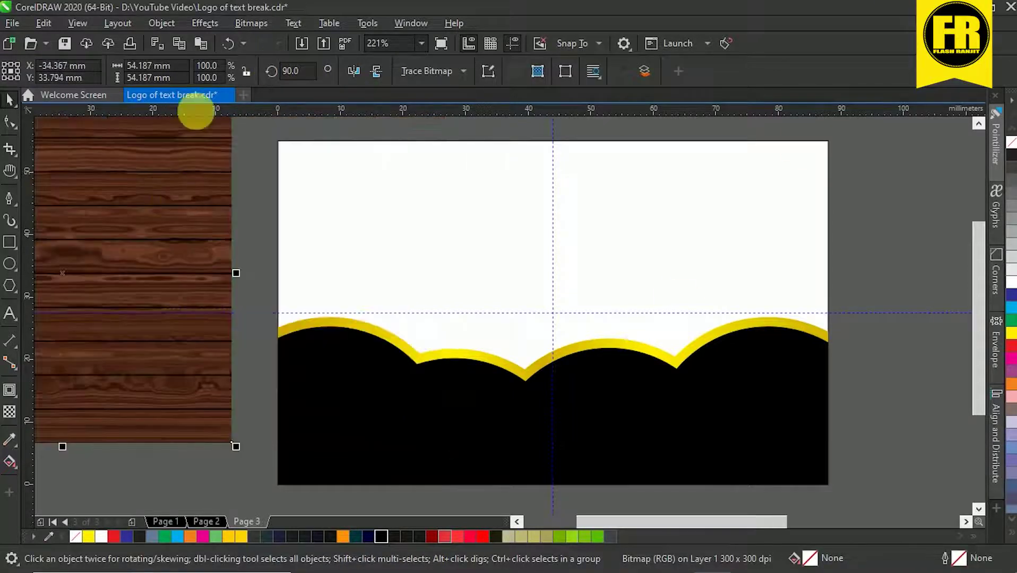
Resize the wood texture to 88 × 55 mm and PowerClip it inside the card's background rectangle
type("88")
key("Tab")
type("55")
key("Return")
right_click(231, 211)
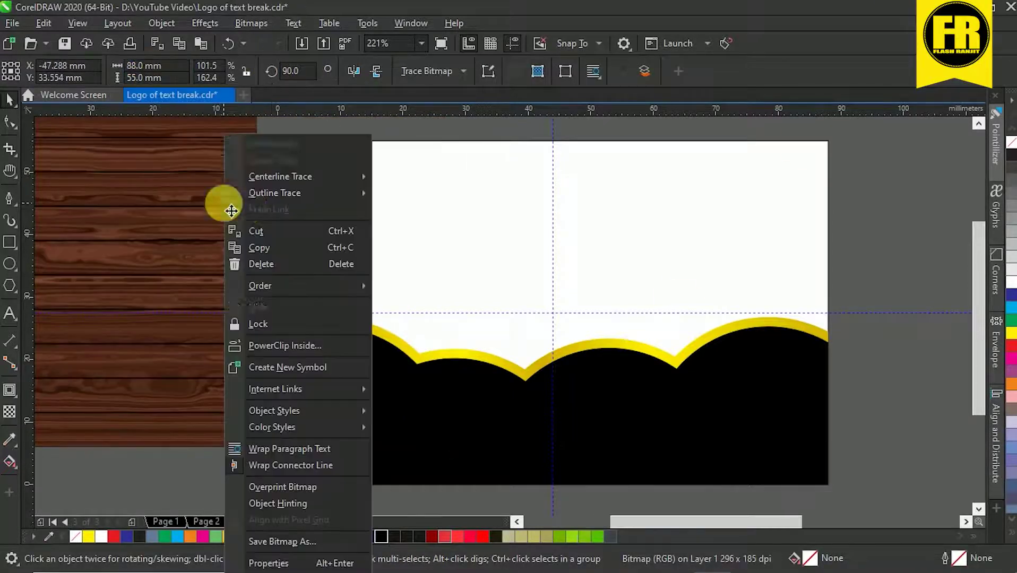
left_click(292, 346)
left_click(480, 246)
PowerClip the black wavy shape and the gold band into the card's background rectangle
left_click(357, 380)
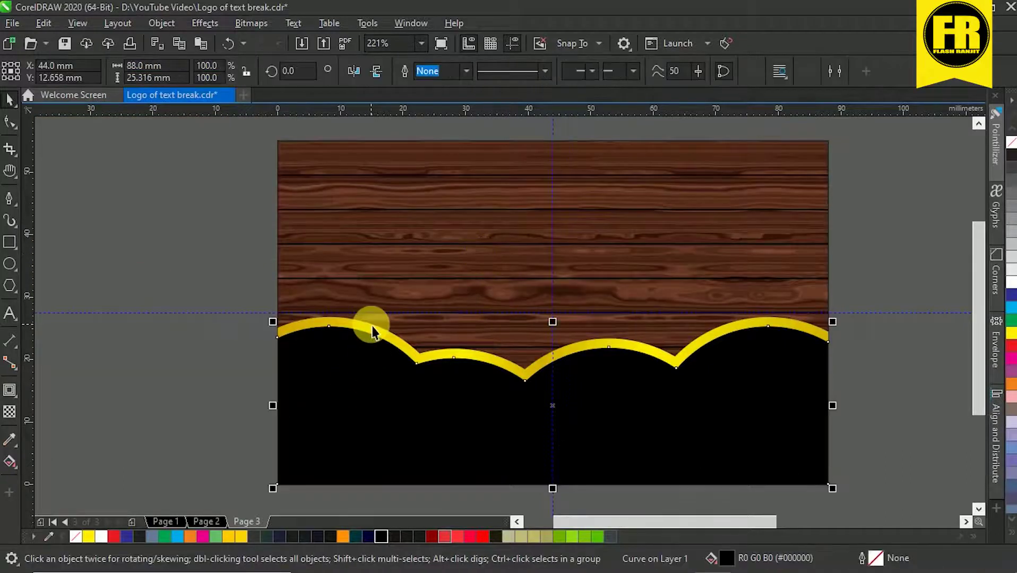
left_click(372, 329, "shift")
right_click(390, 326)
left_click(438, 345)
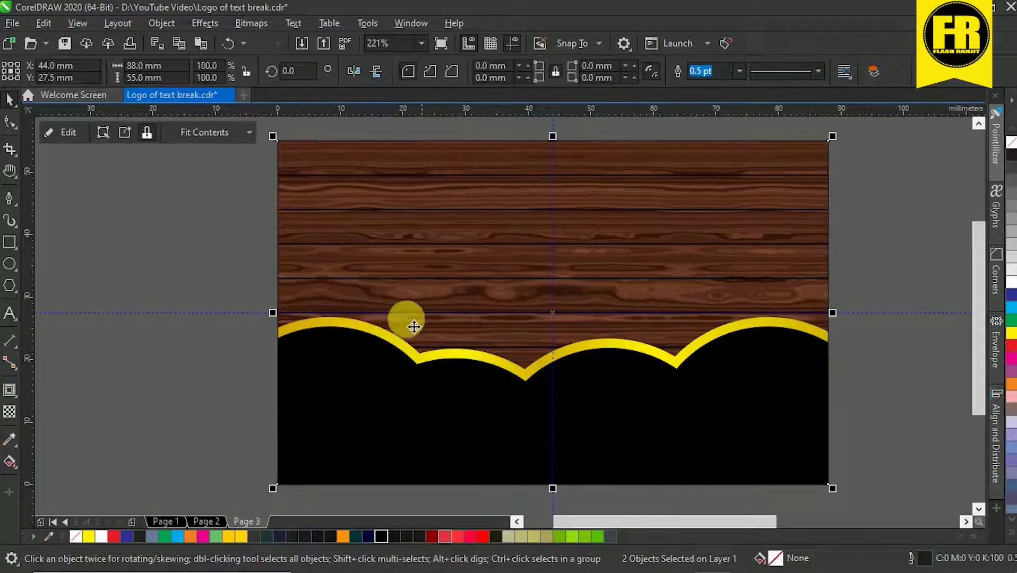
left_click(364, 295)
Ungroup the spare card details, move the name and designation onto the black area and colour them orange
scroll(759, 266, "down", 1)
left_click(758, 265)
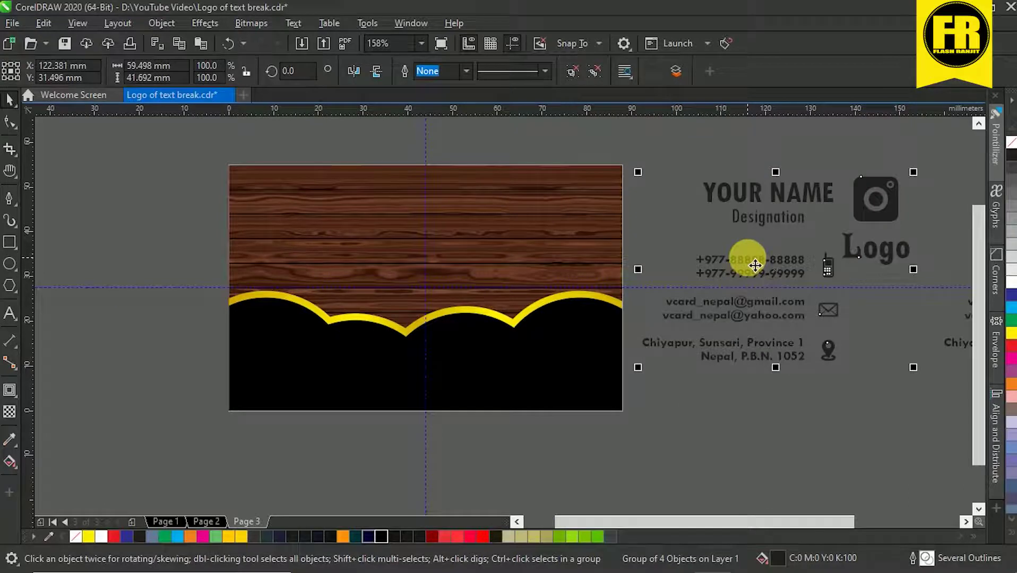
key("ctrl+u")
left_click(729, 415)
left_click(747, 186)
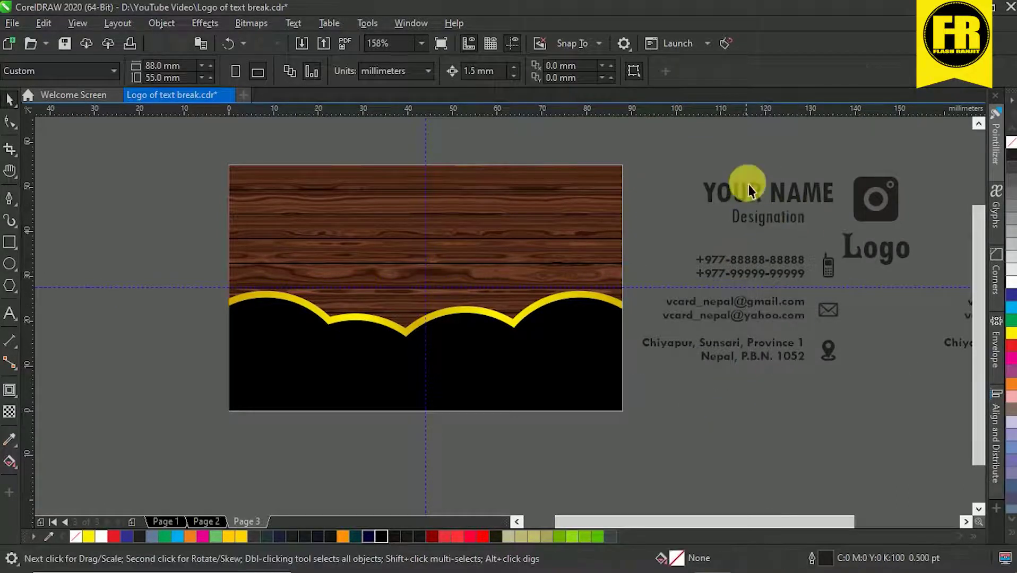
left_click_drag(778, 203, 335, 367)
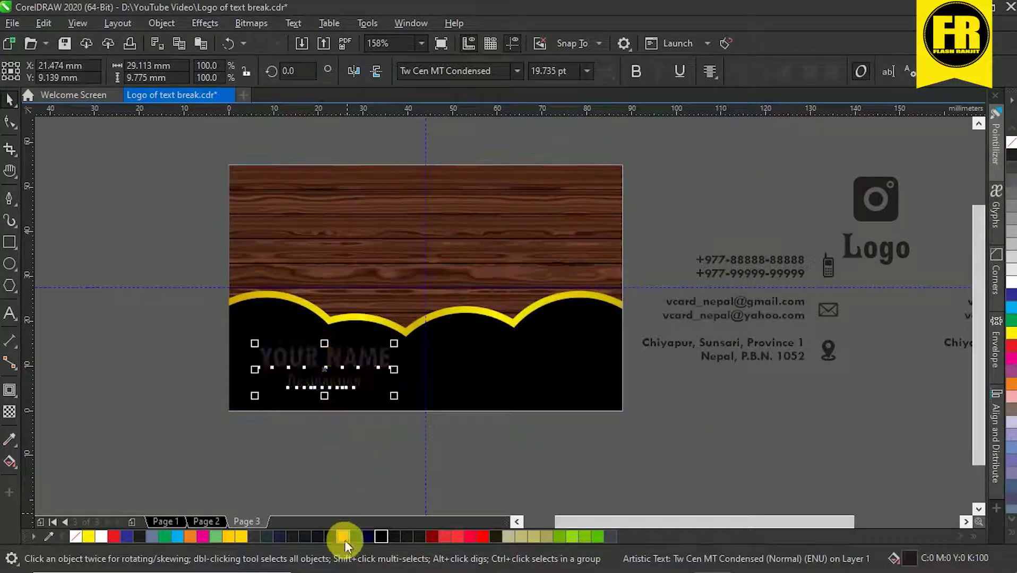
left_click(343, 537)
Place the logo at the wood area's upper left and the contact text at its right, both coloured orange
left_click_drag(879, 208, 280, 212)
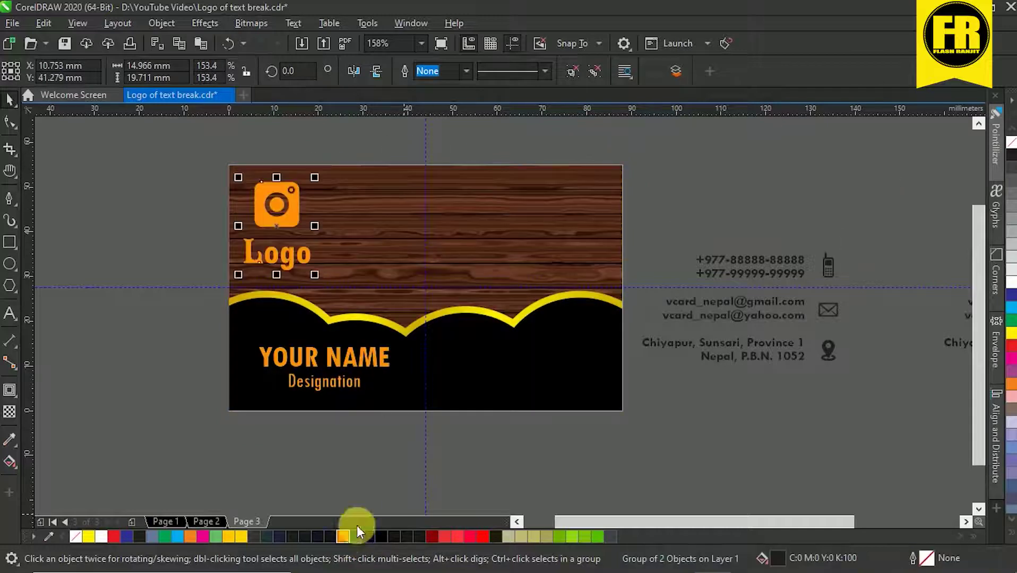
left_click_drag(763, 274, 523, 208)
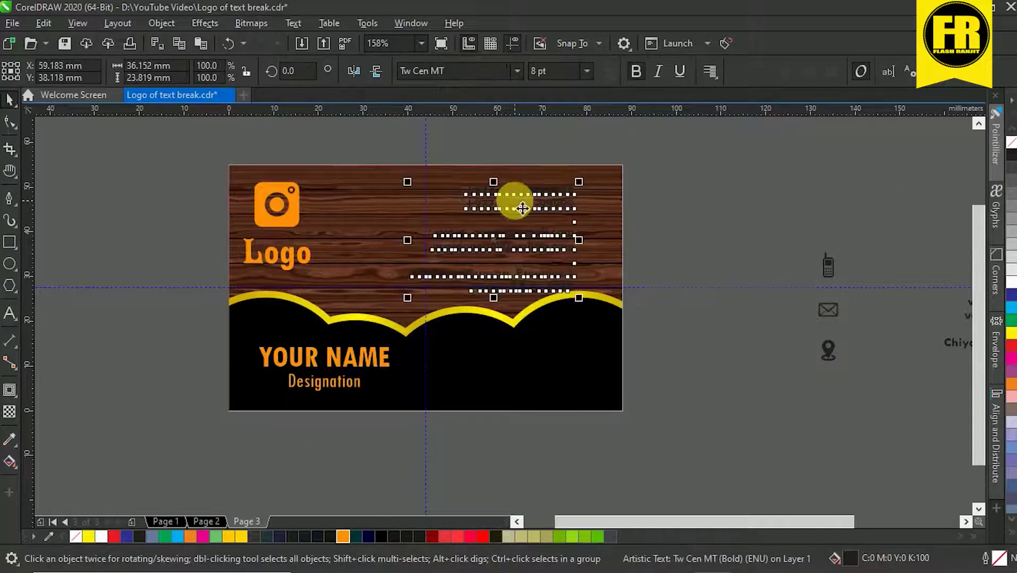
left_click(346, 536)
left_click(837, 368)
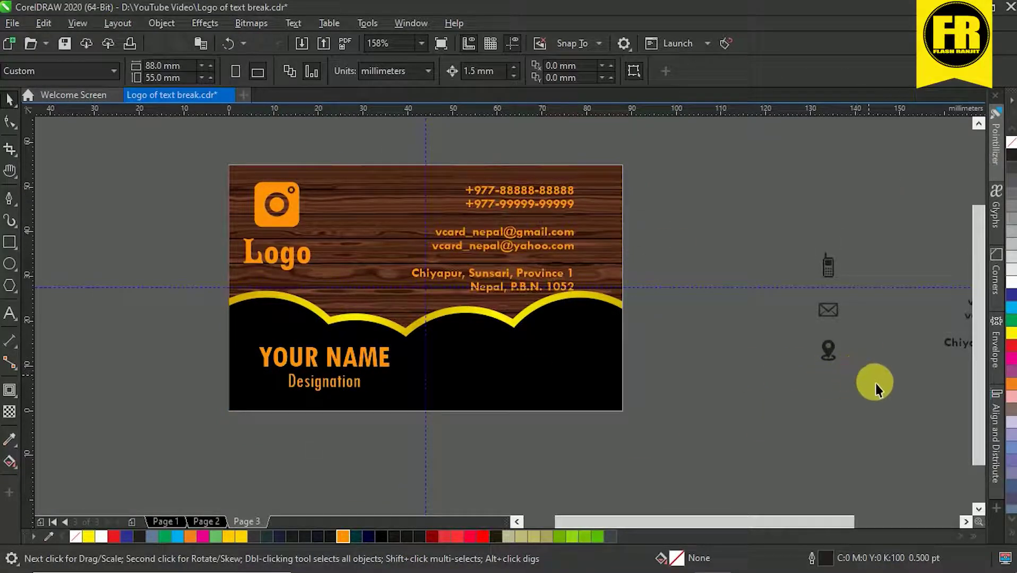
Move the three contact icons to the right of the contact text on the card and colour them orange
left_click_drag(830, 353, 598, 283)
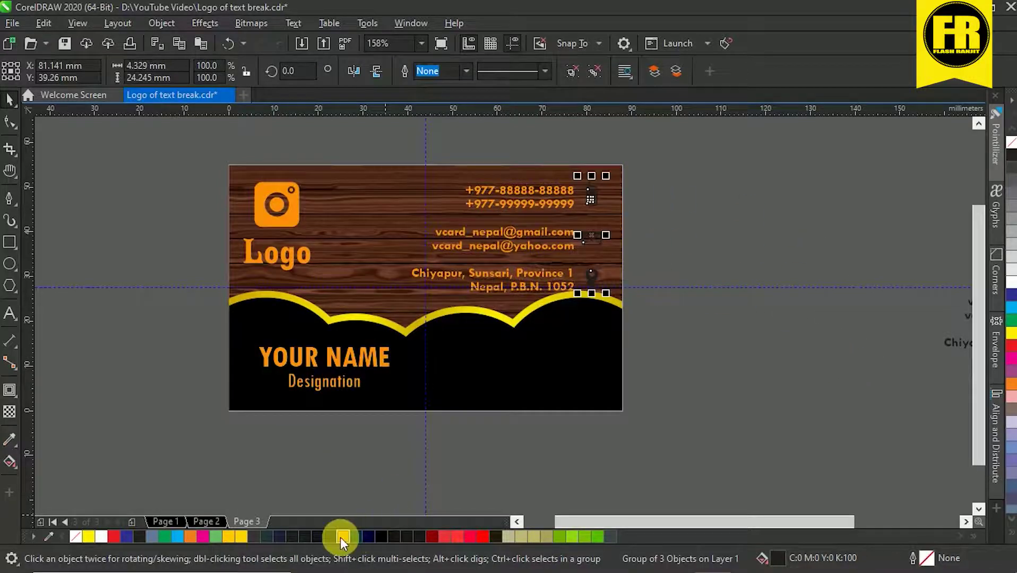
left_click(343, 537)
left_click(816, 404)
Round all corners of the wood card's background rectangle to a 4 mm radius
key("F2")
left_click_drag(189, 142, 694, 466)
left_click(424, 187)
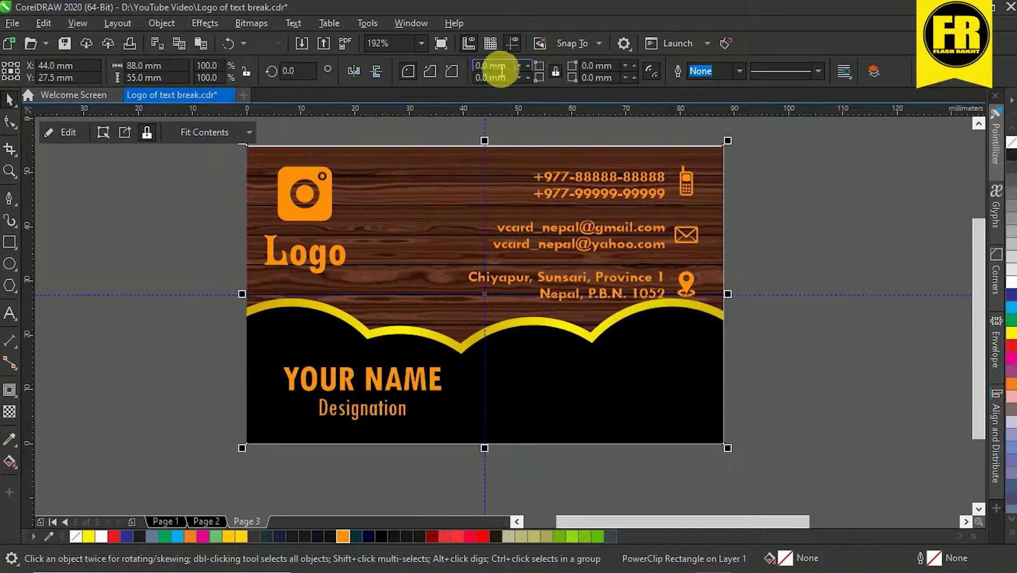
double_click(494, 67)
type("4")
key("Return")
key("Escape")
Group all objects of the finished wood card and move the group off the page
left_click_drag(771, 476, 772, 476)
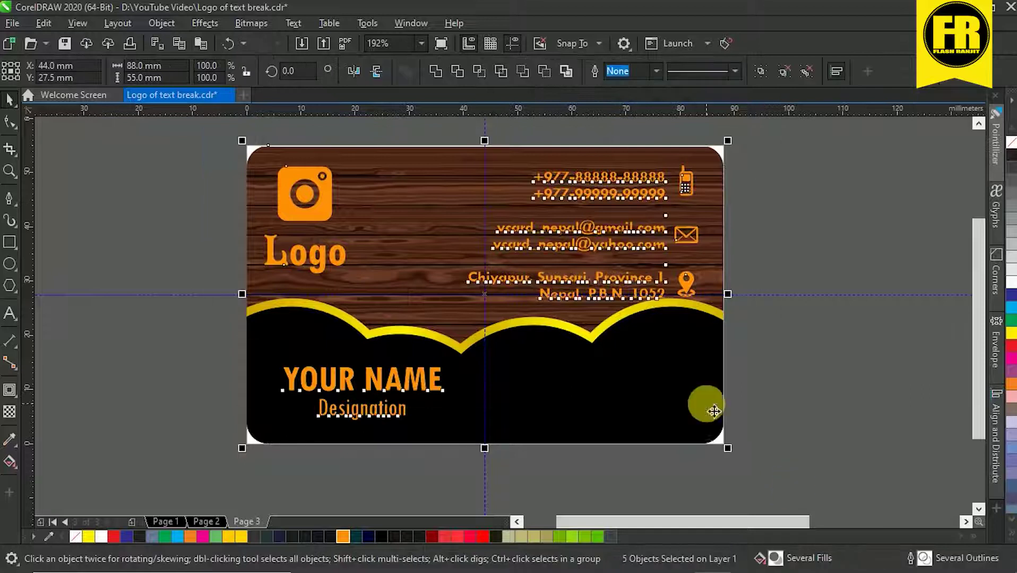
key("ctrl+g")
scroll(749, 294, "down", 3)
left_click_drag(624, 283, 448, 276)
Save the document with the finished wood card
key("F2")
left_click_drag(234, 198, 560, 405)
left_click(773, 458)
key("ctrl+s")
key("F9")
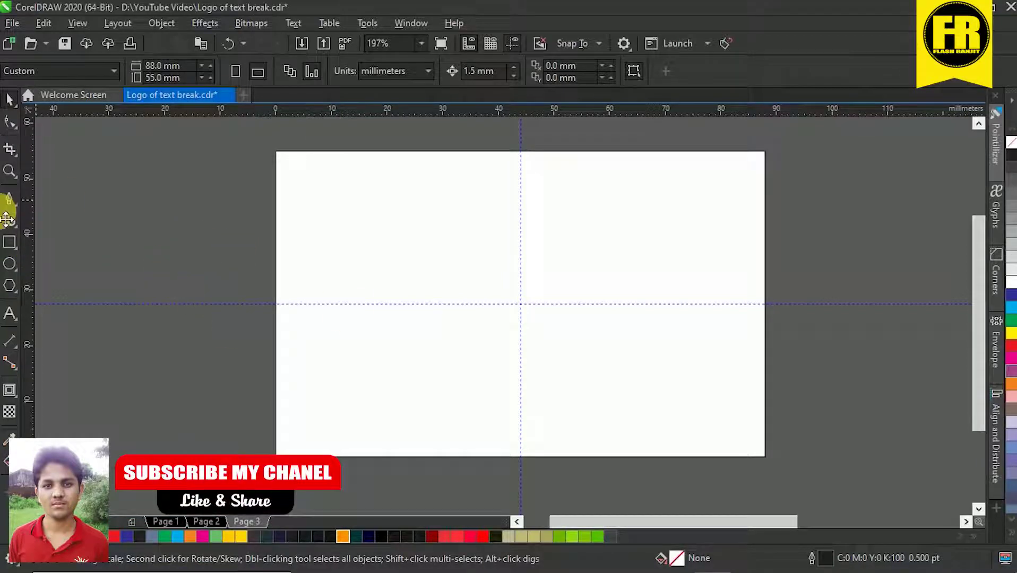
Create a page-sized rectangle, shrink it to a strip about 6.3 mm high along the bottom edge and fill it green (#56BF00)
double_click(10, 241)
left_click_drag(519, 152, 514, 422)
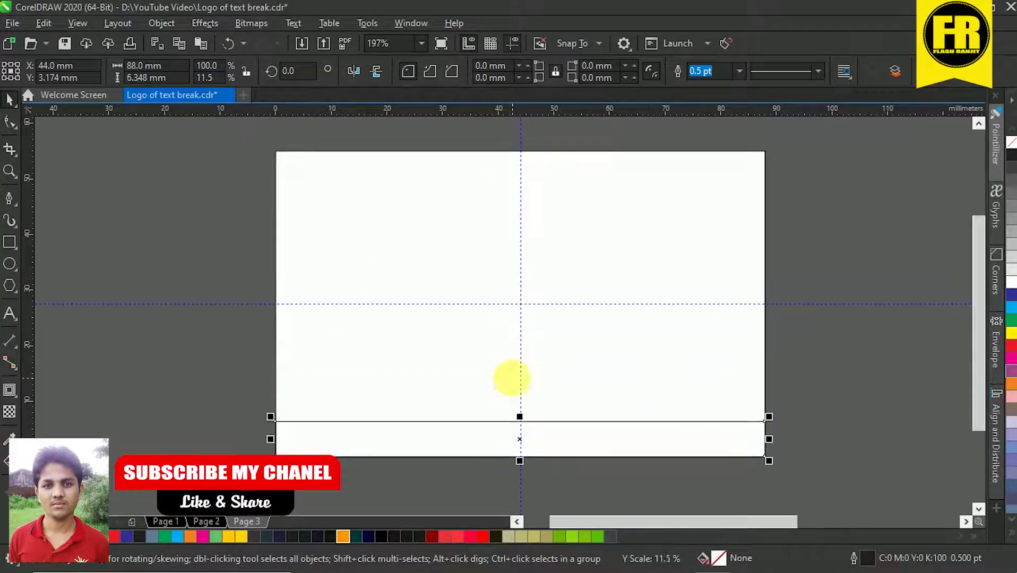
left_click(572, 538)
left_click(598, 537)
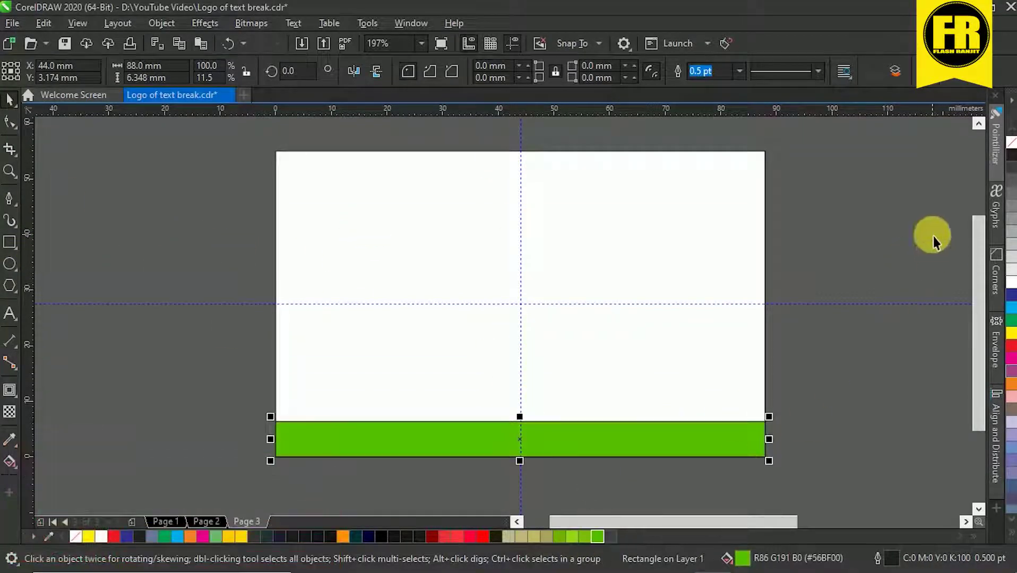
left_click(899, 315)
Draw a vertical rectangle about 16.5 × 40.5 mm at the card's left, fill it #191919 without outline and align its base with the green strip
left_click(9, 242)
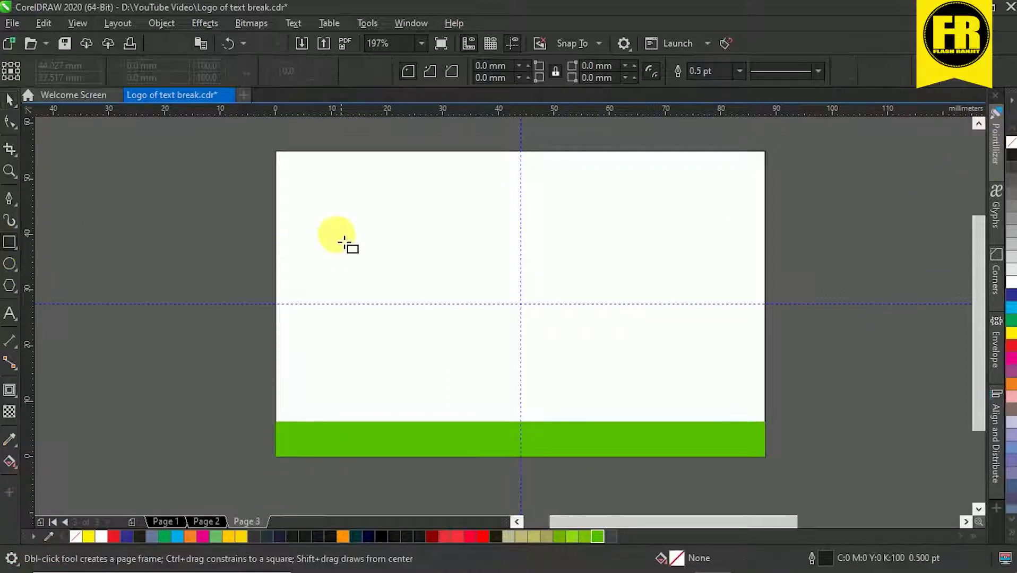
left_click_drag(305, 213, 396, 443)
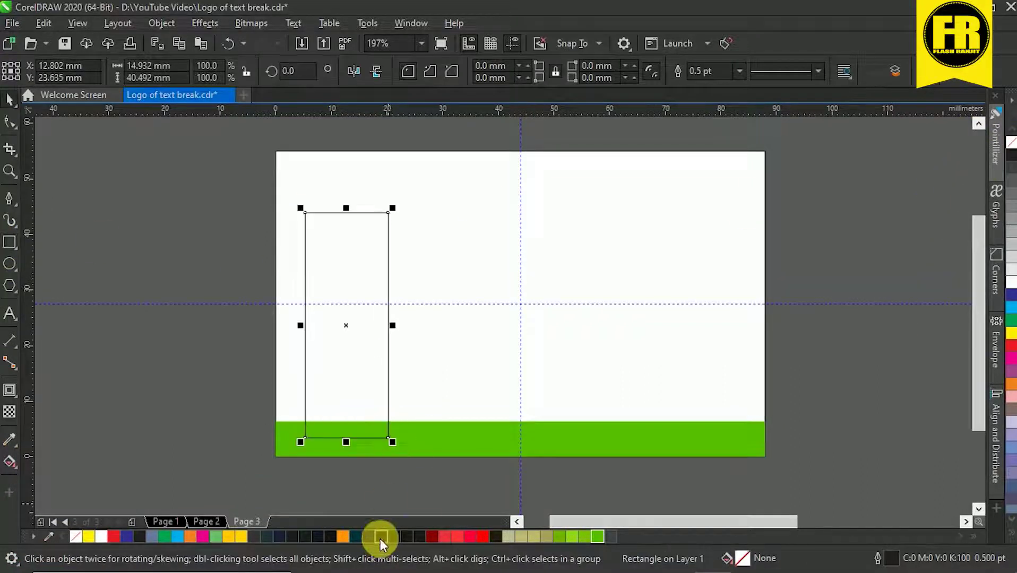
left_click(419, 537)
left_click(428, 447, "shift")
key("b")
left_click(192, 382)
left_click_drag(343, 359, 410, 345)
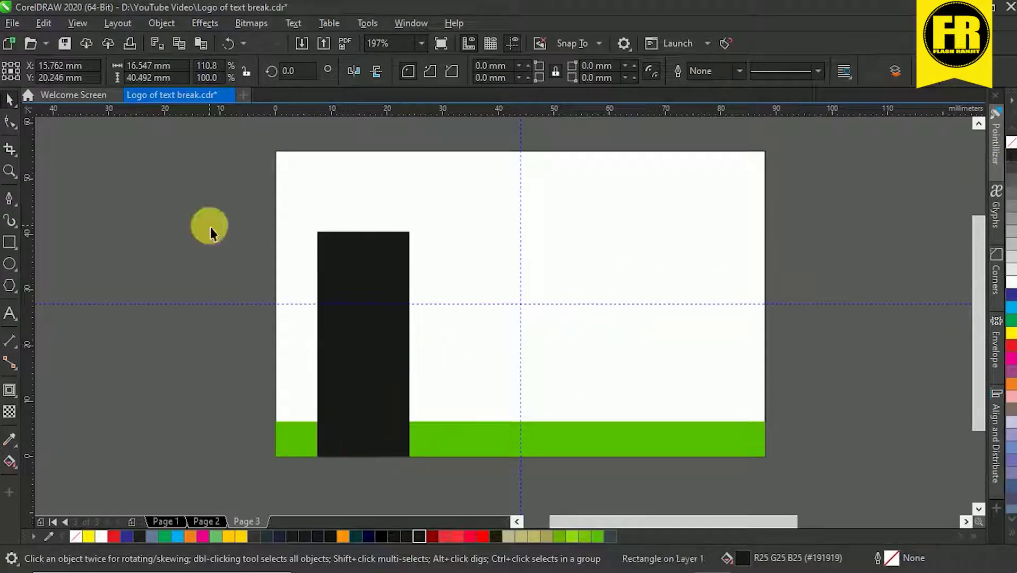
left_click(210, 227)
Create a page-sized rectangle as the card base and PowerClip the green strip inside it
left_click(517, 194)
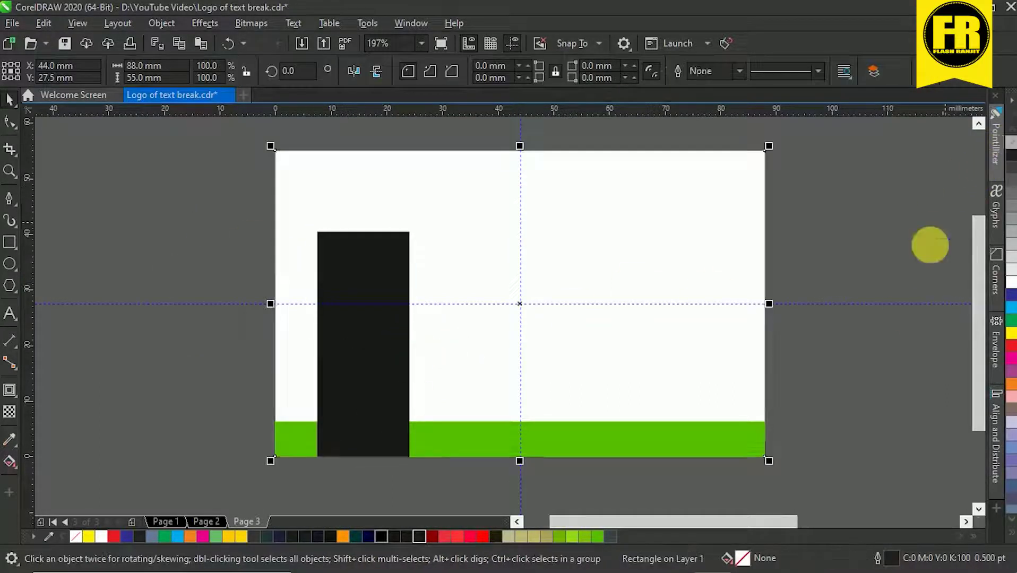
left_click(888, 306)
right_click(620, 435)
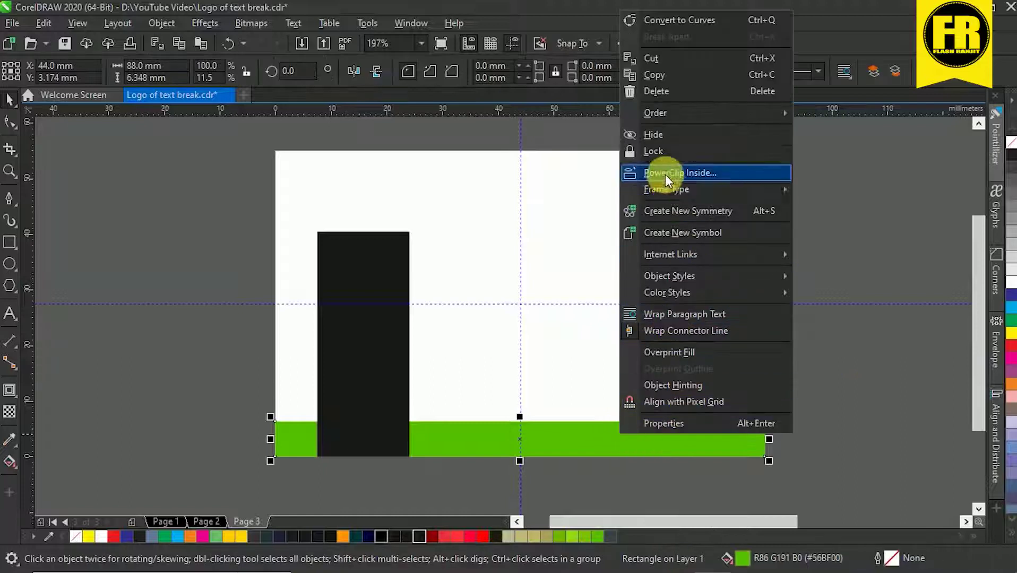
left_click(665, 175)
left_click(738, 372)
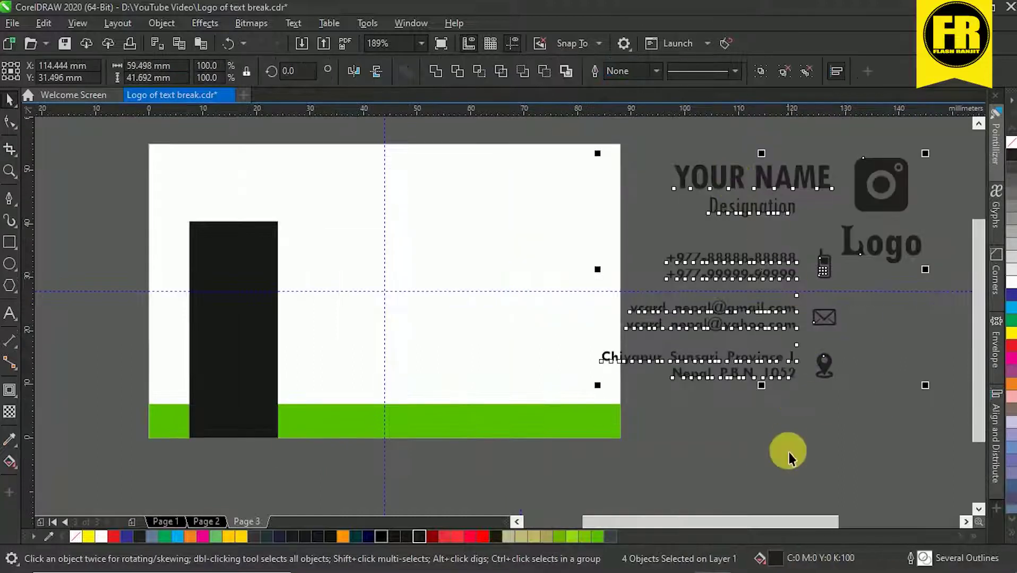
Place the logo group over the upper end of the dark column and fill its word "Logo" green (#56BF00)
left_click(788, 454)
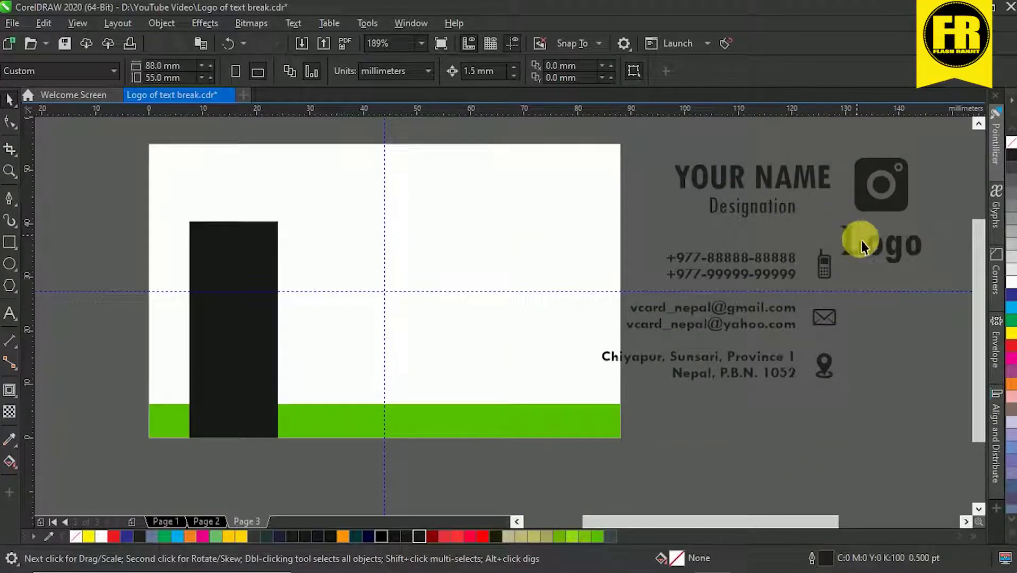
left_click_drag(862, 243, 244, 226)
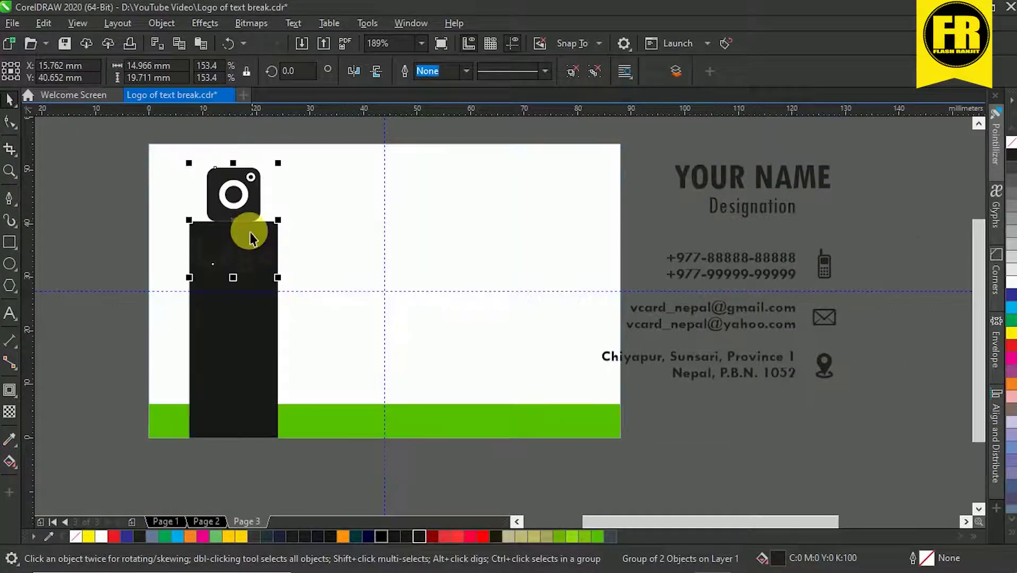
scroll(212, 186, "up", 3)
left_click(193, 271, "ctrl")
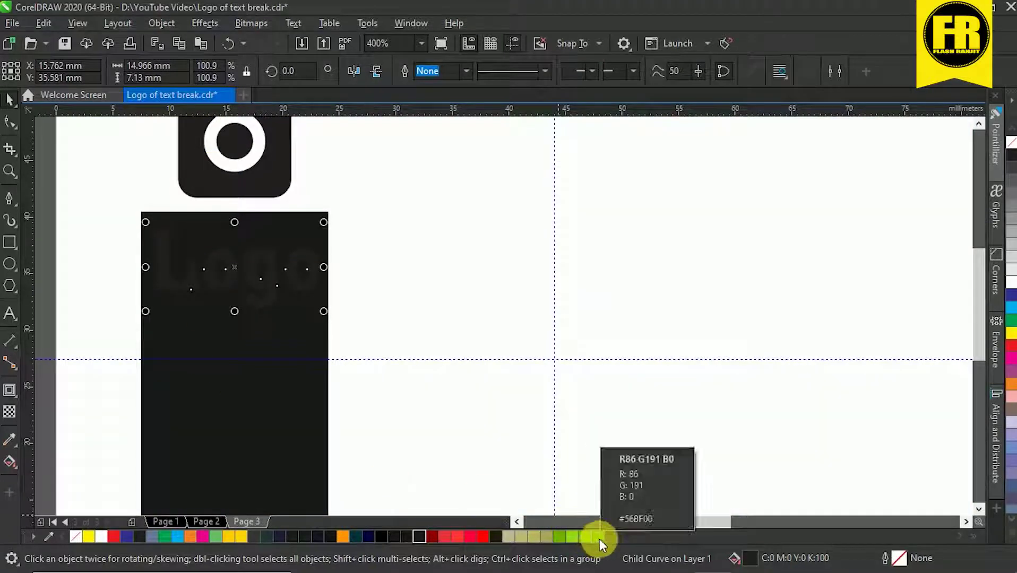
left_click(598, 537)
Move the name and designation text onto the card's upper right and fill it green (#56BF00)
scroll(281, 286, "down", 2)
key("Escape")
left_click_drag(789, 250, 530, 260)
left_click(597, 537)
key("Escape")
Move the phone, e-mail and address lines with their icons onto the card below the designation
left_click_drag(751, 302, 511, 307)
left_click_drag(885, 314, 637, 316)
left_click(539, 356, "shift")
left_click_drag(529, 352, 518, 352)
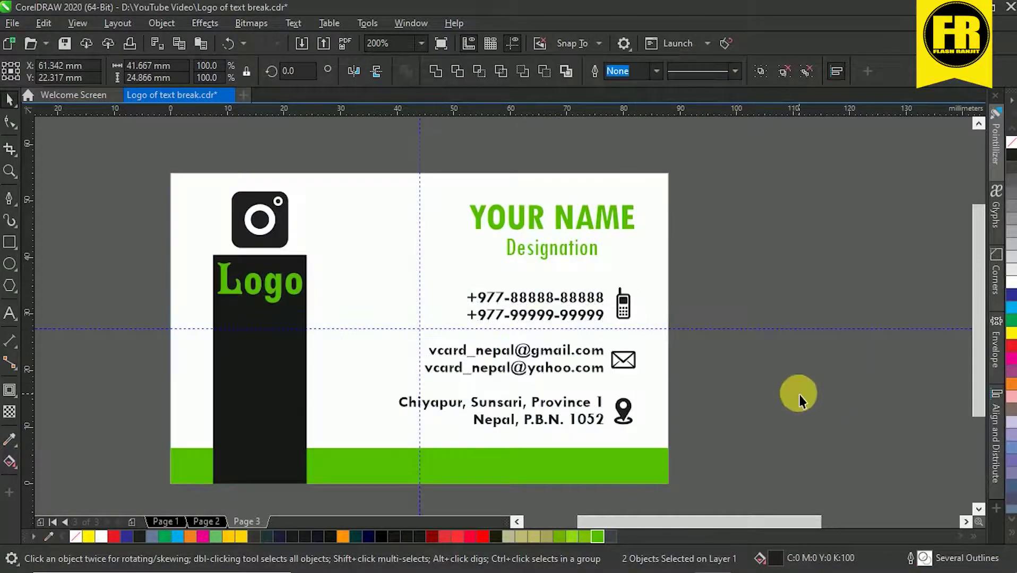
left_click(799, 394)
left_click_drag(580, 356, 574, 355)
Draw a circle about 7.3 mm in diameter and centre it around the phone icon
left_click(766, 434)
key("z")
left_click_drag(521, 267, 715, 457)
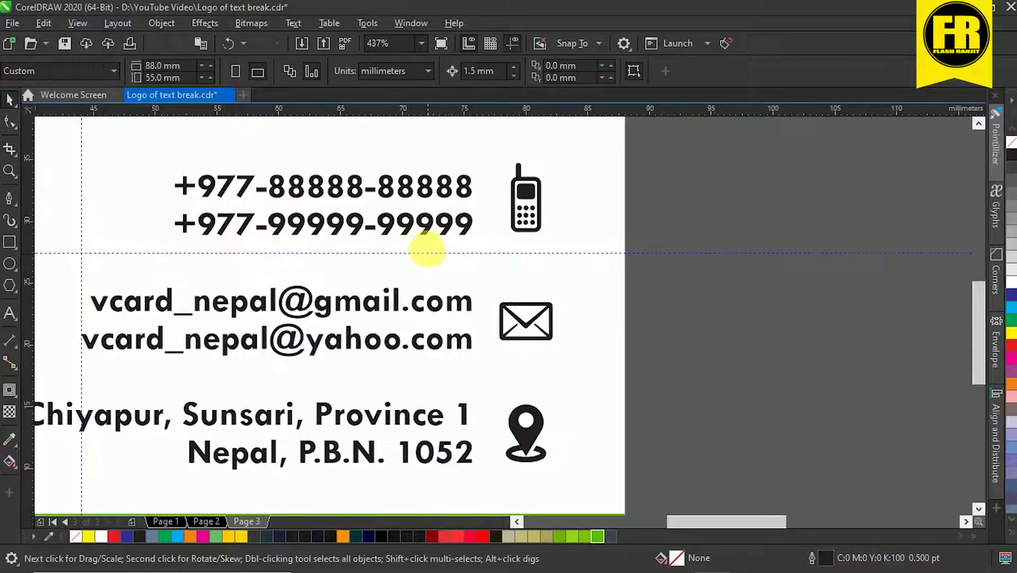
left_click(15, 260)
left_click_drag(481, 151, 574, 242)
key("space")
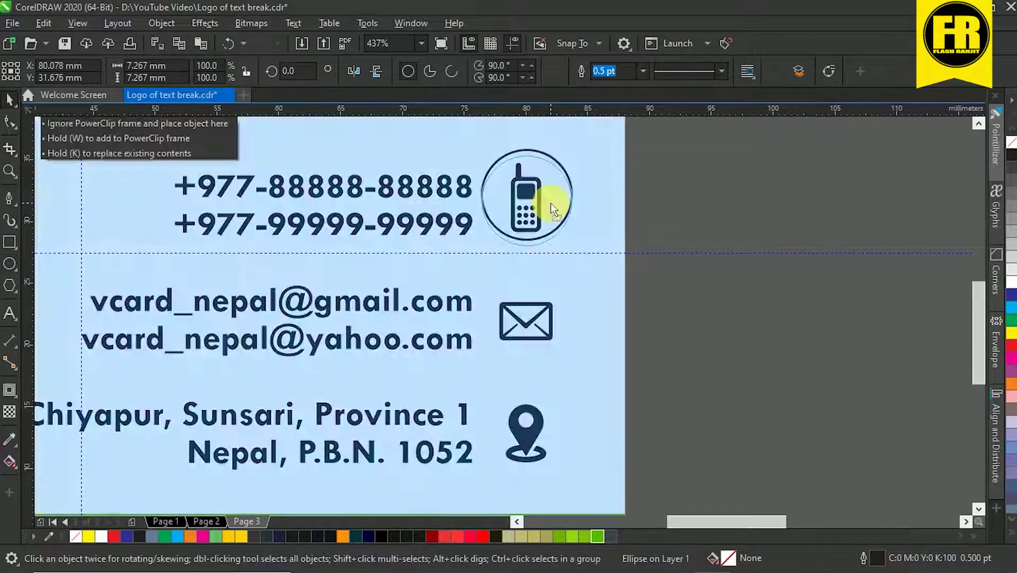
Fill the circle green (#56BF00), remove its outline and place it behind the phone icon
left_click(594, 536)
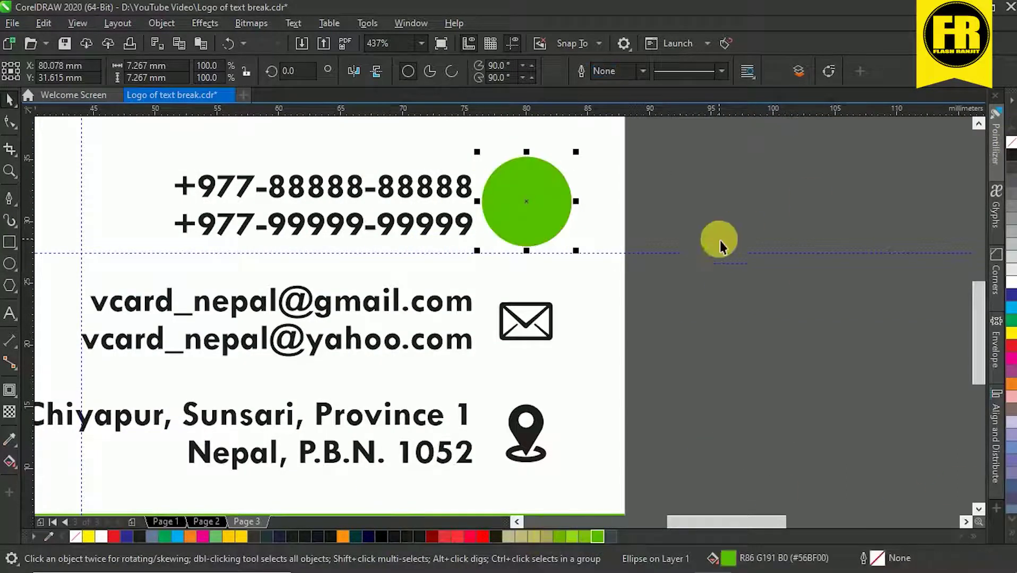
left_click(595, 317)
left_click(745, 364)
Copy the green circle down behind the envelope icon and repeat the copy behind the location icon
left_click(567, 211)
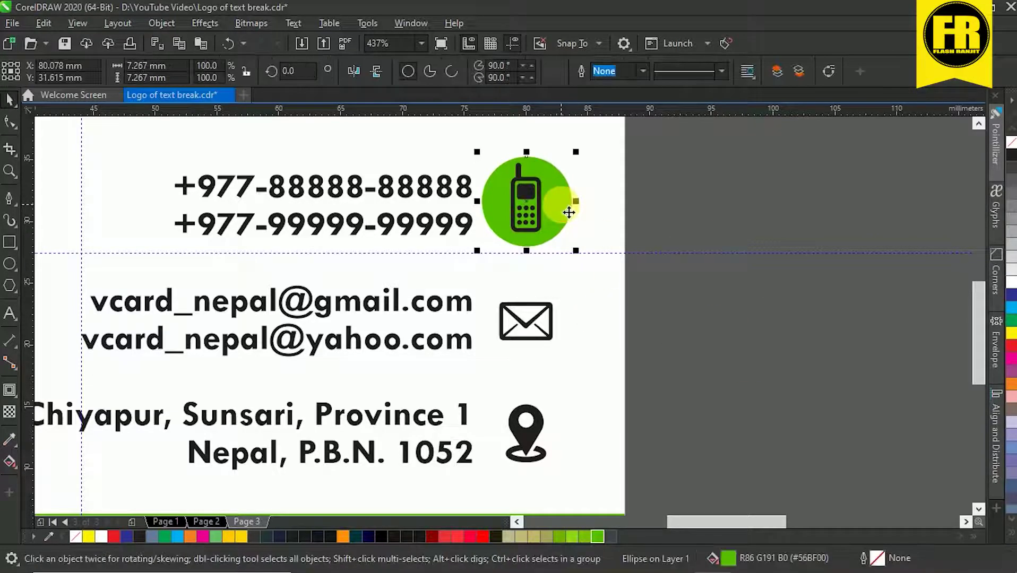
left_click_drag(567, 212, 578, 328)
right_click(579, 327)
key("ctrl+r")
left_click(756, 402)
Fill the group of three contact icons white
left_click(531, 429)
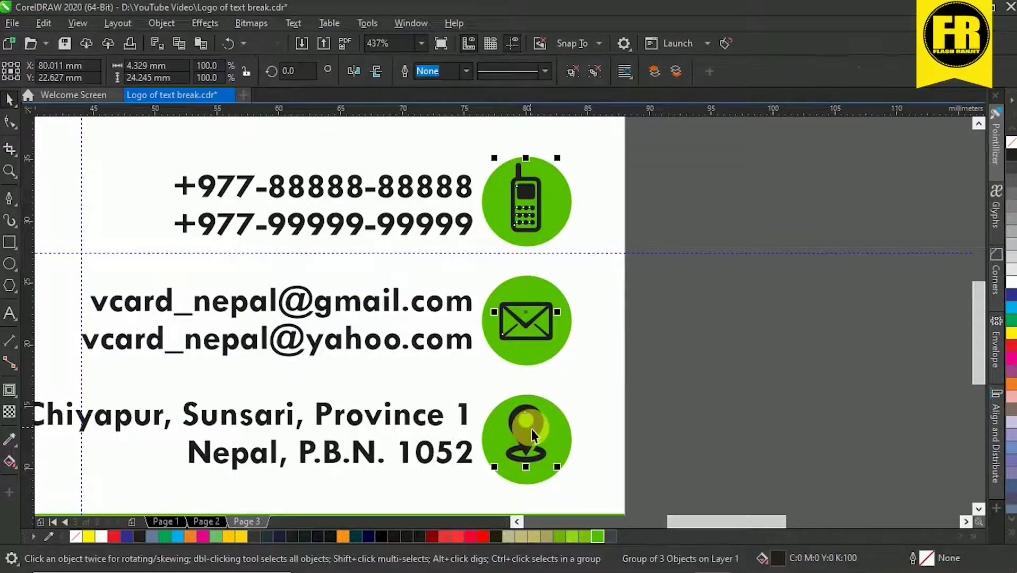
left_click(1013, 285)
left_click(818, 292)
Round all corners of the card's base rectangle with a radius of 4 mm
scroll(829, 284, "down", 2)
left_click_drag(472, 231, 493, 274)
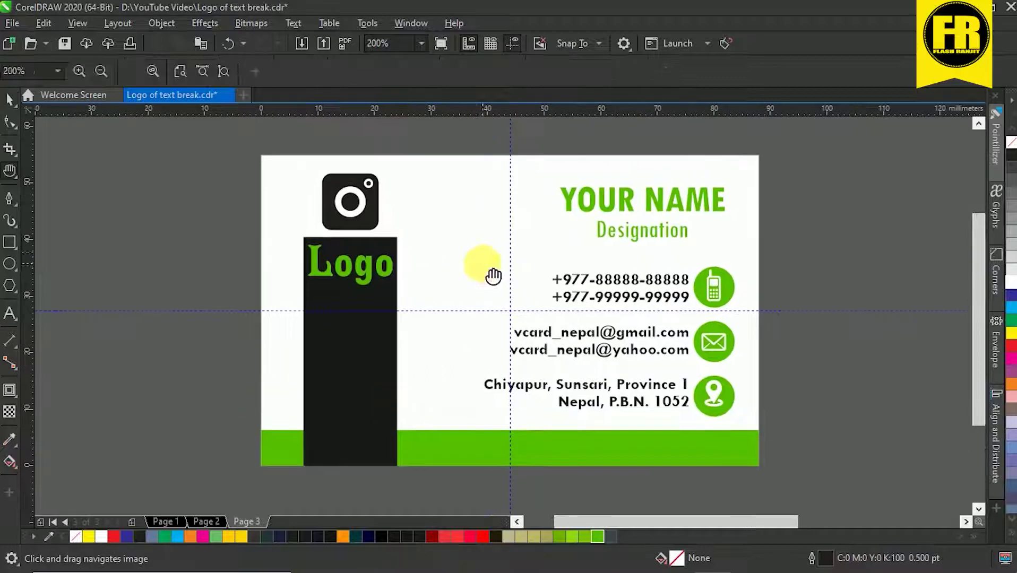
left_click(493, 272)
type("4")
key("Return")
key("Escape")
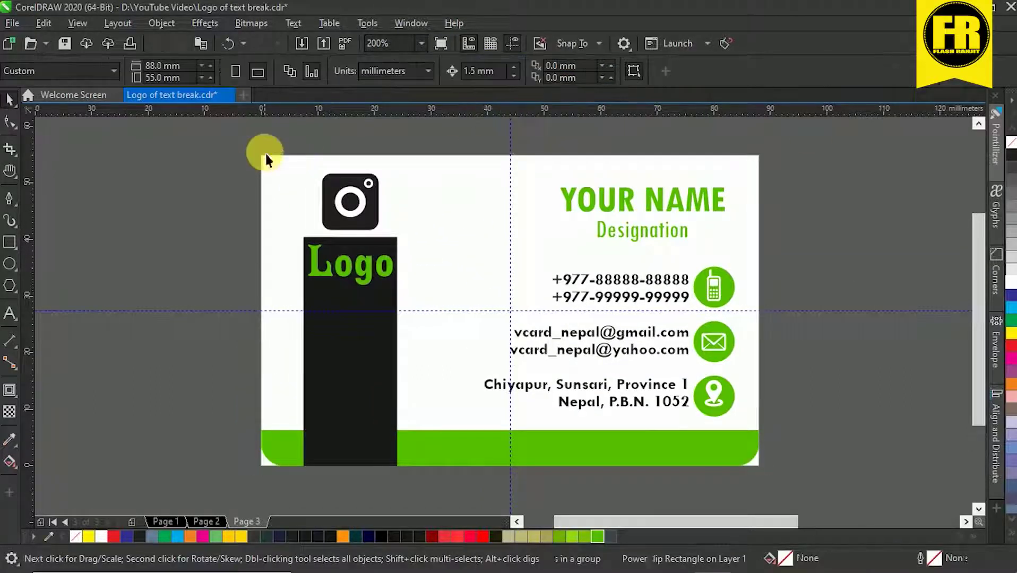
Group all objects of the green card and move the group off the page to the left
left_click_drag(247, 141, 791, 500)
key("ctrl+g")
scroll(591, 262, "down", 1)
left_click_drag(621, 276, 362, 277)
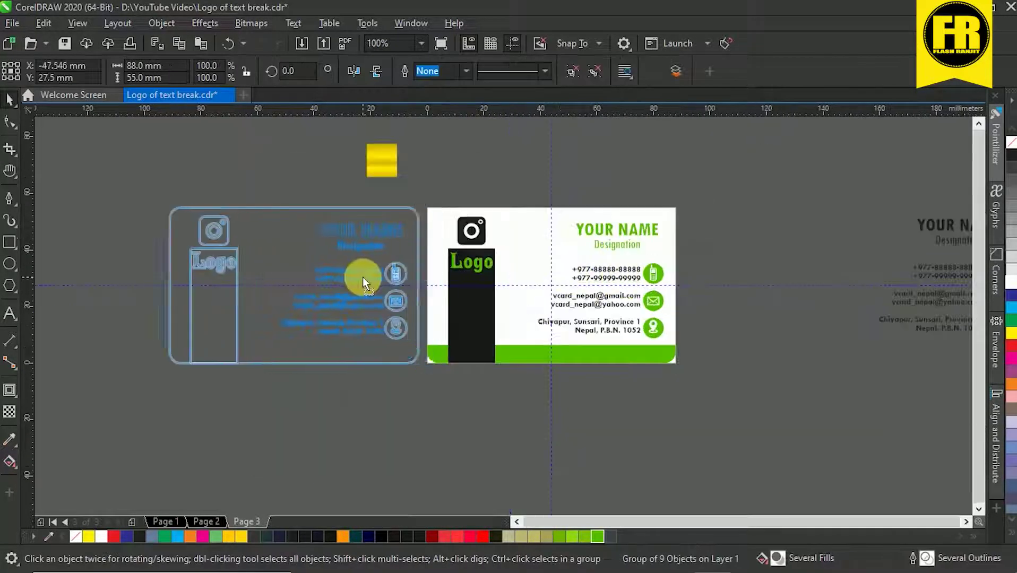
Fill only the rounded base rectangle inside the green card group white, undoing the fill applied to the whole group
key("F2")
left_click_drag(145, 188, 481, 411)
left_click(1012, 283)
key("ctrl+z")
left_click(508, 387, "ctrl")
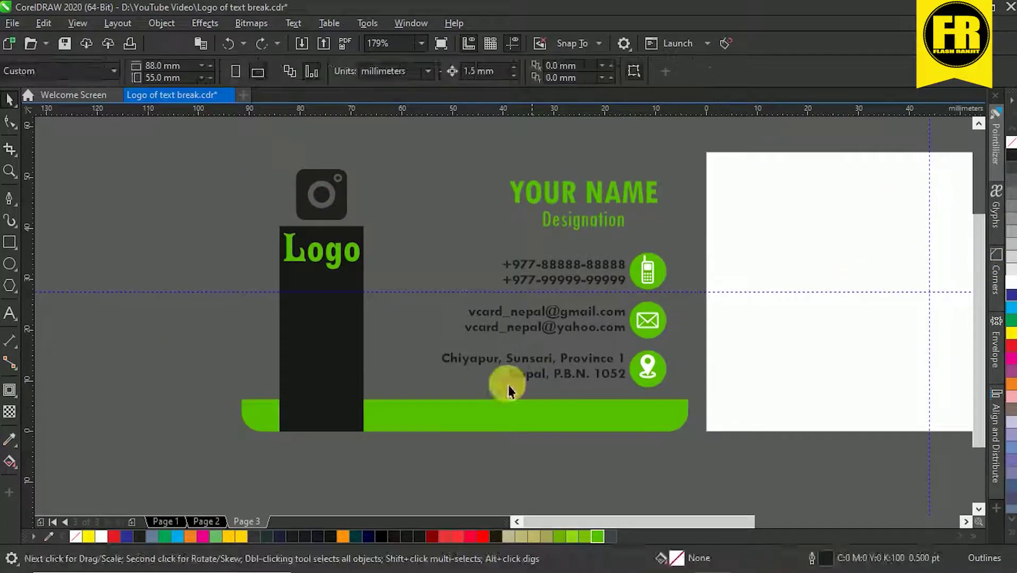
left_click(1012, 283)
left_click(181, 205)
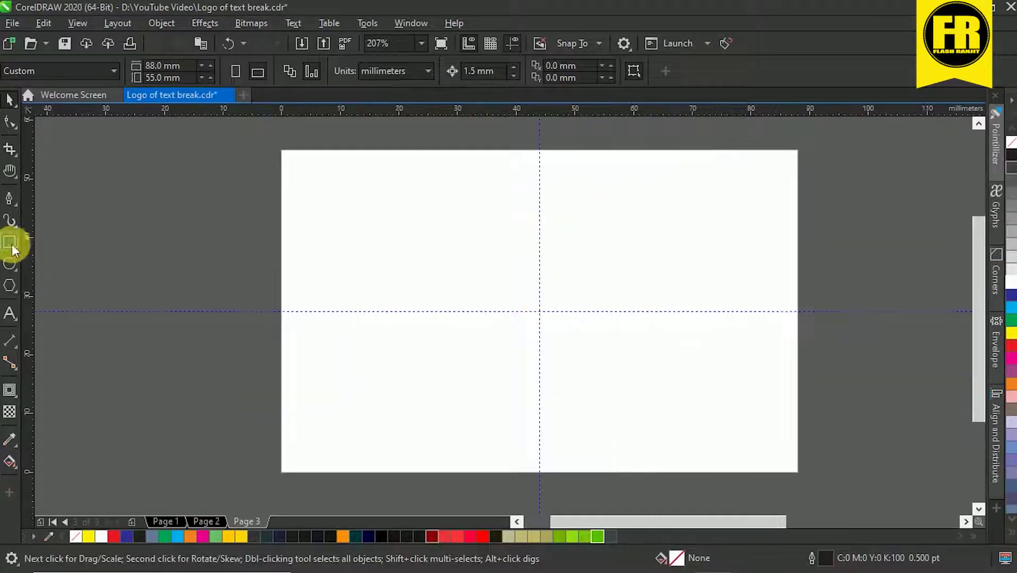
Create a page-wide rectangle about 42.3 mm high from the page's upper edge and convert it to curves
double_click(9, 244)
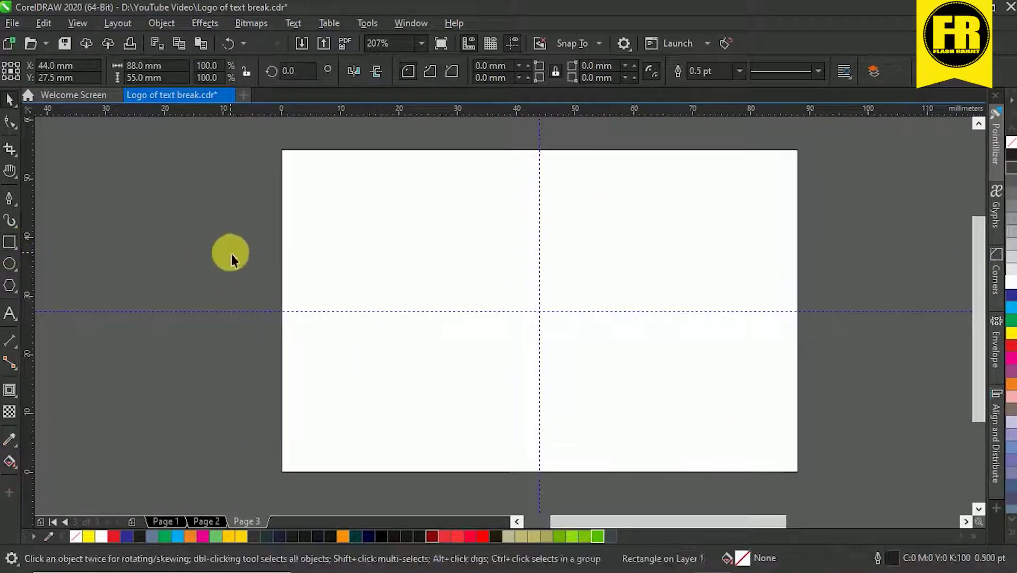
left_click_drag(551, 492, 539, 406)
Add a node on the shape's lower edge left of centre and shorten the shape to about 40.1 mm high
left_click(7, 125)
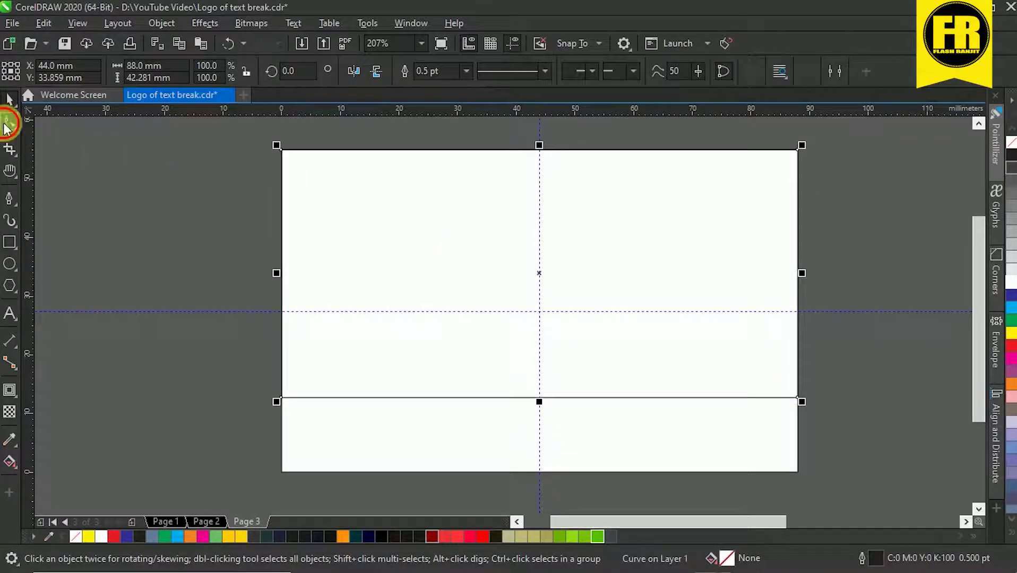
left_click(430, 399)
right_click(431, 399)
left_click(474, 134)
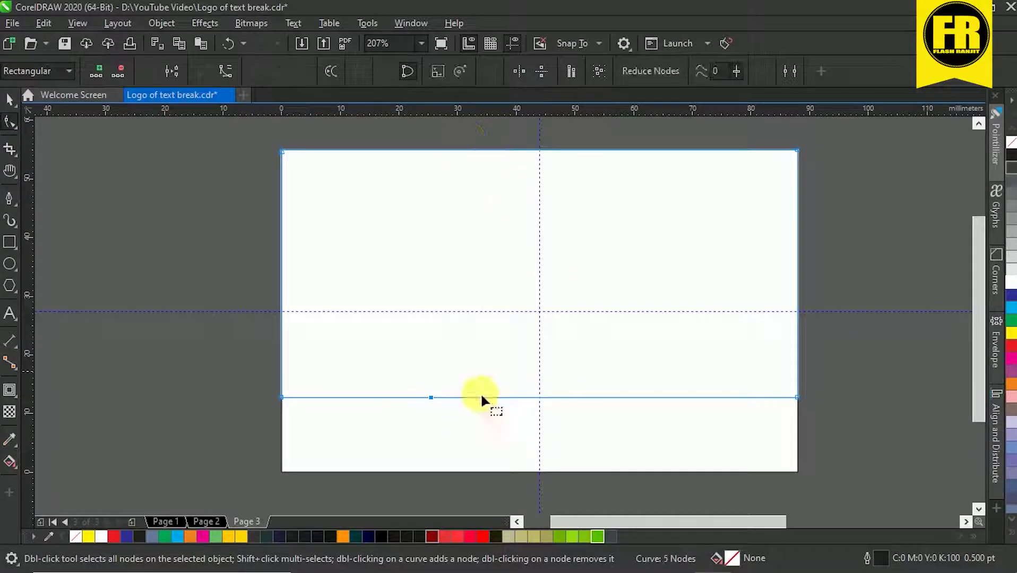
key("space")
left_click_drag(538, 401, 538, 389)
Raise the two lower end nodes, the right one higher, so the lower edge forms an off-centre V
left_click(10, 122)
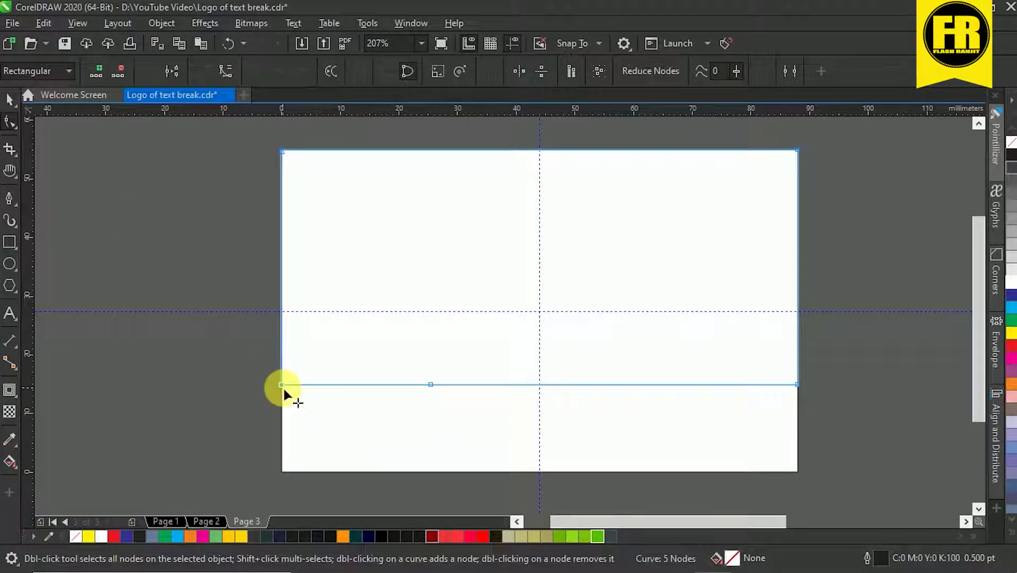
left_click_drag(281, 385, 287, 298)
left_click_drag(796, 386, 811, 198)
Convert the V's left segment to a curve, bend it into an arch and raise both end nodes slightly
right_click(345, 340)
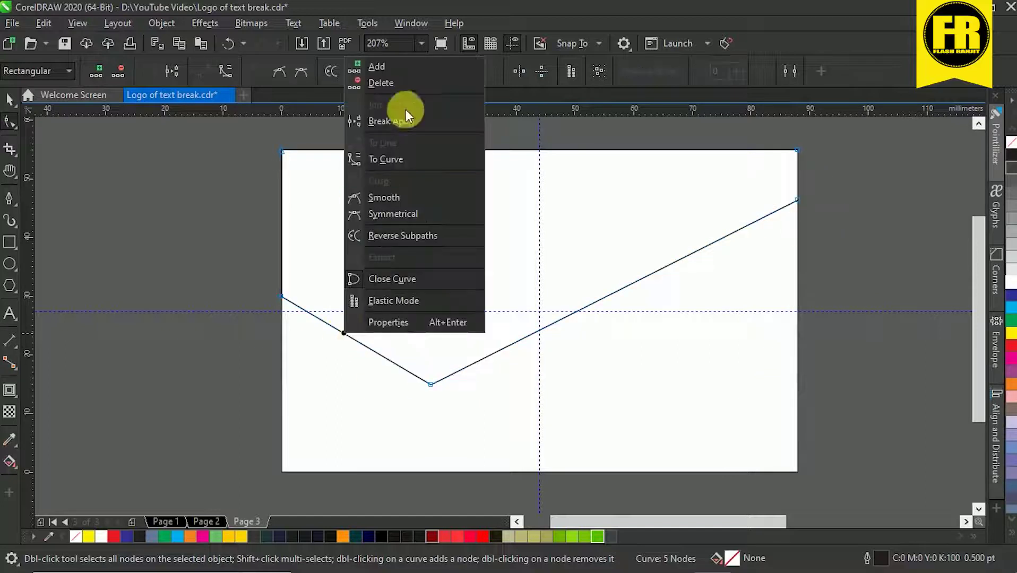
left_click(375, 158)
left_click_drag(355, 339, 364, 300)
left_click_drag(281, 296, 284, 261)
left_click_drag(798, 200, 797, 194)
Convert the V's right segment to a curve and bend it upward into a long arch with its handles
right_click(631, 279)
left_click(690, 382)
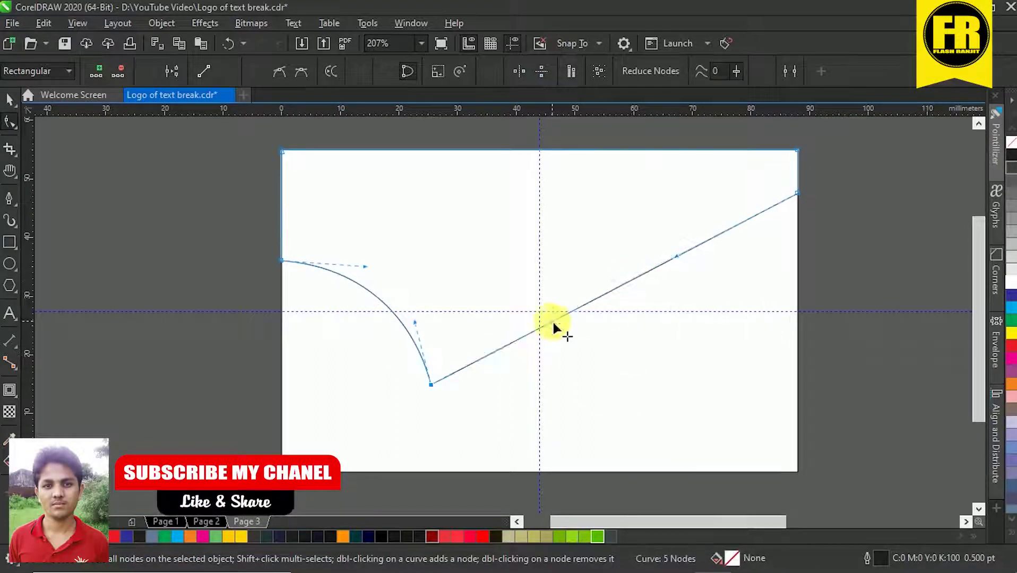
left_click_drag(553, 321, 530, 273)
left_click_drag(676, 257, 625, 230)
left_click_drag(530, 274, 507, 264)
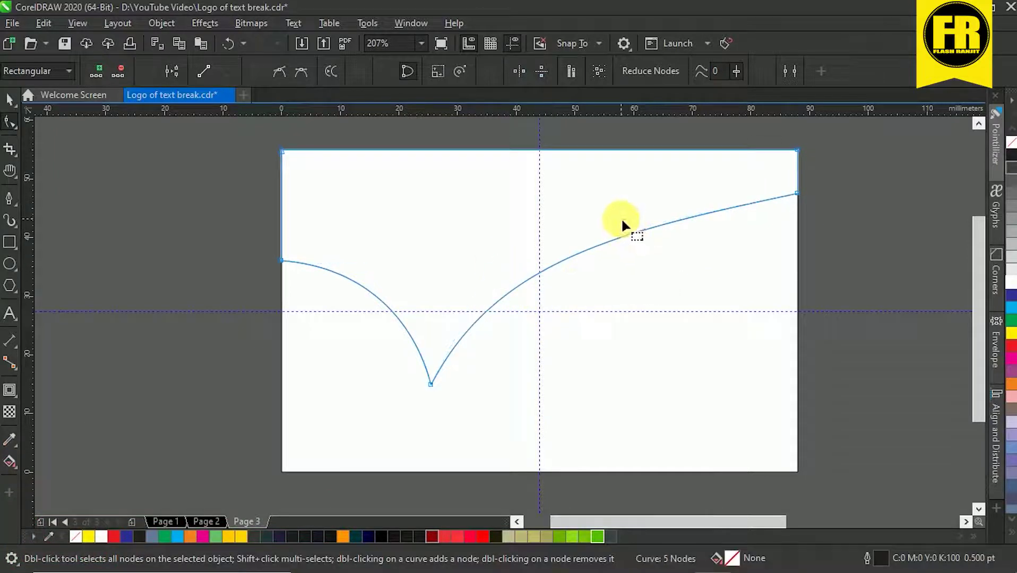
left_click_drag(662, 225, 611, 217)
key("space")
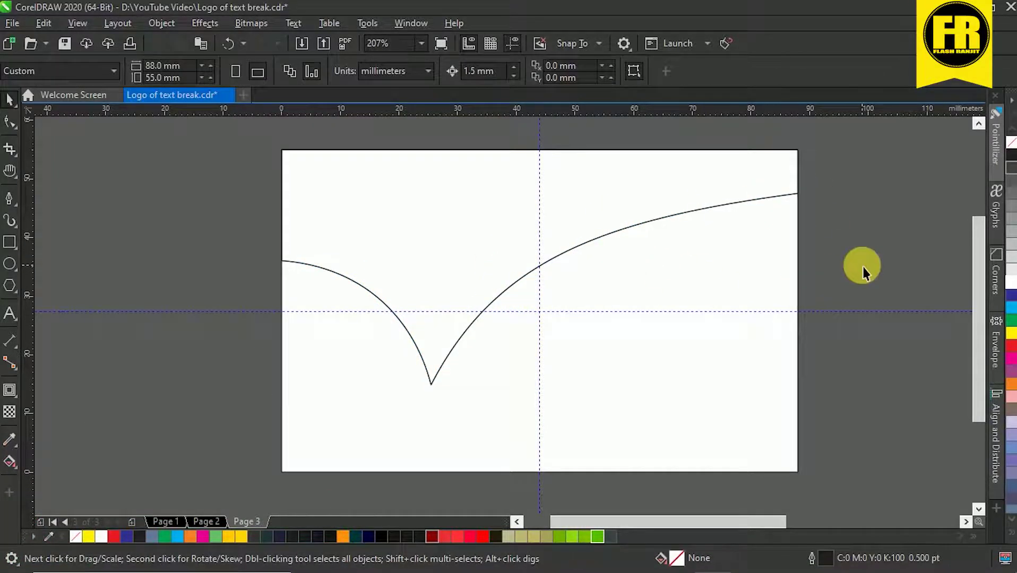
Fine-tune the handle at the lower end of the right arch and save the document
key("space")
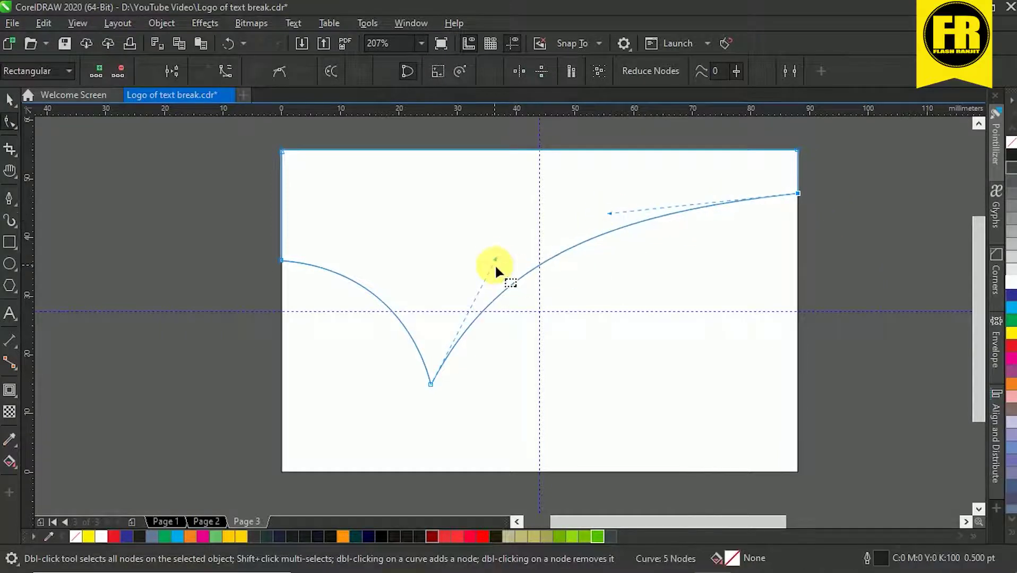
left_click_drag(495, 264, 482, 267)
key("space")
left_click(844, 264)
key("ctrl+s")
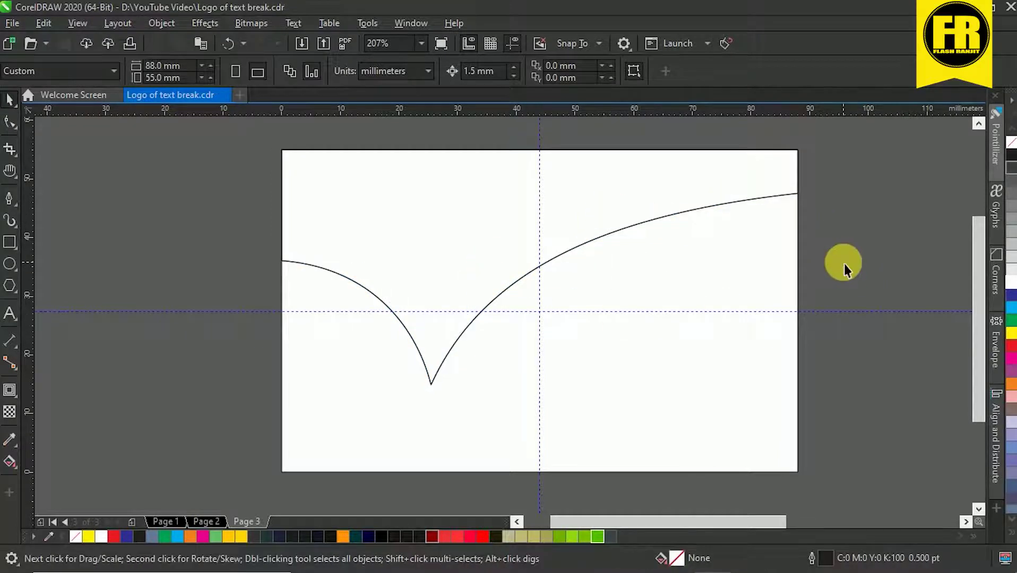
Steepen the right arch near the V's tip by shifting its lower handle further left
left_click(466, 329)
key("space")
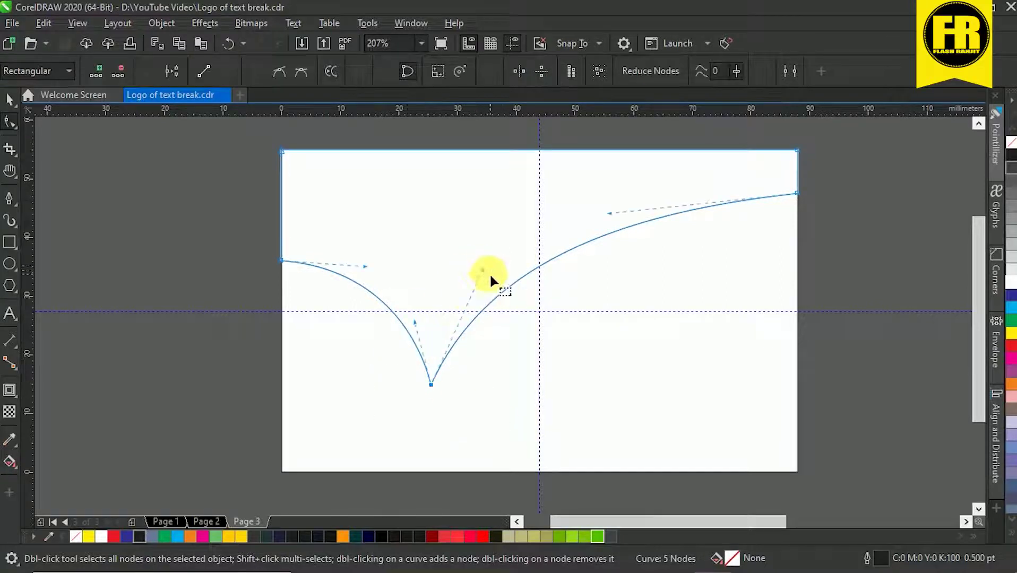
left_click_drag(489, 273, 469, 269)
key("space")
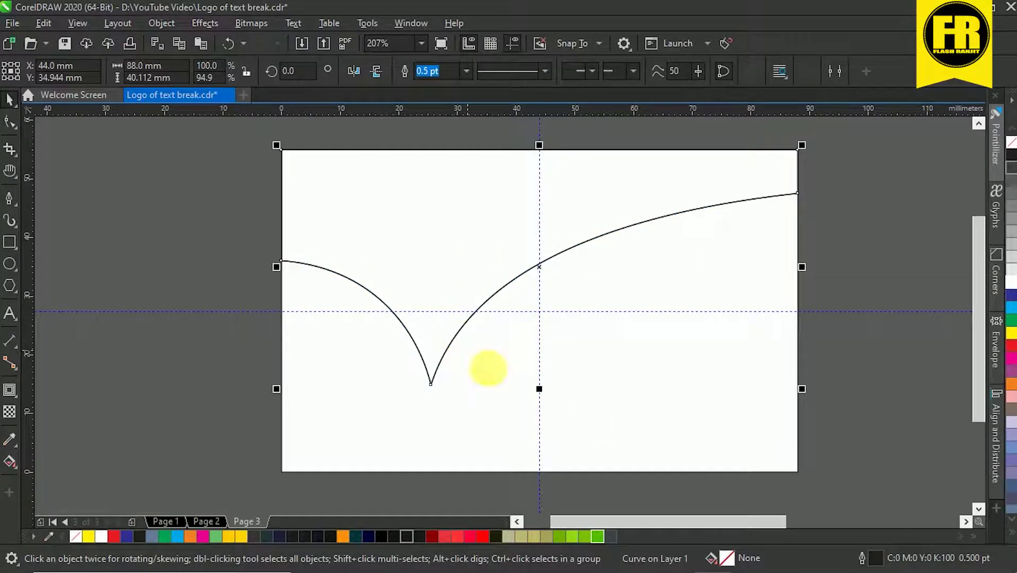
Duplicate the curved shape, raise the copy's two end nodes and adjust its handles to form a narrow tapering band
left_click(11, 121)
left_click_drag(281, 261, 282, 236)
left_click_drag(415, 321, 427, 322)
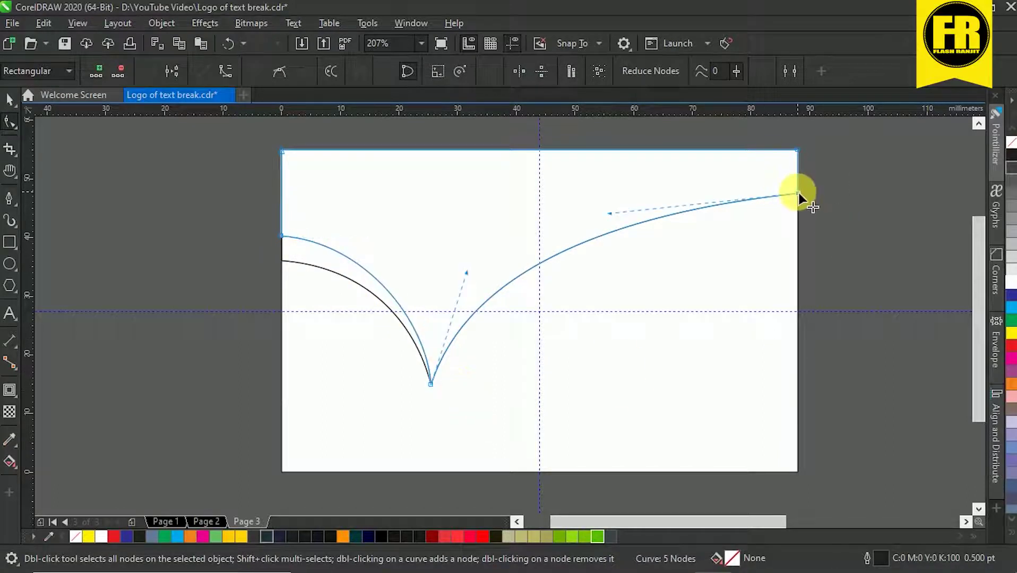
left_click_drag(799, 194, 797, 171)
left_click_drag(465, 271, 453, 264)
key("space")
left_click(879, 387)
Fill the upper curved shape black (#000000), undoing its accidental move
left_click(400, 196)
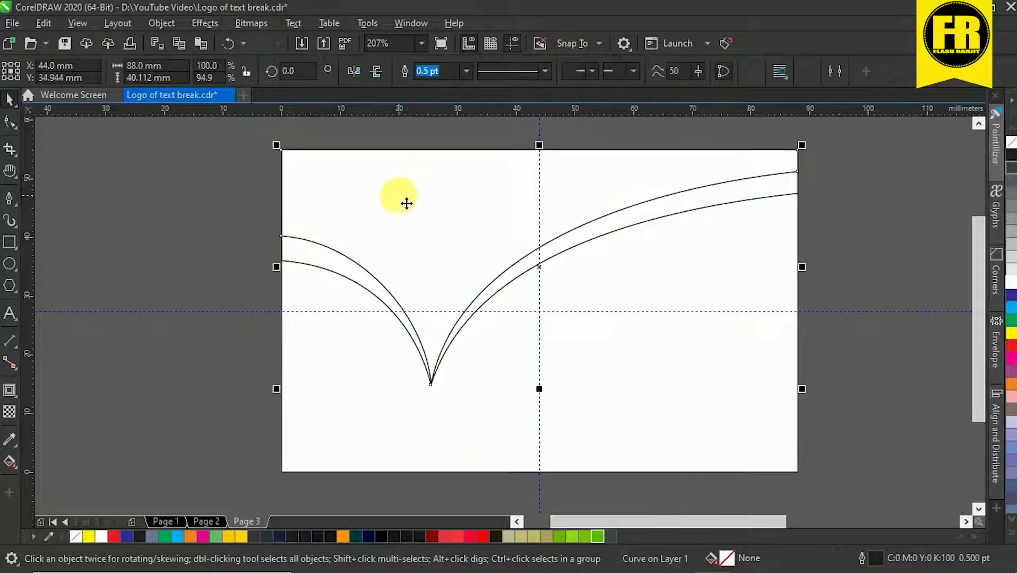
left_click_drag(399, 196, 441, 217)
key("ctrl+z")
left_click(380, 537)
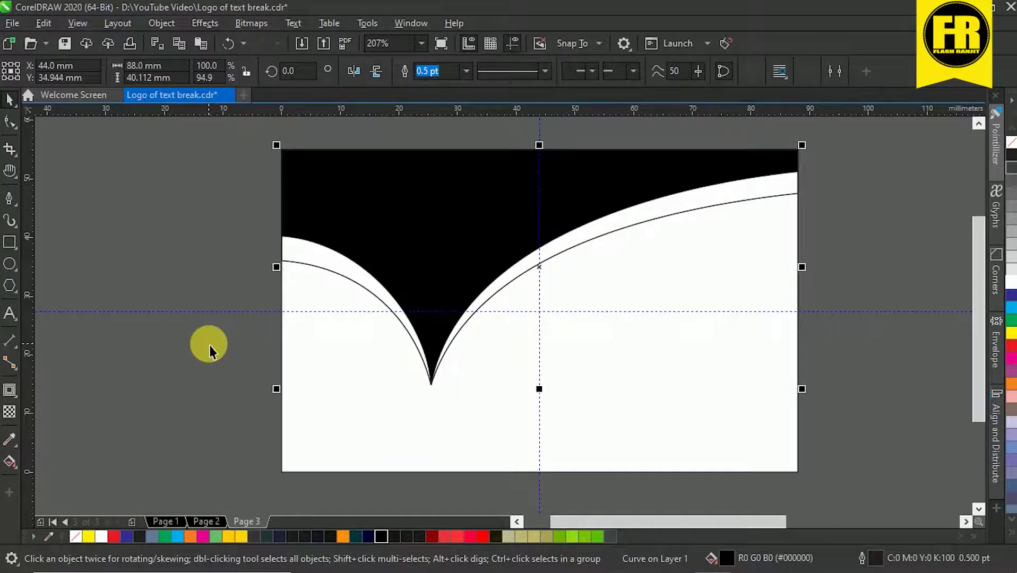
Fill the upper curved shape with dark grey (#191919)
left_click(213, 349)
left_click(408, 231)
left_click(420, 536)
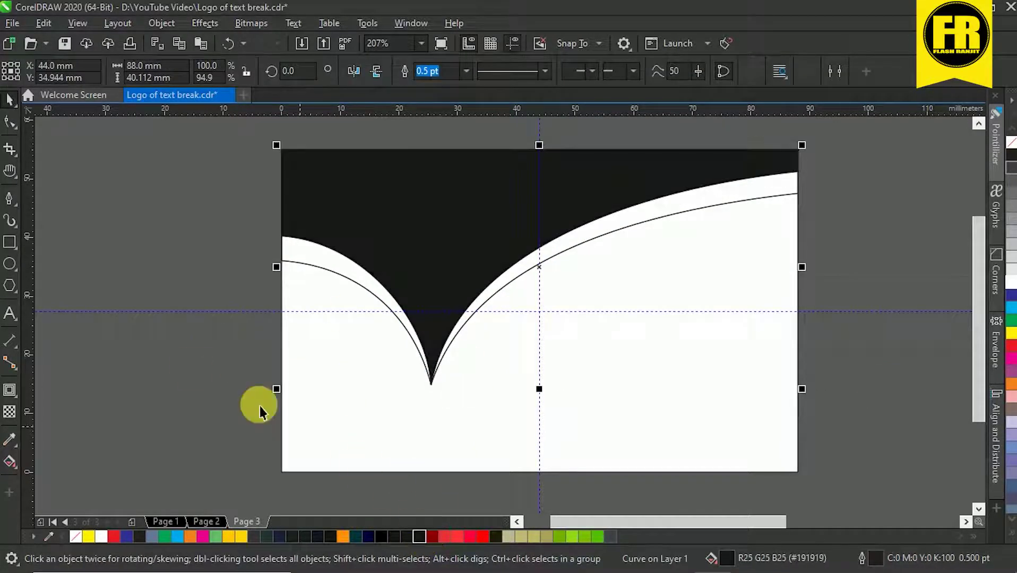
left_click(258, 407)
Fill the narrow tapering band dark red and remove the outlines of both curved shapes
left_click(319, 266)
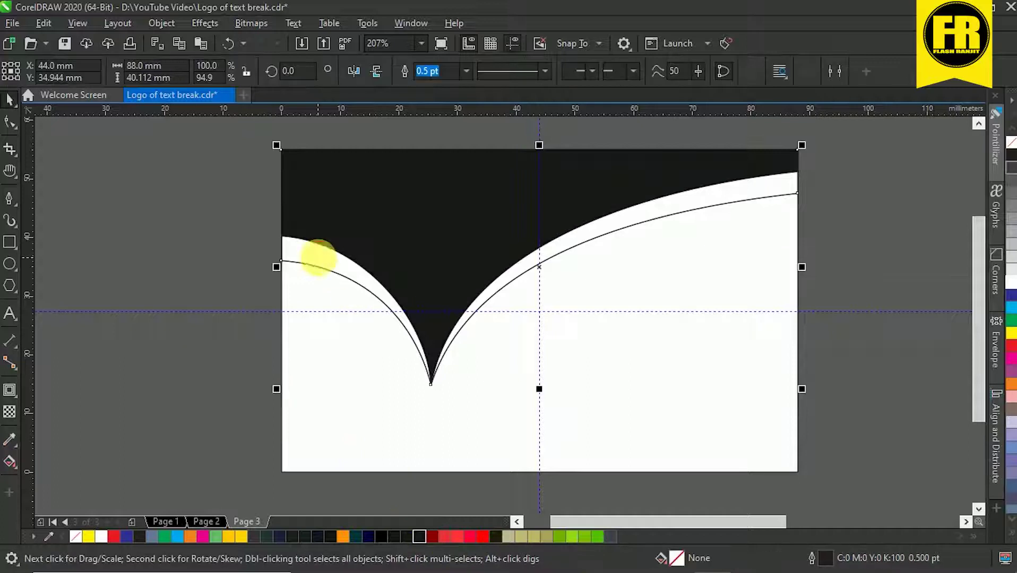
left_click(430, 536)
right_click(1012, 143)
left_click(391, 209)
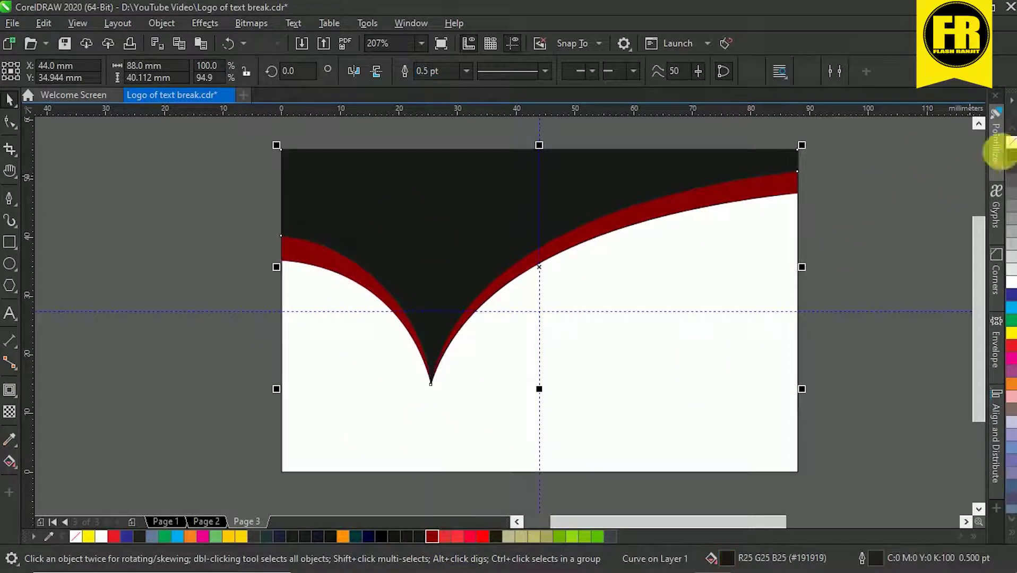
left_click(895, 318)
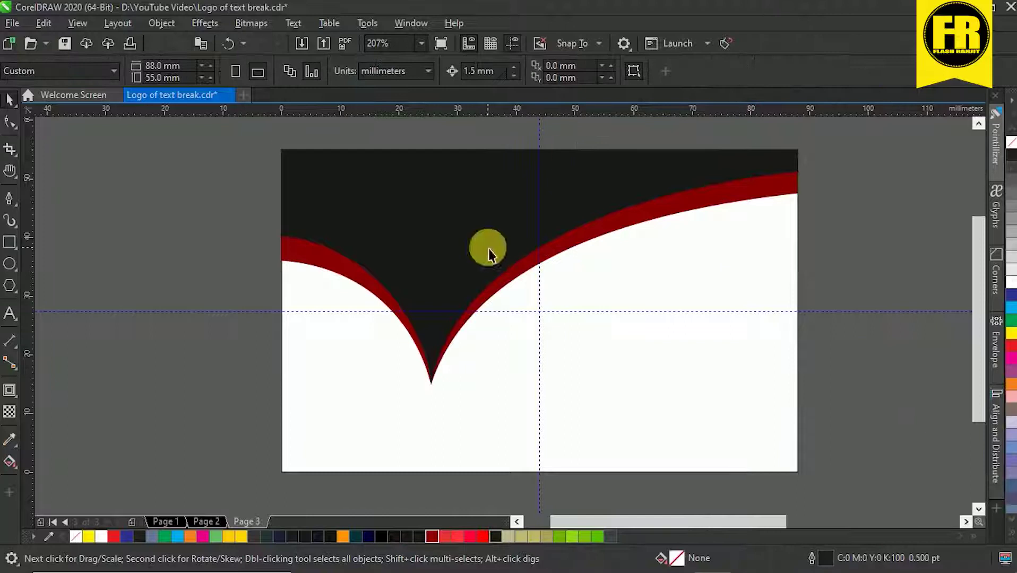
Draw a closed tapering swoosh about 65 × 36 mm with the Pen tool, from near the V's tip past the card's upper right edge
left_click(9, 200)
left_click_drag(818, 163, 914, 148)
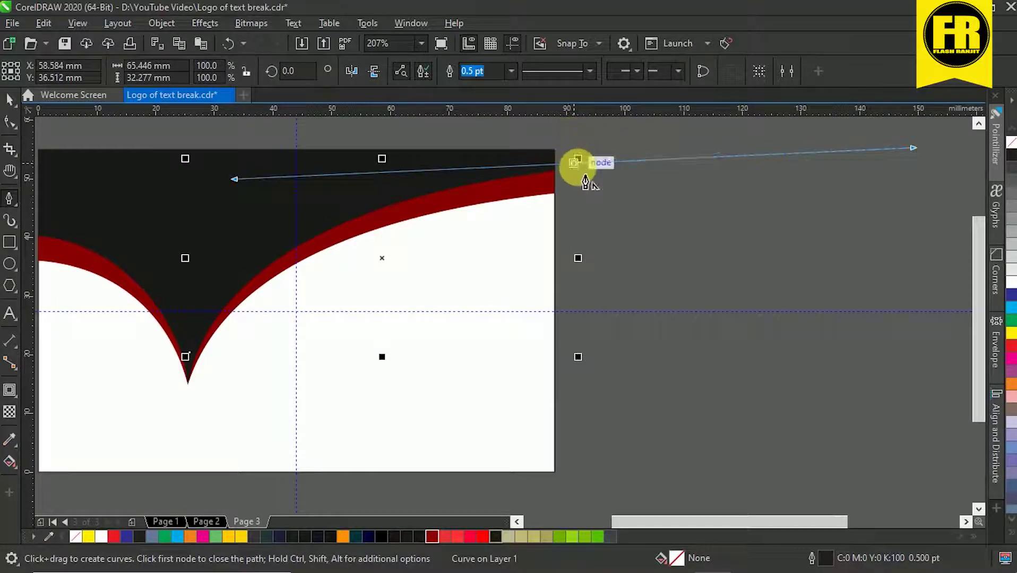
left_click(574, 143)
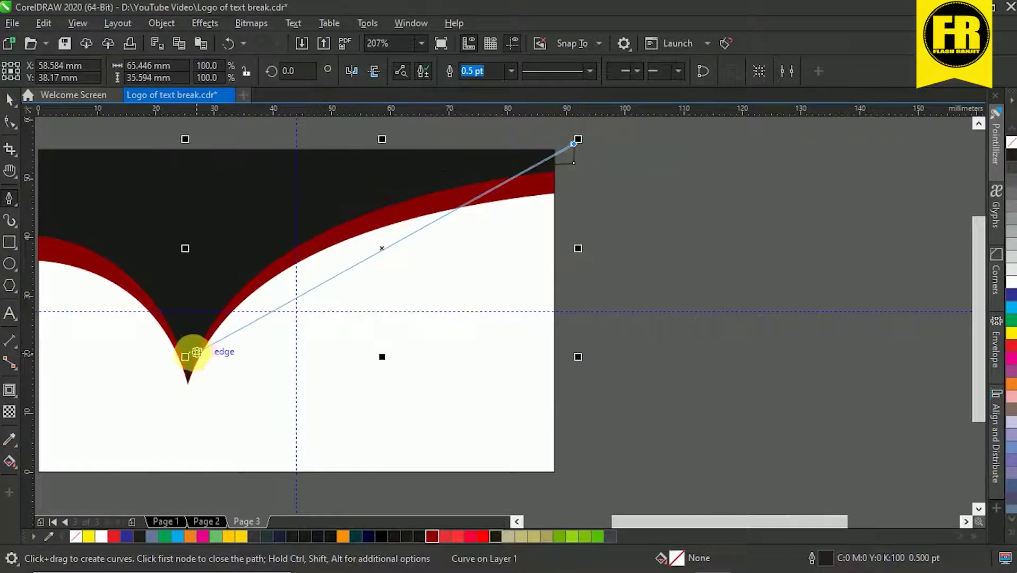
left_click_drag(188, 355, 246, 143)
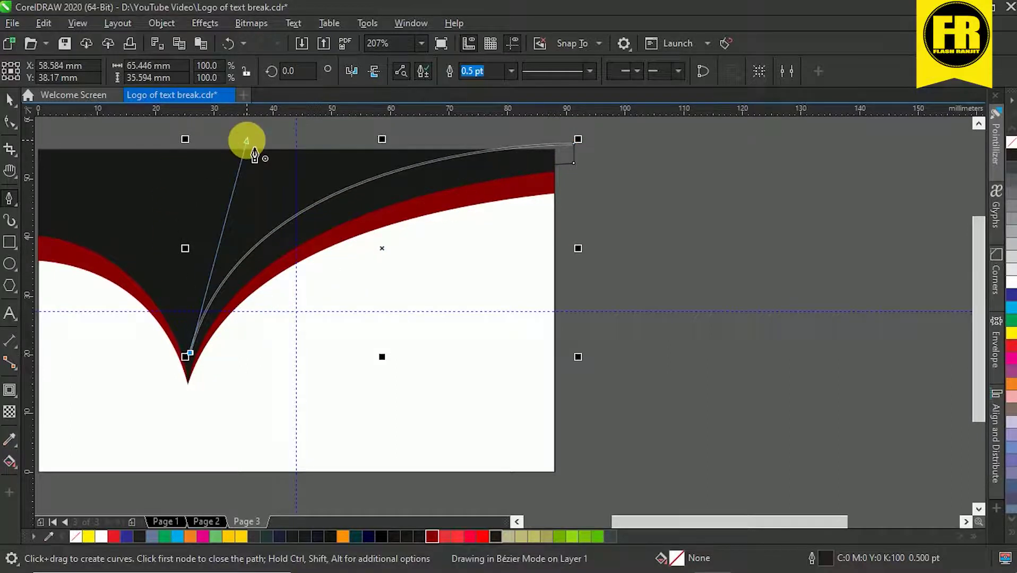
key("Escape")
scroll(770, 215, "down", 4)
left_click(10, 100)
scroll(596, 182, "up", 3)
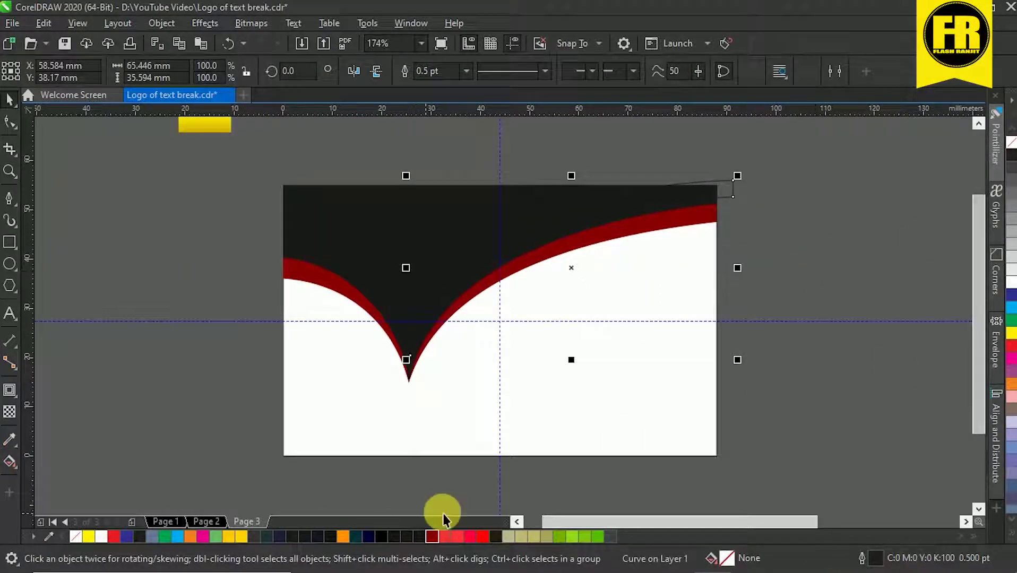
Fill the new swoosh red (#FF0000) and remove its outline
left_click(482, 537)
right_click(1011, 143)
left_click(839, 223)
Intersect the red swoosh with the dark upper shape and delete the original that overhangs the card
left_click(595, 213)
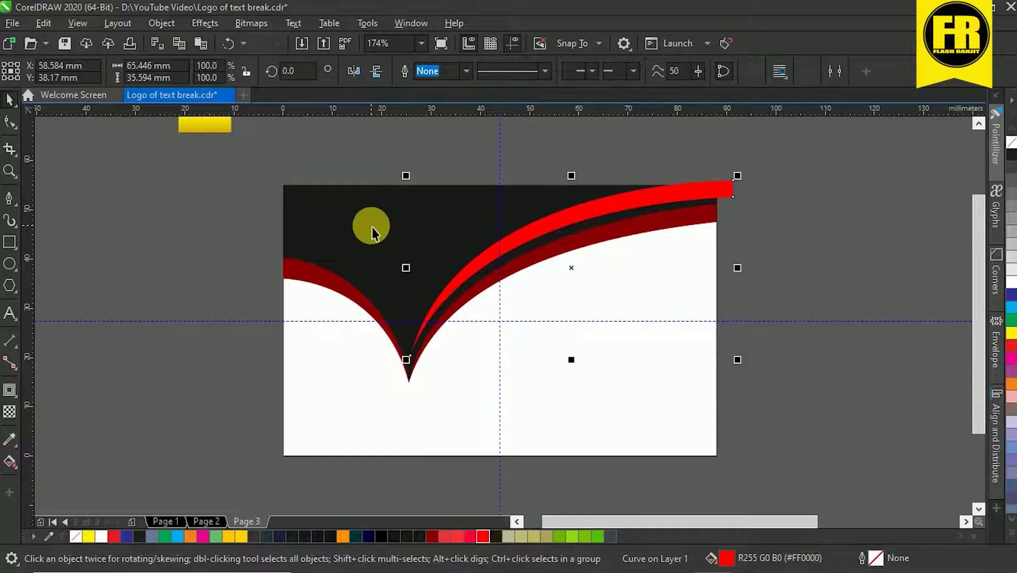
left_click(372, 230, "shift")
left_click(480, 70)
left_click(854, 270)
left_click(727, 191)
key("Delete")
Undo the move of the intersected swoosh piece and fill it red (#FF0000)
left_click_drag(626, 204, 516, 156)
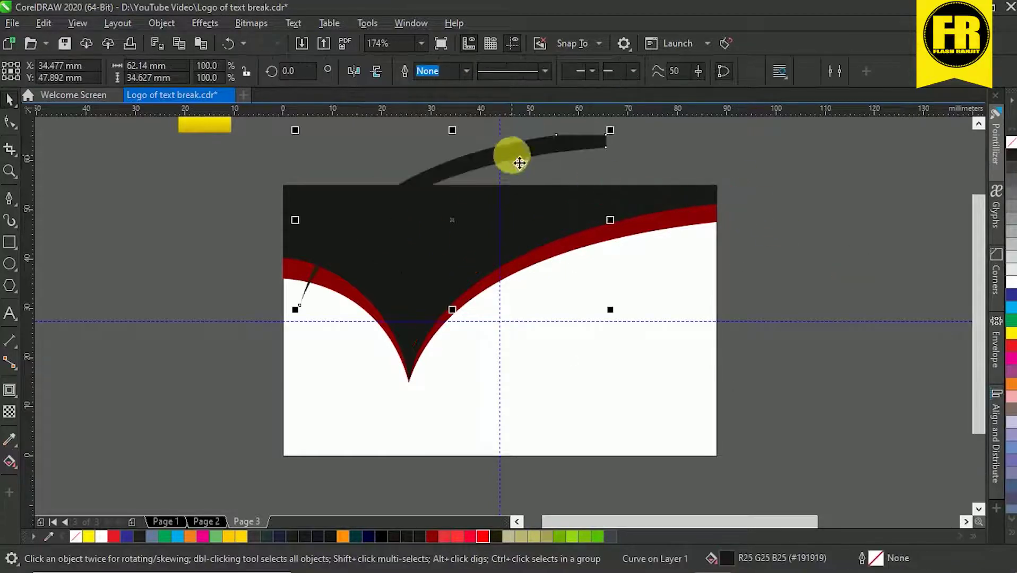
key("ctrl+z")
left_click(468, 537)
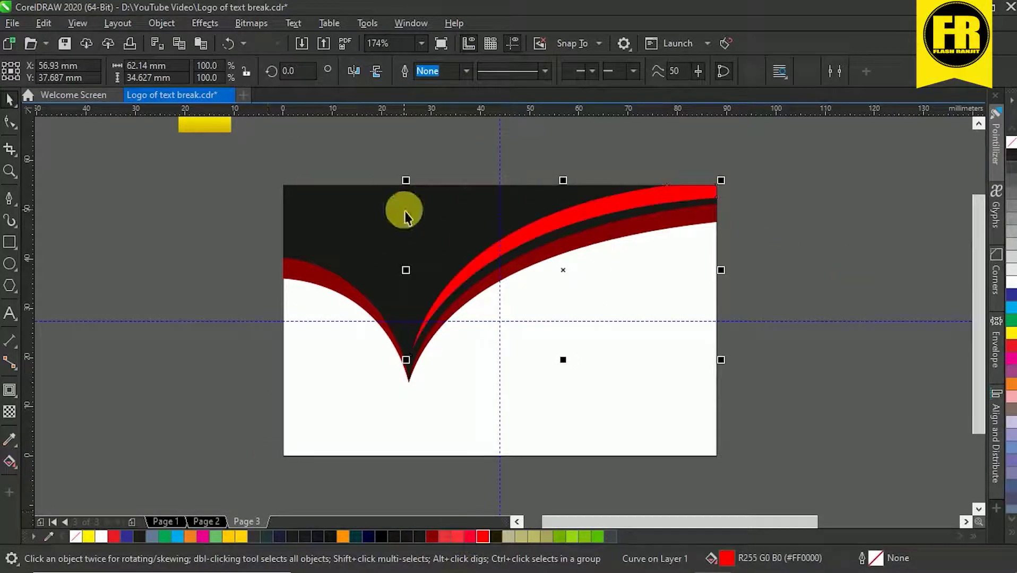
left_click(10, 122)
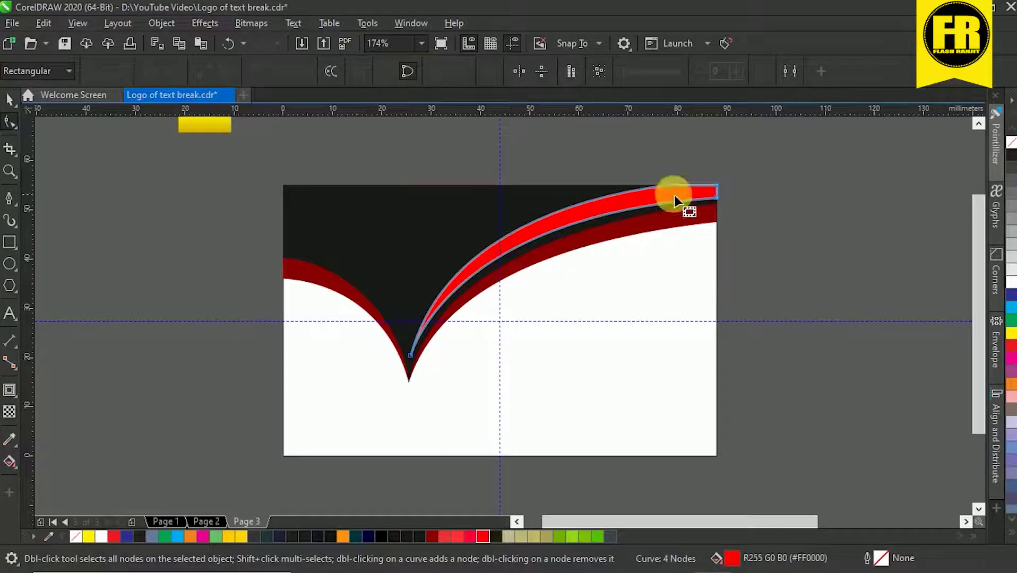
key("space")
left_click(181, 293)
Draw a closed tapering wedge about 37 × 7 mm with the Pen tool, below the dark red arch and past the card's right edge
left_click(7, 200)
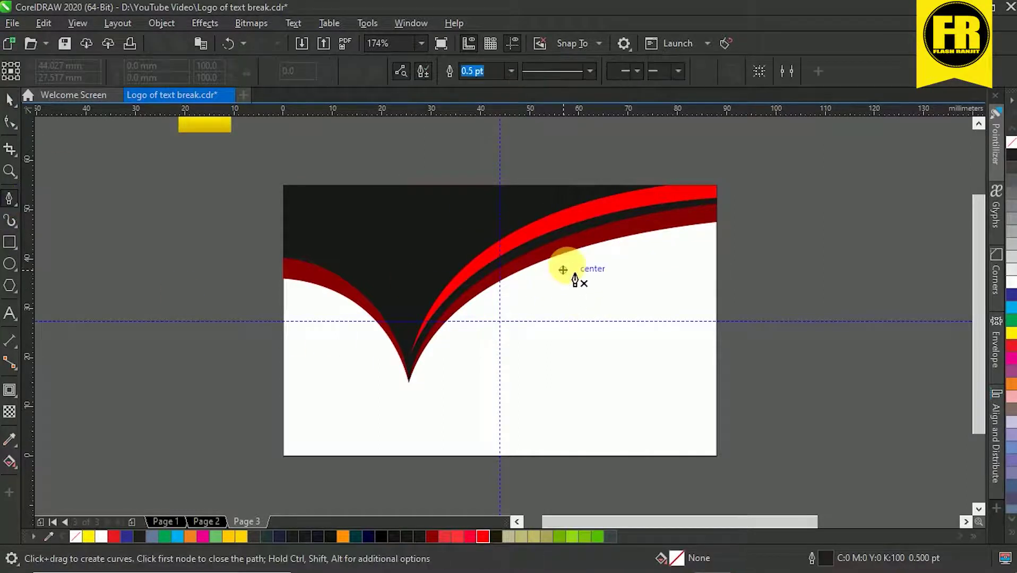
left_click_drag(748, 231, 859, 224)
left_click(747, 231, "alt")
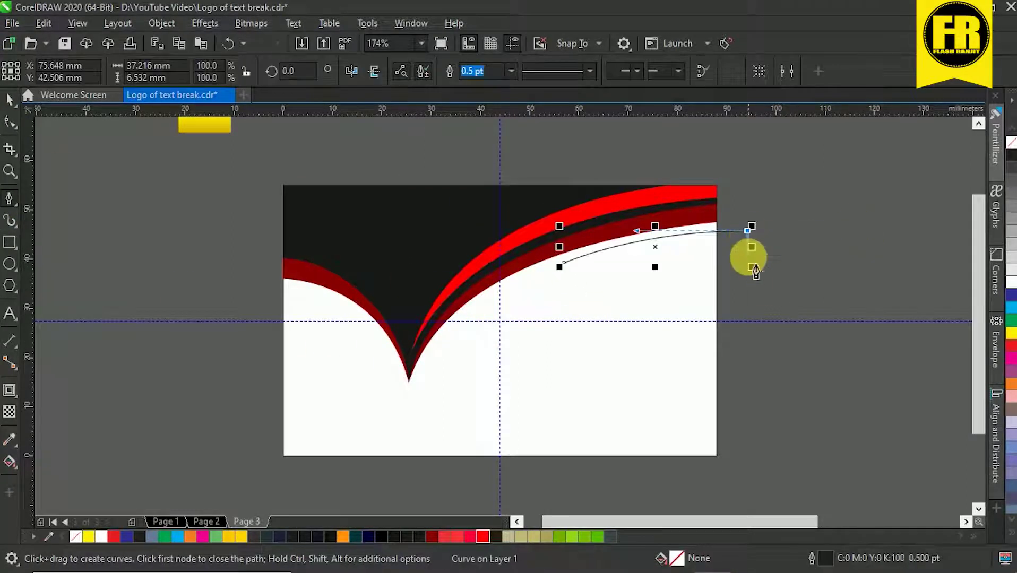
left_click(564, 263)
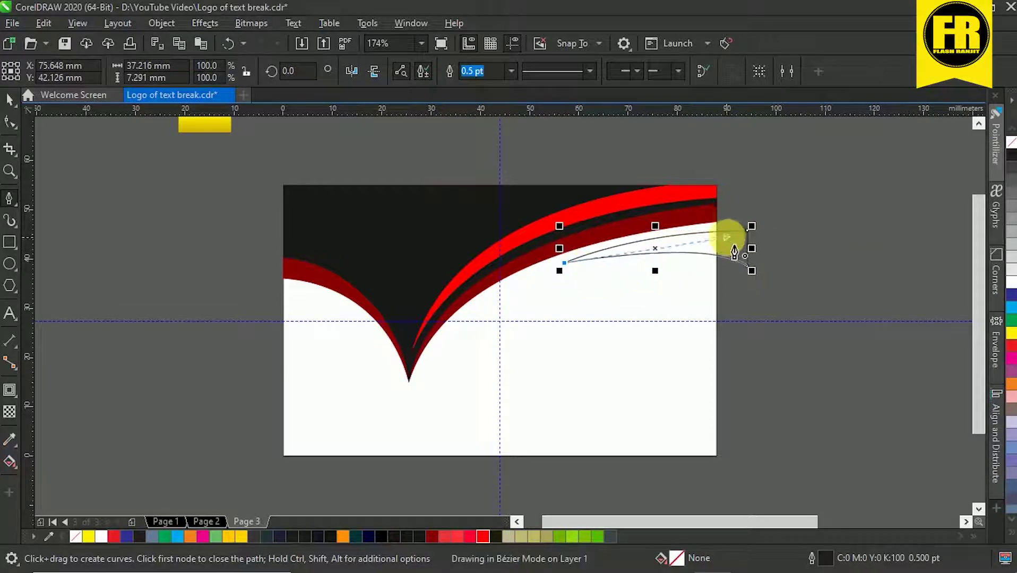
left_click(734, 230)
key("space")
Intersect the wedge with the card rectangle and delete the original that overhangs the edge
left_click(566, 376)
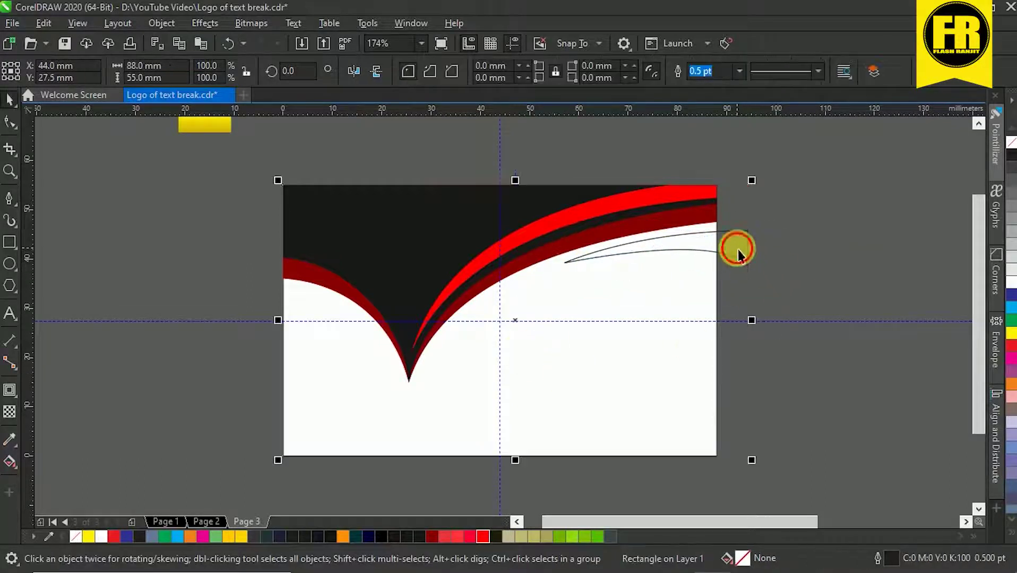
left_click(737, 249, "shift")
left_click(476, 70)
left_click(737, 263)
key("Delete")
Fill the cropped wedge at the card's right edge black
left_click(695, 243)
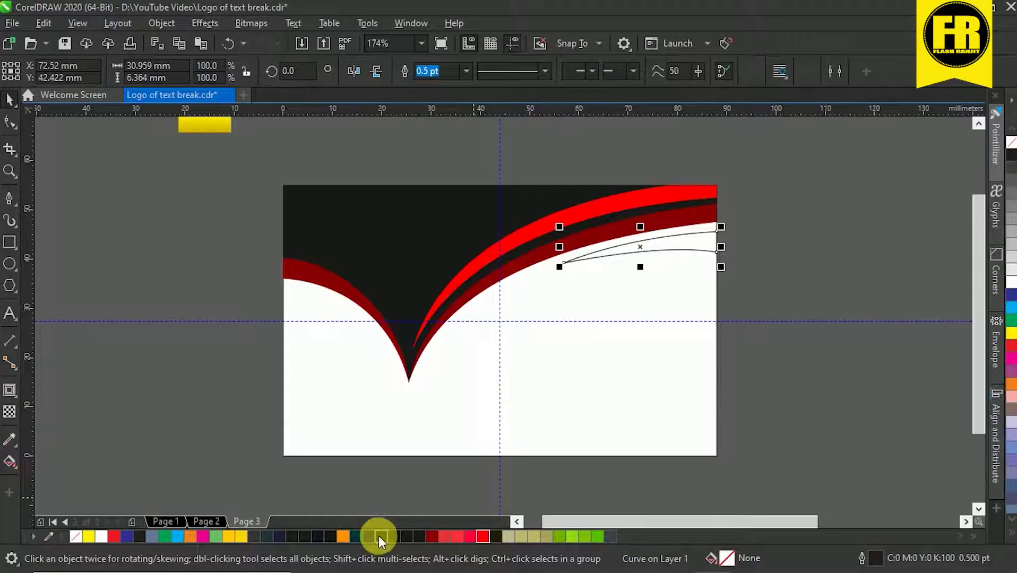
left_click(381, 537)
scroll(761, 233, "down", 1)
Ungroup the block of card texts, icons and logo beside the card
left_click(770, 237)
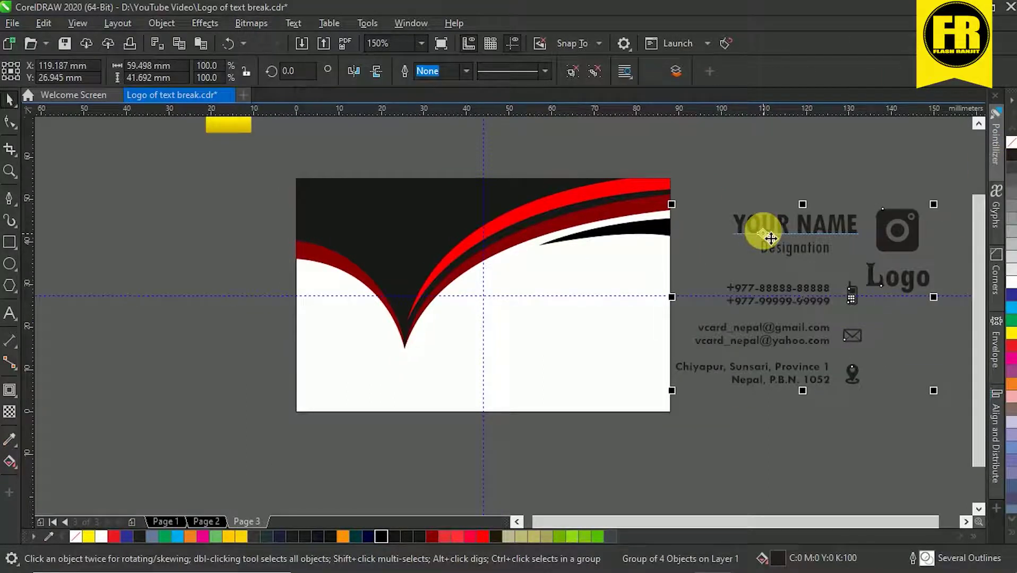
key("ctrl+u")
left_click(841, 220)
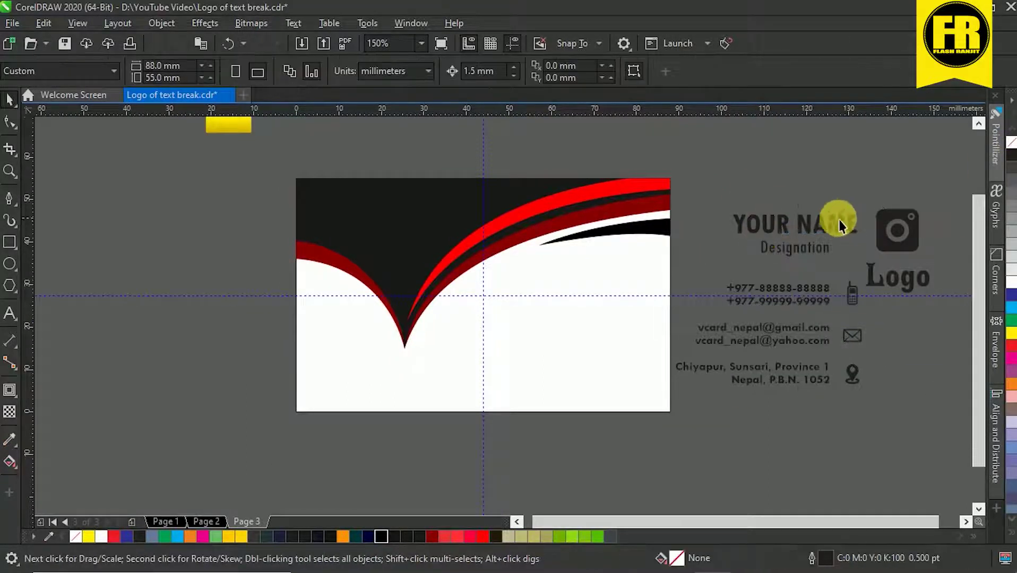
Fill the YOUR NAME and Designation text khaki (C0 M0 Y50 K30) and move it onto the dark area above the V
left_click(778, 229)
left_click(527, 537)
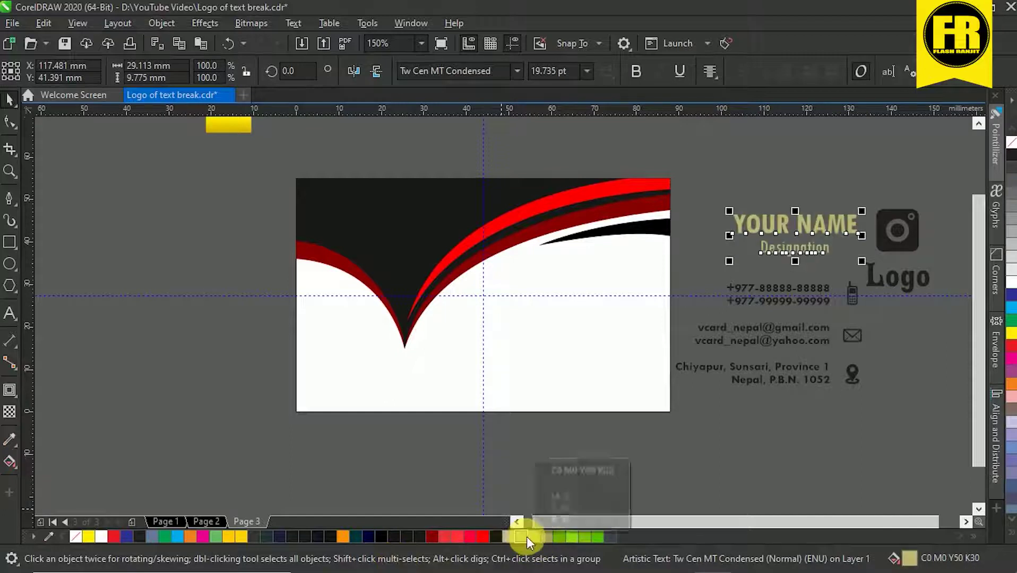
left_click(545, 537)
left_click(525, 538)
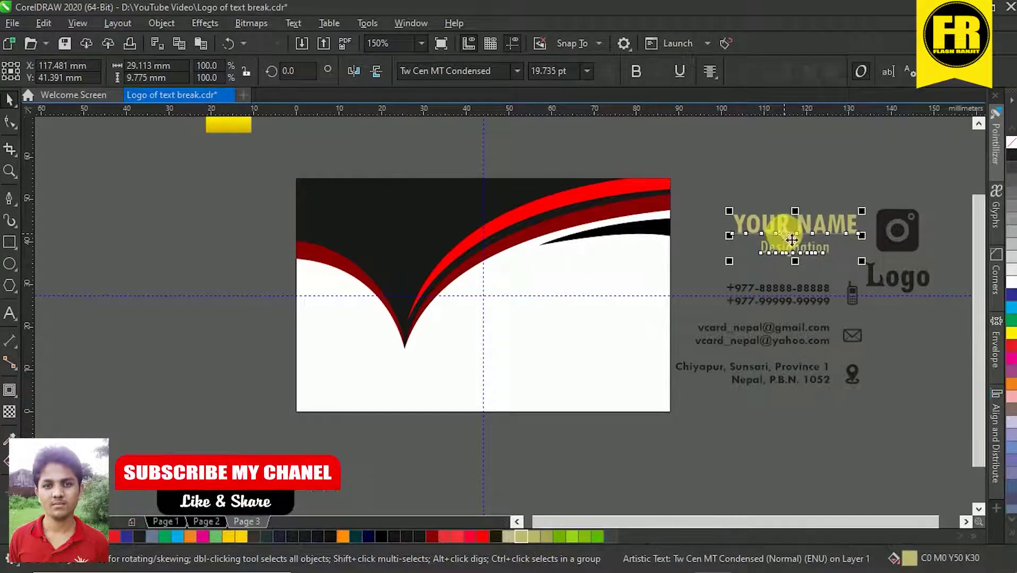
left_click_drag(783, 227, 375, 204)
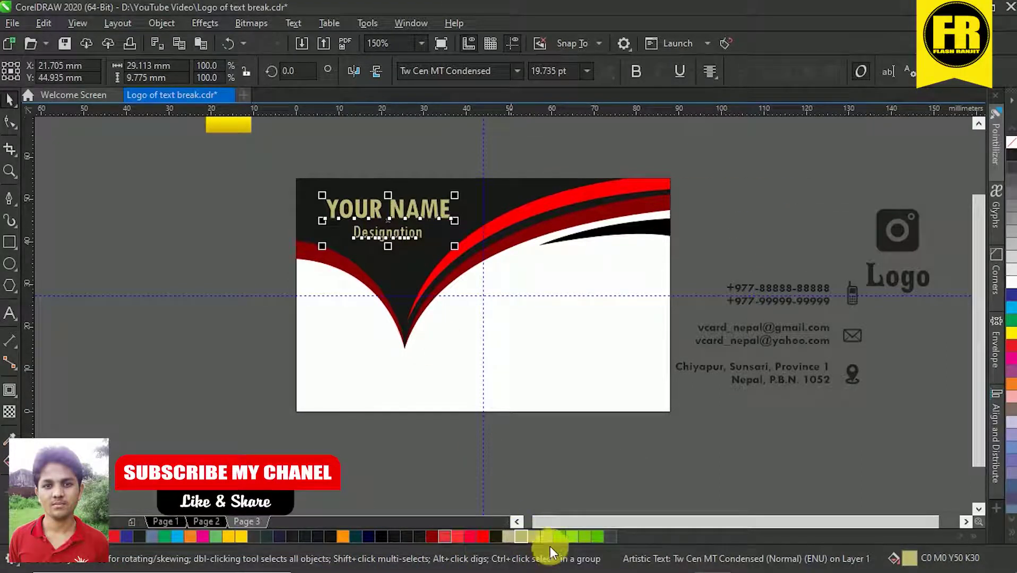
Move the logo group to the card's lower left white area and fill it khaki
left_click_drag(907, 240, 341, 329)
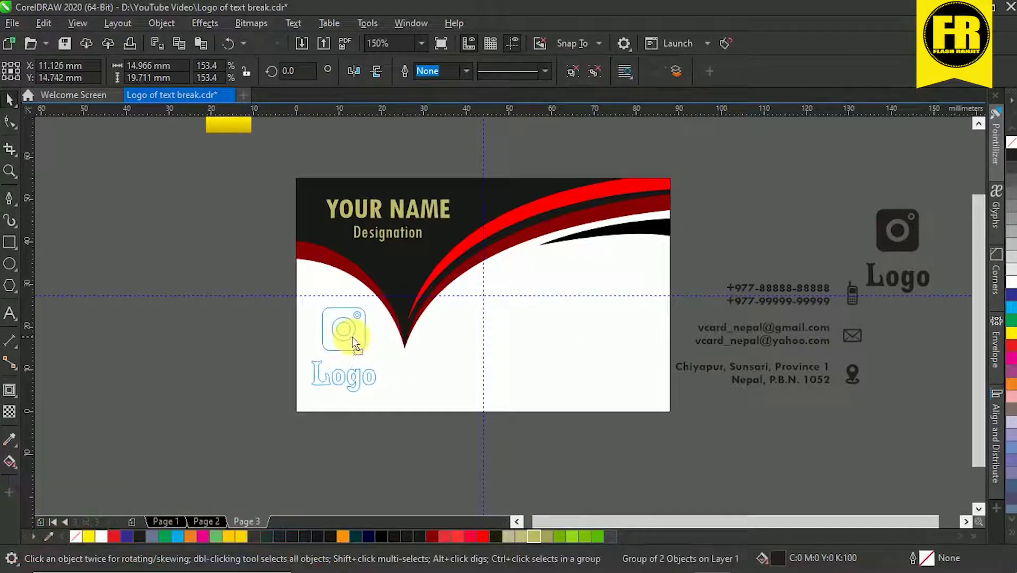
left_click(549, 537)
left_click(787, 447)
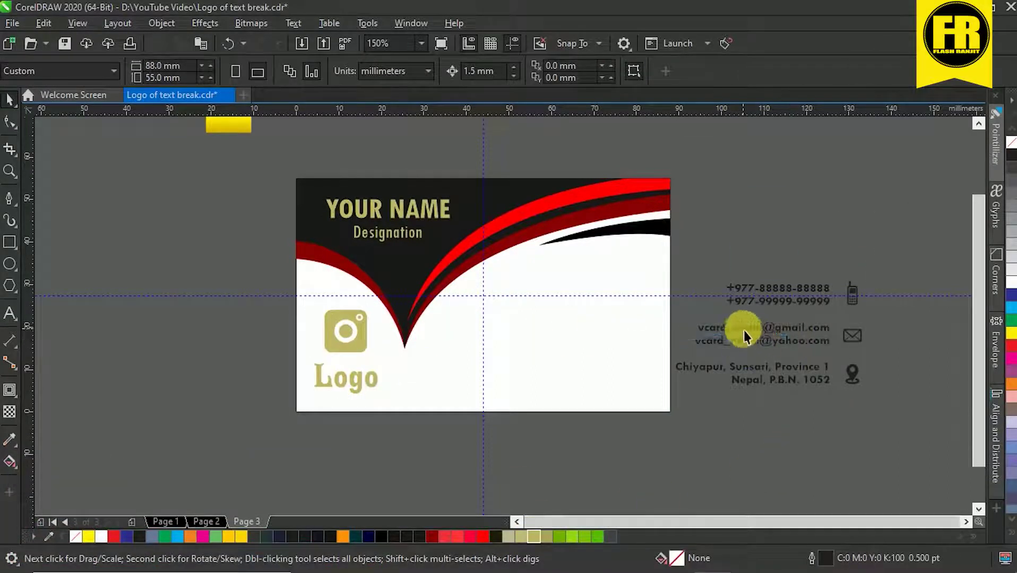
Move the phone, e-mail and address text onto the card's lower right white area and fill it khaki
left_click_drag(743, 331, 521, 332)
left_click(532, 537)
left_click(813, 454)
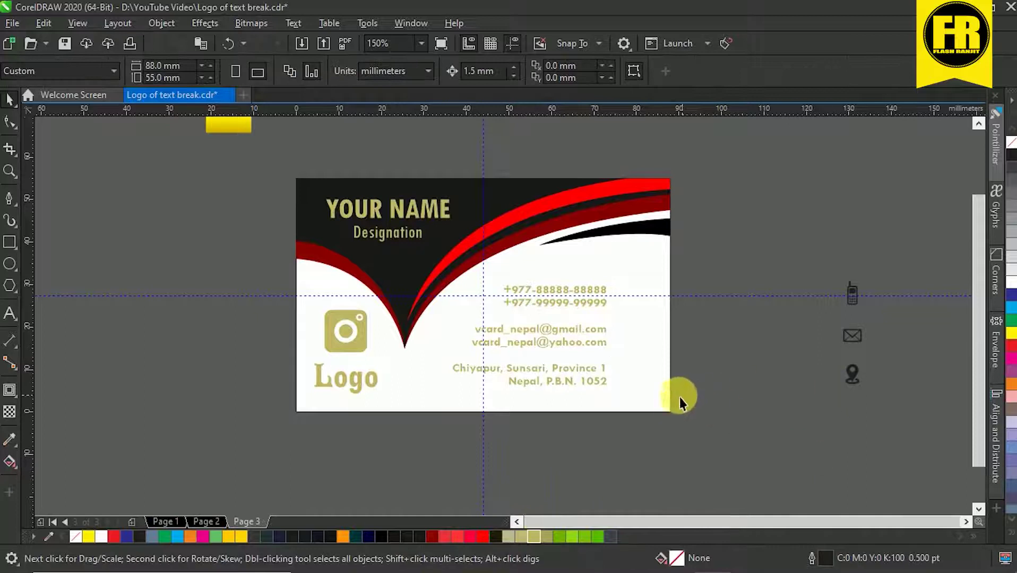
Try other khaki shades on the contact text and recolor it with a darker khaki
left_click(548, 356)
left_click(524, 536)
key("ctrl+z")
key("ctrl+z")
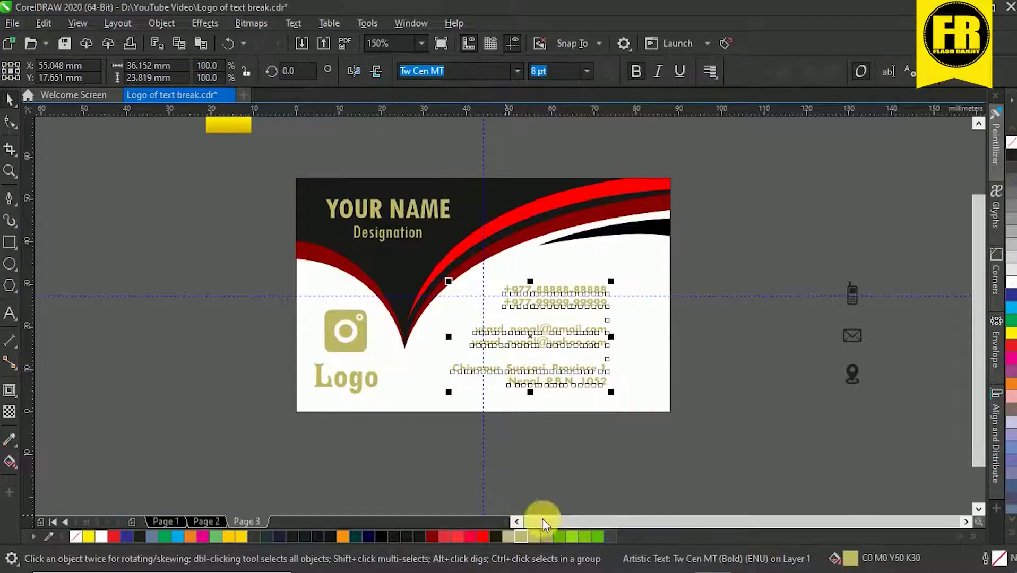
left_click(552, 339)
left_click(548, 328)
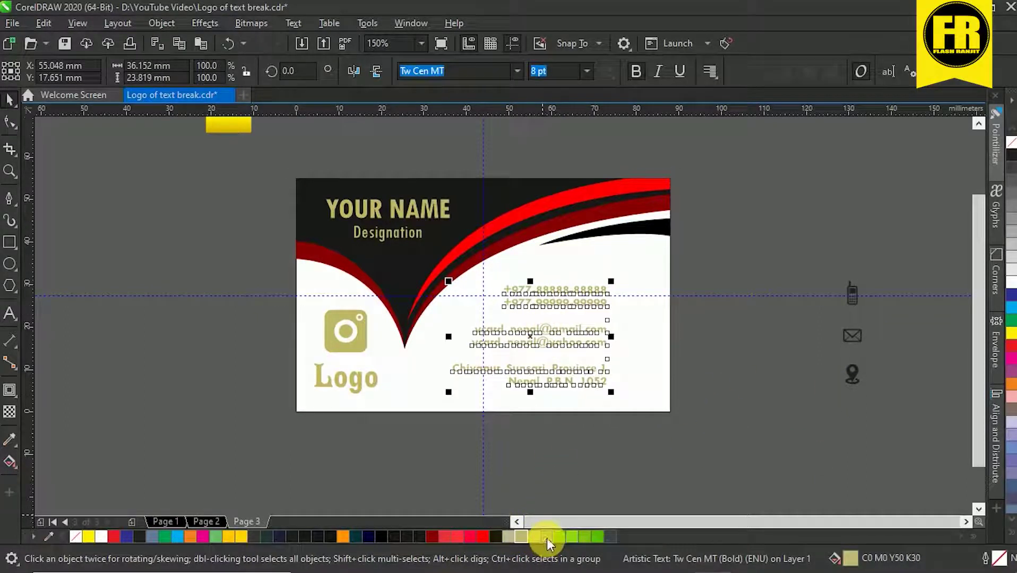
left_click(727, 447)
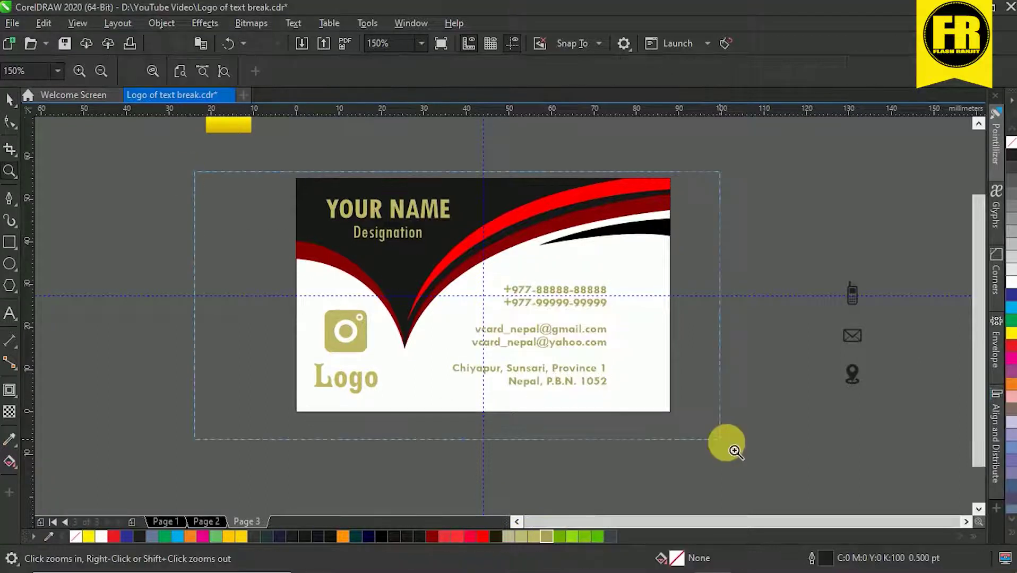
Move the phone, envelope and location icons beside the contact text and fill them with the same darker khaki
scroll(793, 352, "up", 2)
scroll(792, 277, "right", 3)
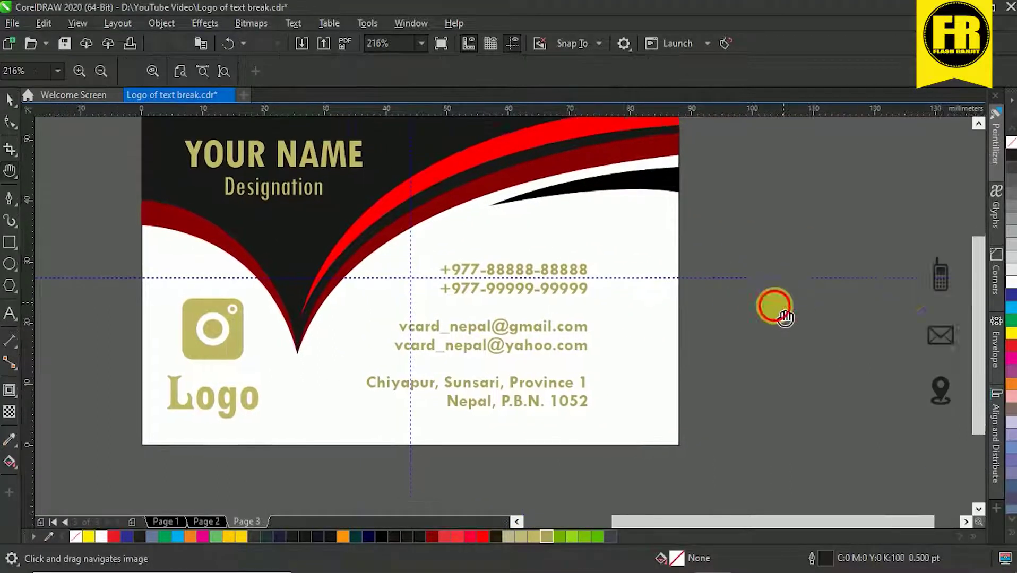
left_click_drag(887, 289, 566, 298)
left_click(546, 536)
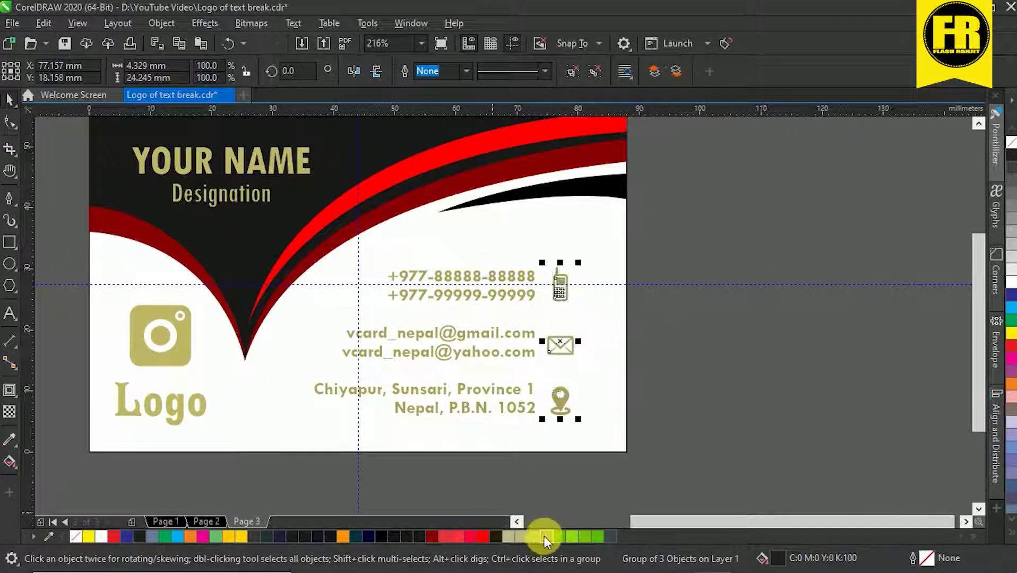
left_click(756, 340)
Select all objects of the finished card and group them
key("h")
scroll(658, 286, "down", 2)
key("space")
left_click_drag(363, 181, 682, 400)
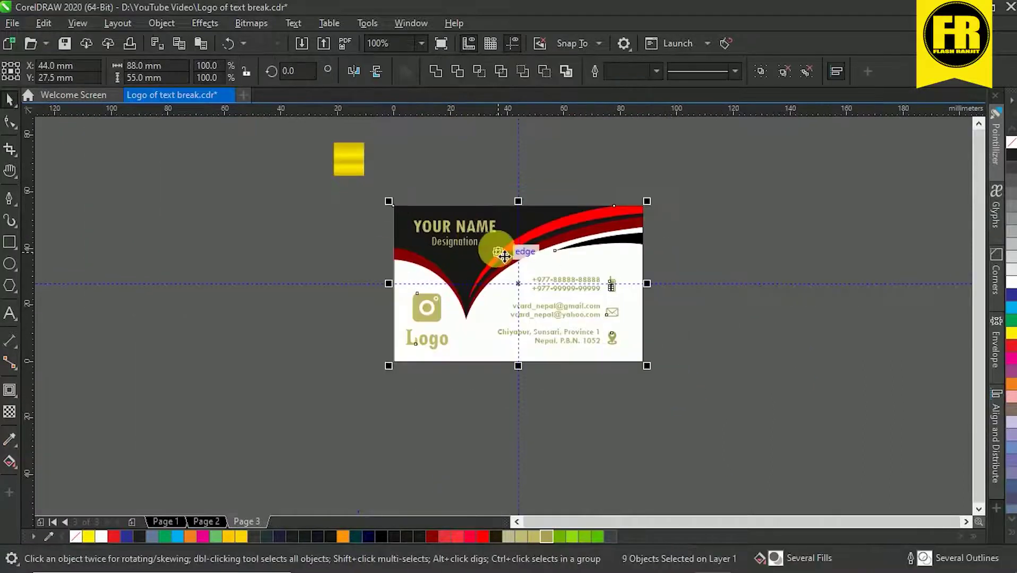
scroll(610, 257, "up", 4)
Remove the outline of the card's background rectangle within the group and undo the accidental move
left_click(628, 287, "ctrl")
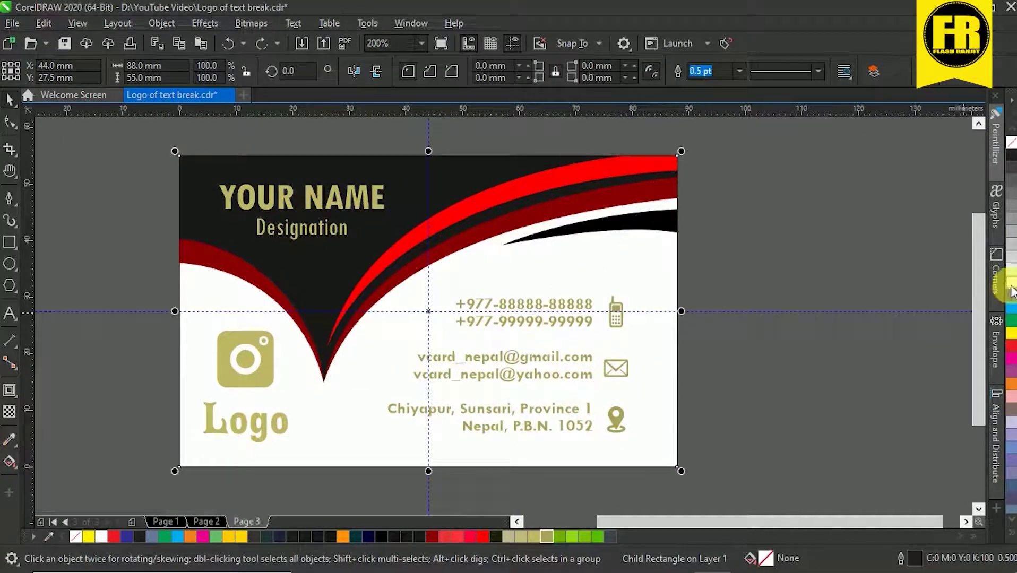
right_click(1013, 143)
left_click(787, 359)
left_click_drag(648, 300, 686, 304)
key("ctrl+z")
left_click(748, 276)
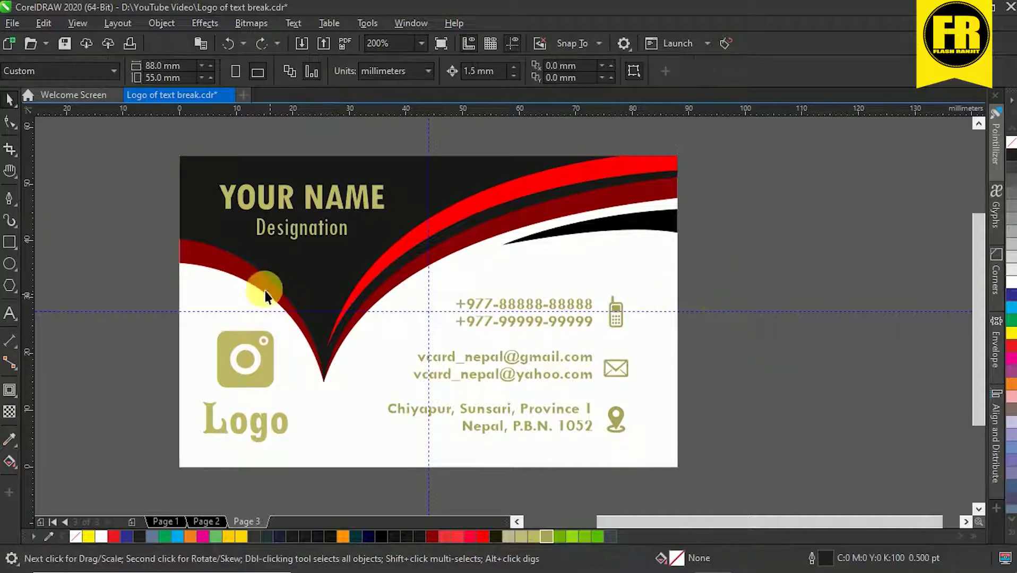
Draw a rectangle beside the finished card, set its size to 88 × 55 mm and shift it slightly right
left_click(10, 242)
scroll(533, 208, "down", 1)
left_click_drag(627, 193, 812, 334)
double_click(147, 67)
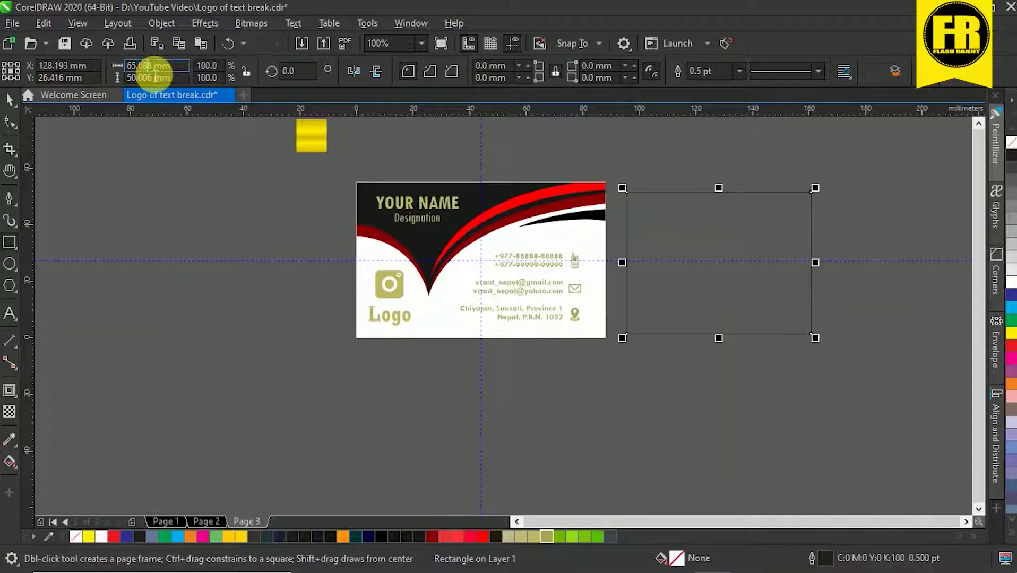
type("88")
key("Tab")
type("55")
key("Return")
key("space")
left_click_drag(702, 238, 722, 236)
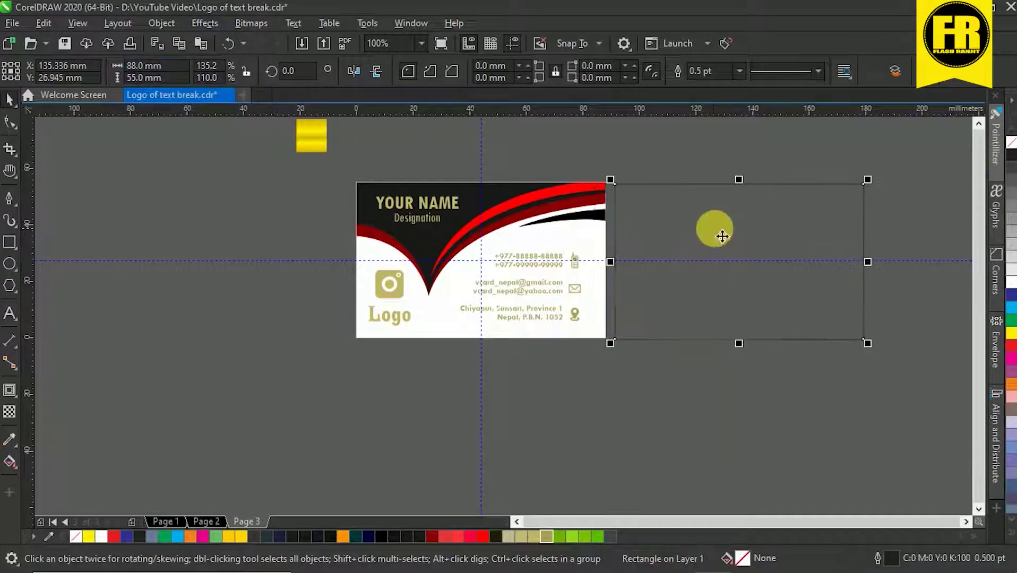
Round the new rectangle's corners to 4 mm, PowerClip the grouped card inside it and move the clipped card off to the left
type("4")
key("Return")
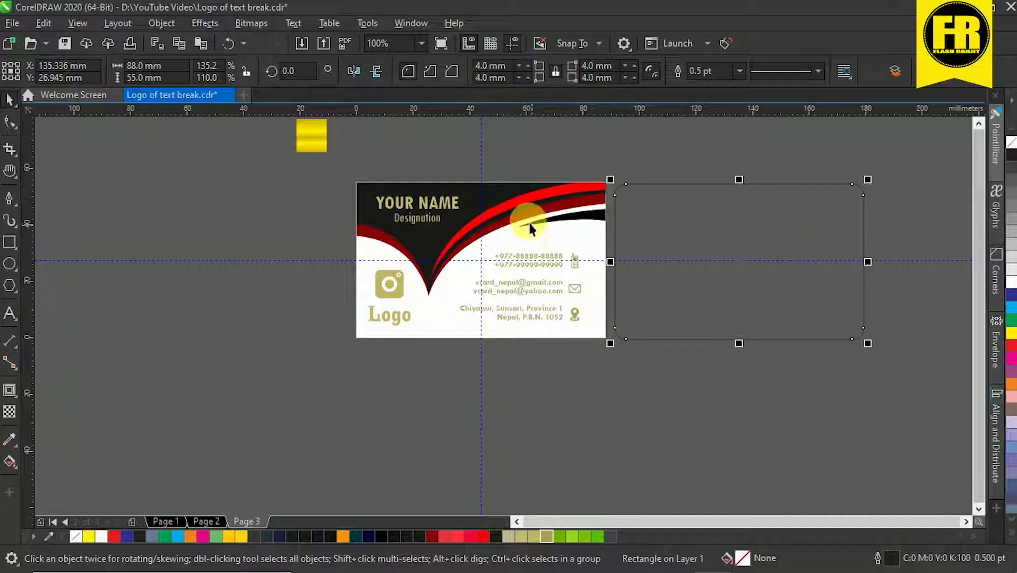
right_click(529, 221)
left_click(370, 376)
left_click_drag(434, 232, 343, 230)
right_click(350, 238)
left_click(391, 312)
left_click(864, 260)
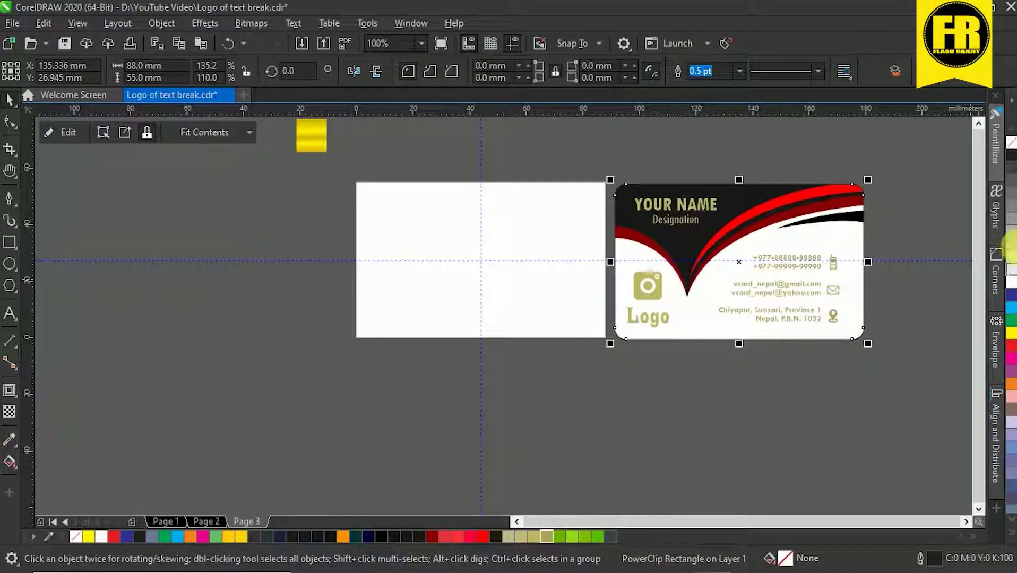
left_click_drag(692, 242, 177, 231)
Arrange the six finished cards on the A4 page in two columns of three
key("z")
left_click_drag(68, 163, 422, 370)
left_click(165, 235)
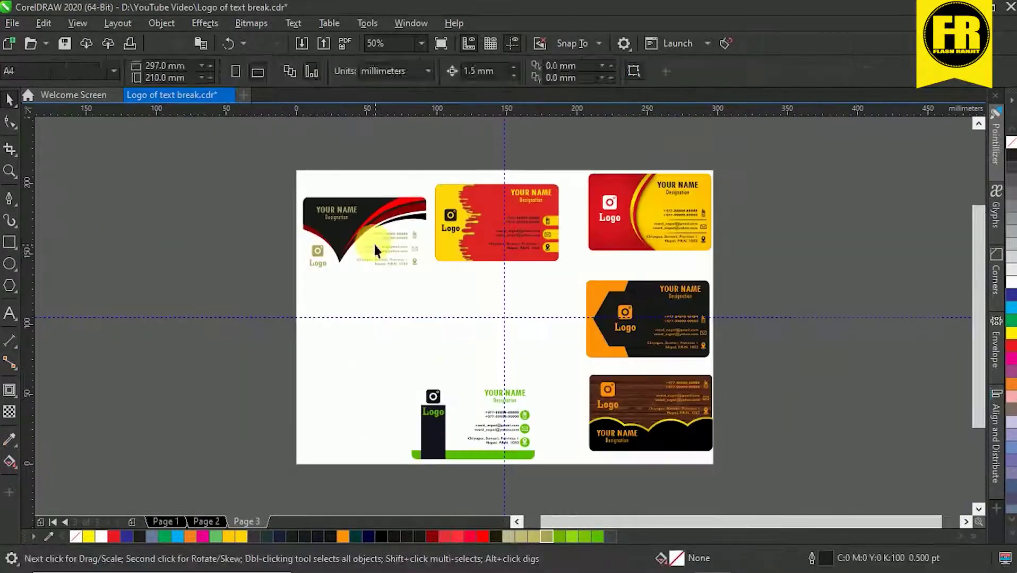
key("F4")
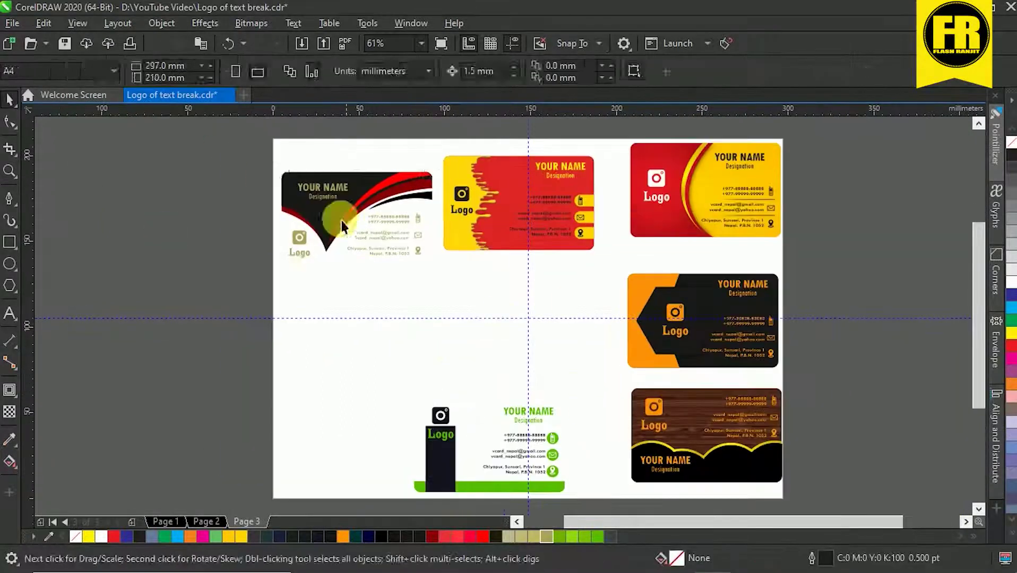
left_click_drag(338, 218, 313, 340)
left_click_drag(500, 461, 360, 445)
left_click_drag(677, 430, 610, 426)
left_click_drag(666, 350, 573, 344)
left_click_drag(671, 208, 588, 208)
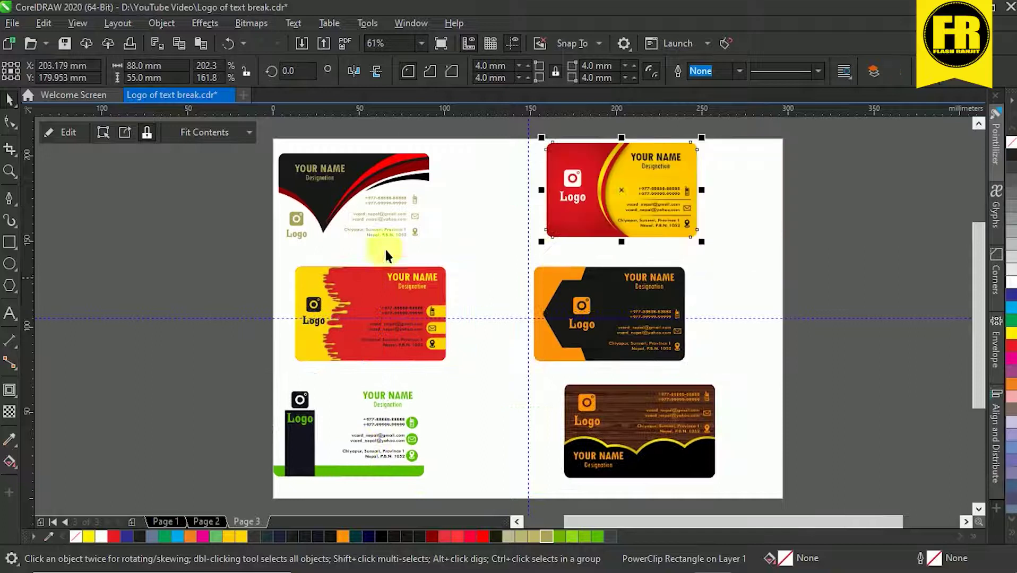
Align the three left-column cards with each other, move them slightly right and space them evenly in the vertical direction
left_click(248, 133)
left_click_drag(295, 131, 470, 495)
left_click_drag(382, 328, 399, 327)
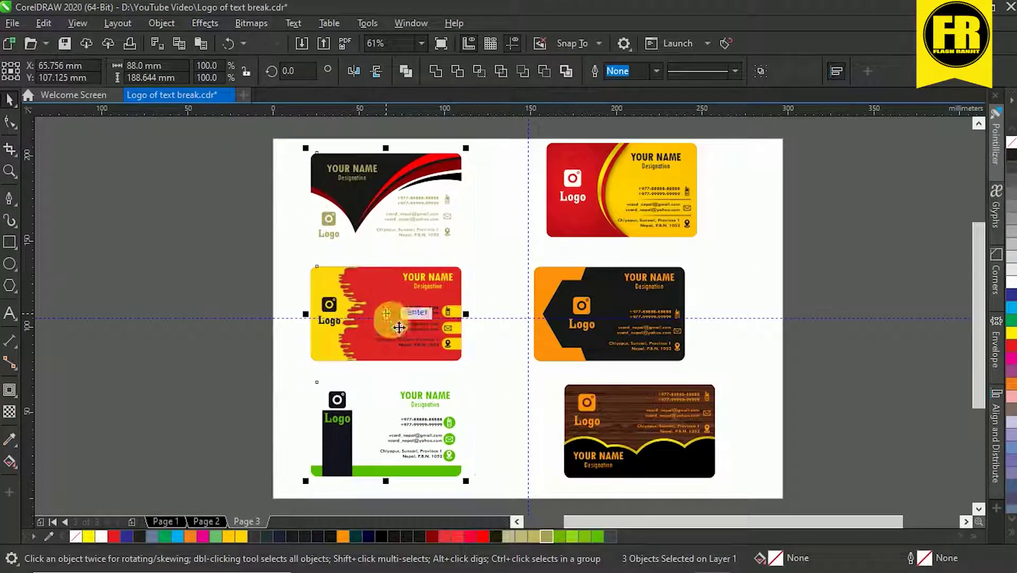
left_click(998, 416)
left_click(845, 283)
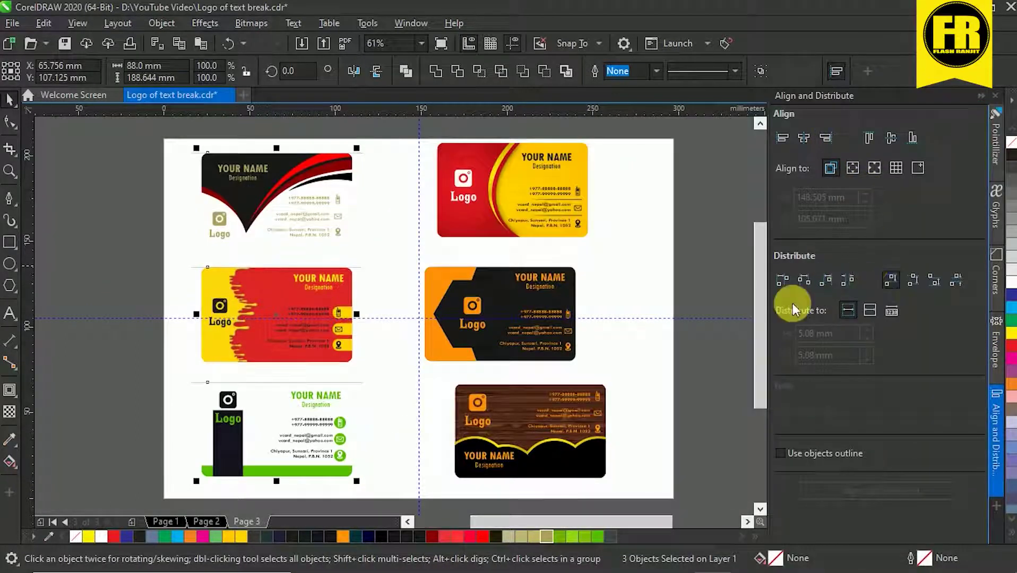
Align the horizontal centres of the red-yellow, orange-black and wood-textured cards so they form a straight right column
left_click(489, 207)
left_click(480, 306, "shift")
left_click(545, 402, "shift")
key("c")
Align the right-column cards vertically with their neighbours in the left column so the rows line up
left_click(521, 196)
left_click(297, 200, "shift")
key("e")
left_click(504, 436)
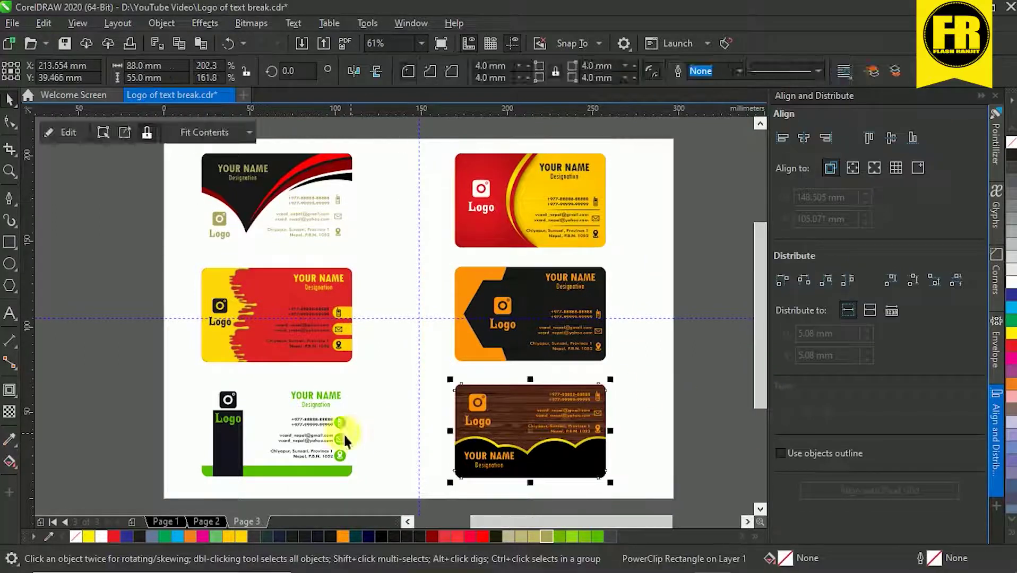
left_click(345, 437, "shift")
left_click(267, 307, "shift")
Select the three right-column cards, move them left closer to the left column and close the Align and Distribute settings
left_click(489, 207)
left_click(525, 324, "shift")
left_click(563, 450, "shift")
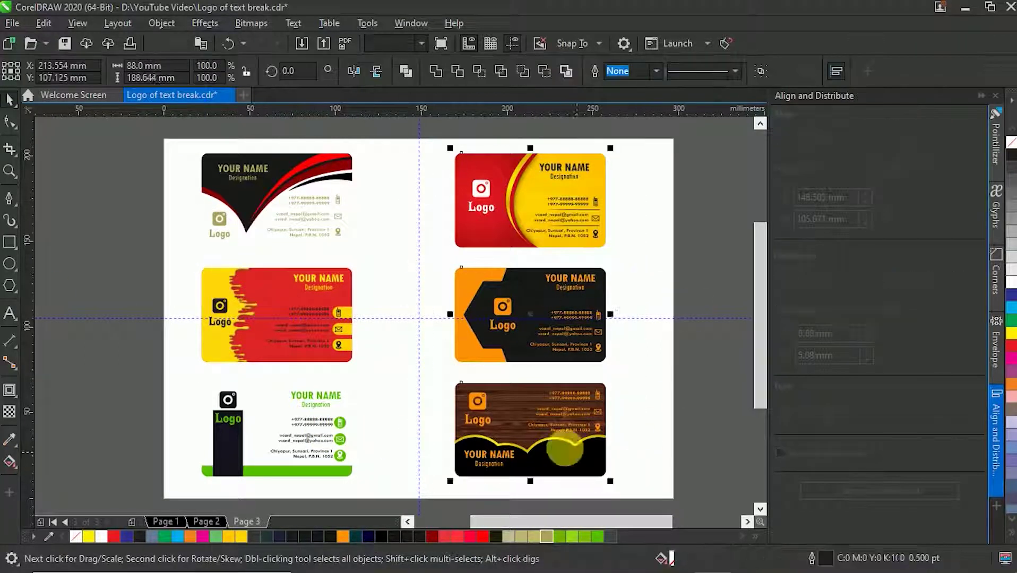
left_click(541, 431)
left_click(534, 330, "shift")
left_click(535, 229, "shift")
left_click_drag(489, 207, 417, 207)
left_click(980, 97)
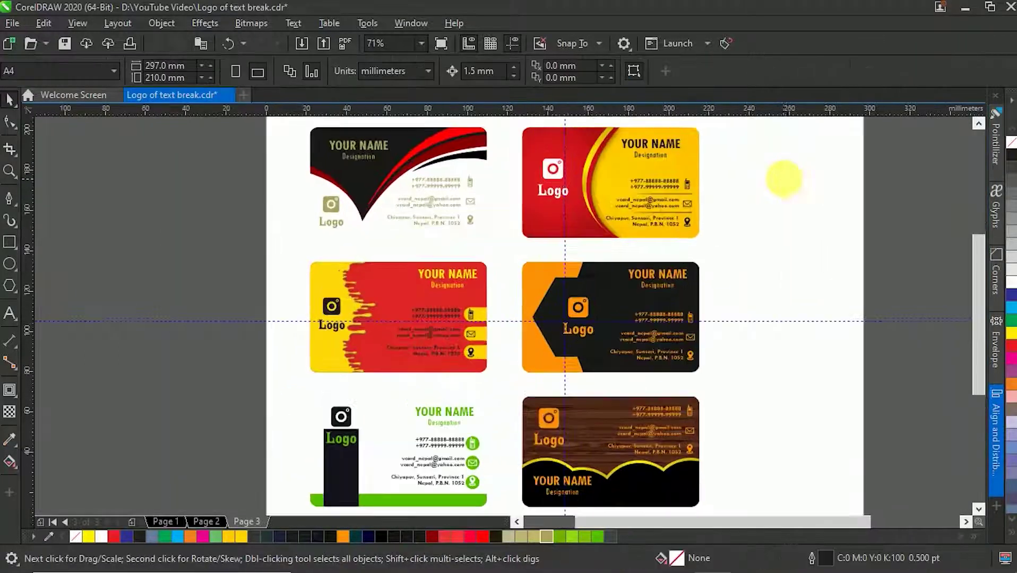